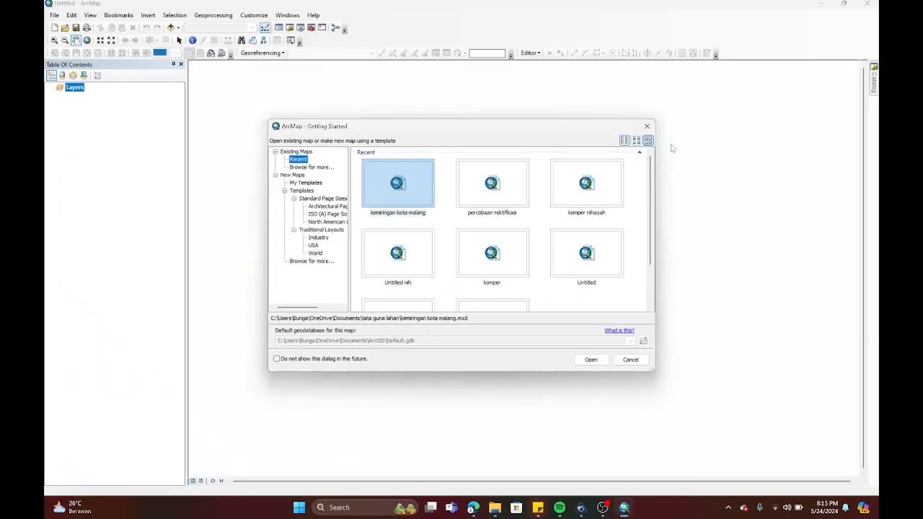
Step: Start with a blank map and set the data frame's coordinate system to WGS 1984 UTM Zone 49S
left_click(647, 127)
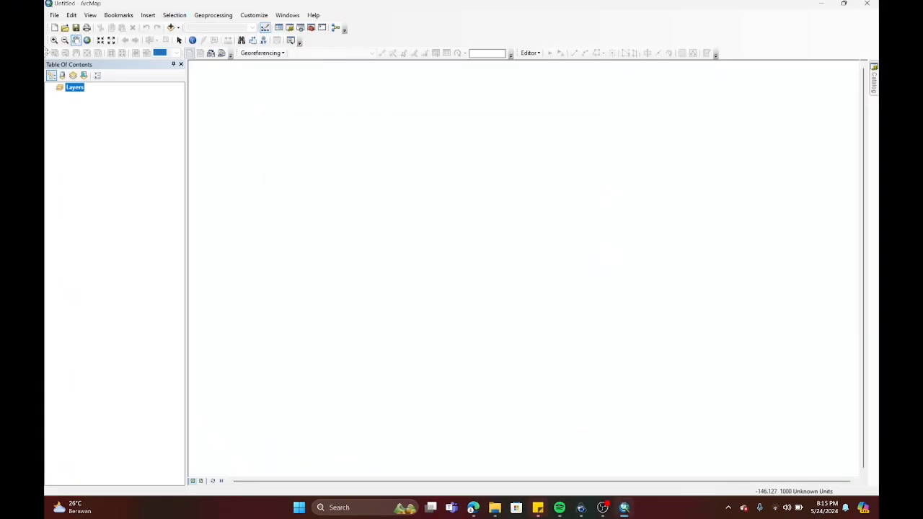
right_click(73, 89)
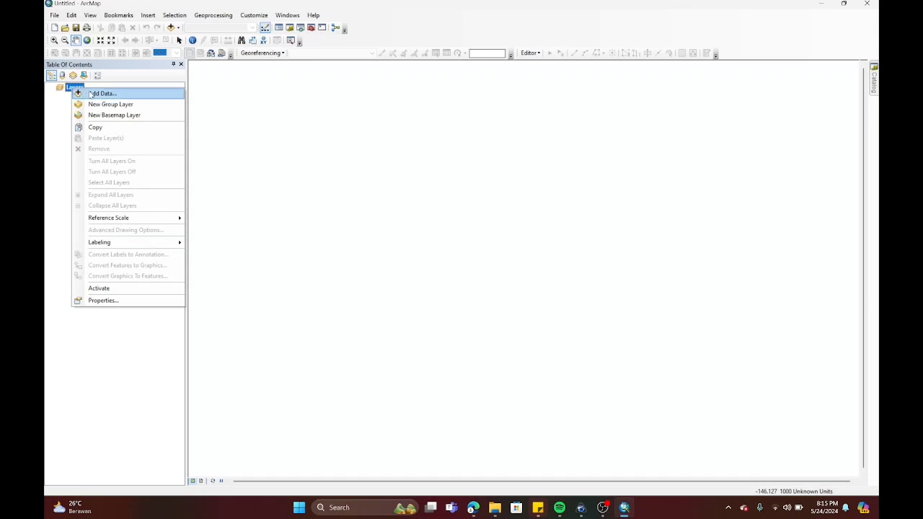
left_click(99, 301)
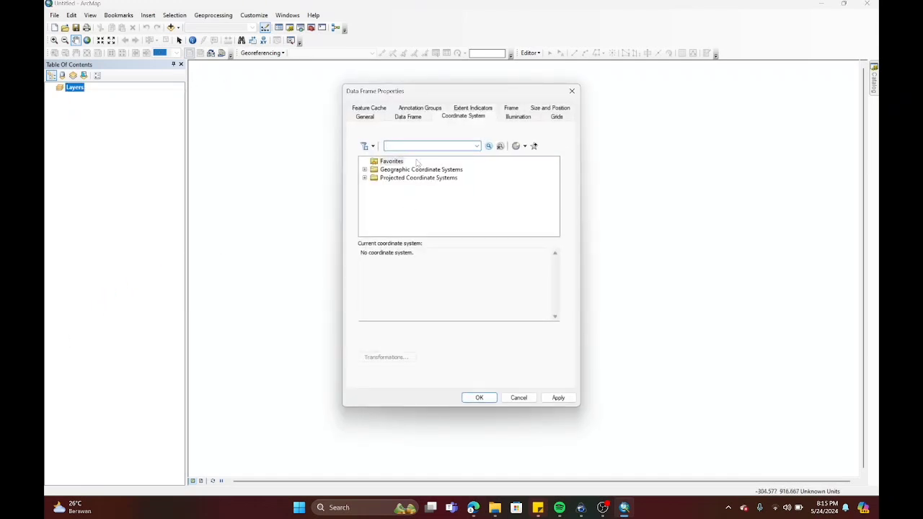
left_click(364, 178)
scroll(382, 218, "down", 1)
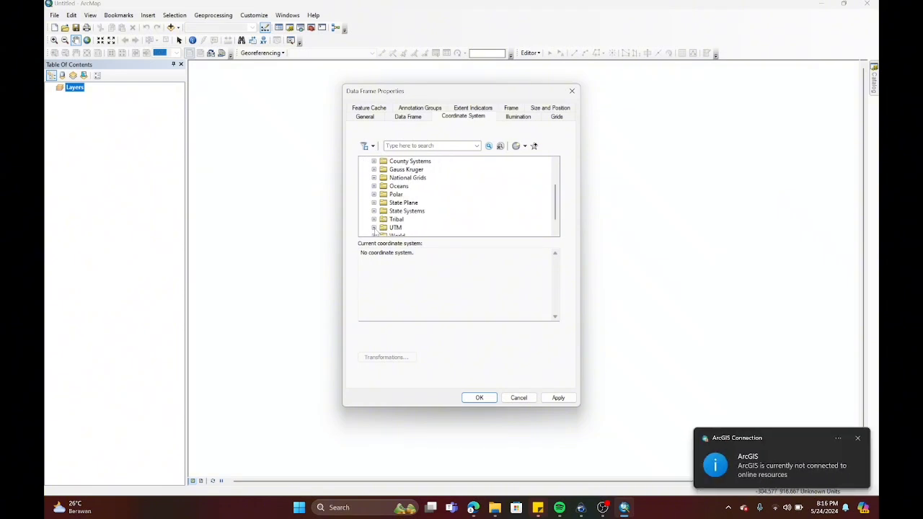
left_click(373, 227)
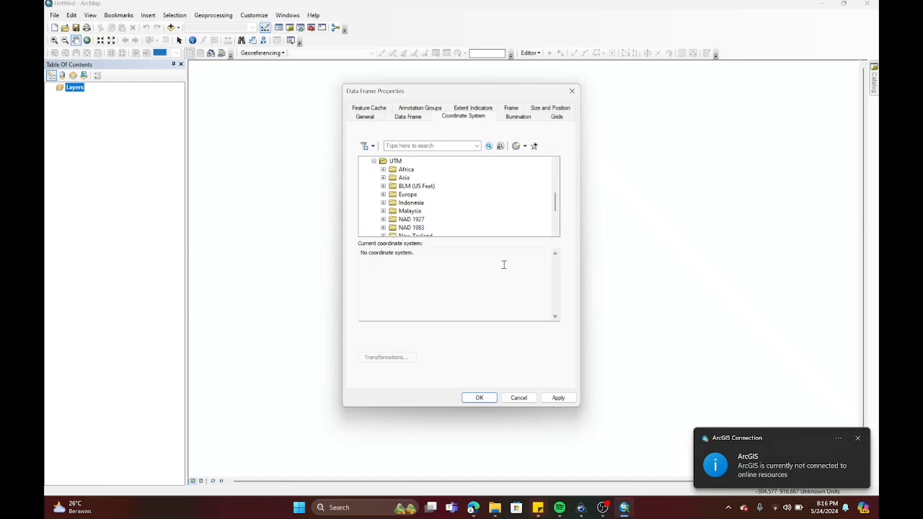
scroll(382, 195, "down", 3)
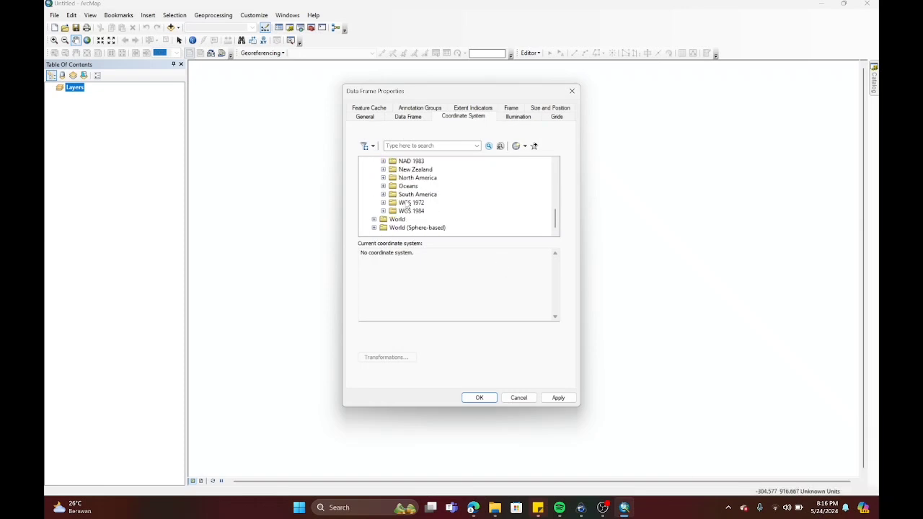
left_click(383, 210)
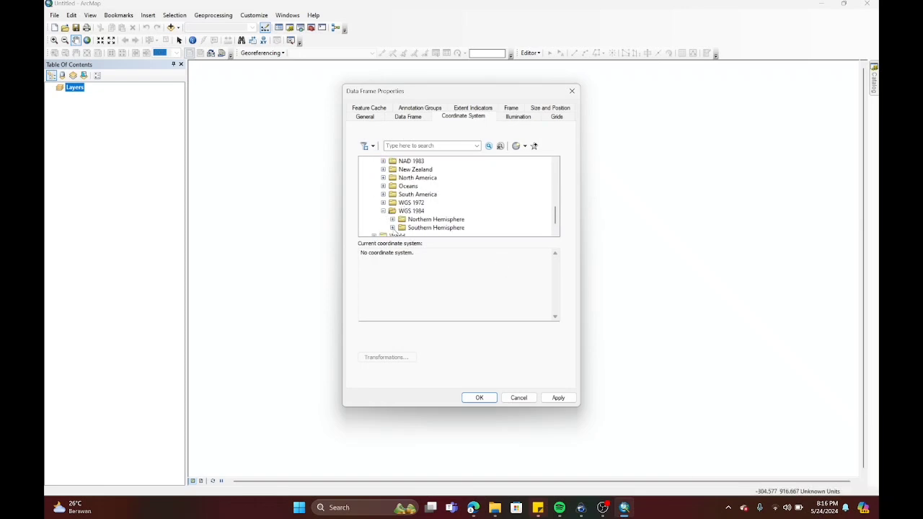
left_click(392, 227)
scroll(456, 217, "down", 5)
scroll(456, 216, "down", 2)
scroll(457, 216, "down", 5)
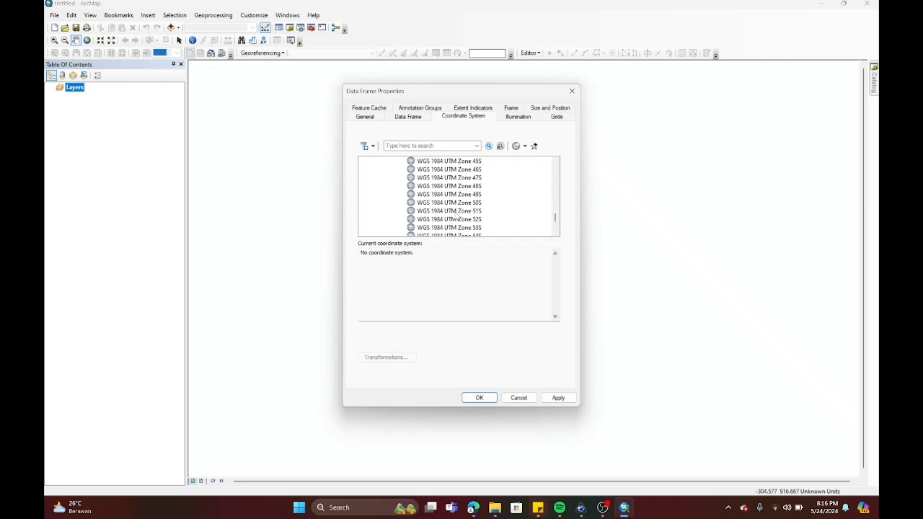
left_click(458, 195)
scroll(457, 198, "down", 3)
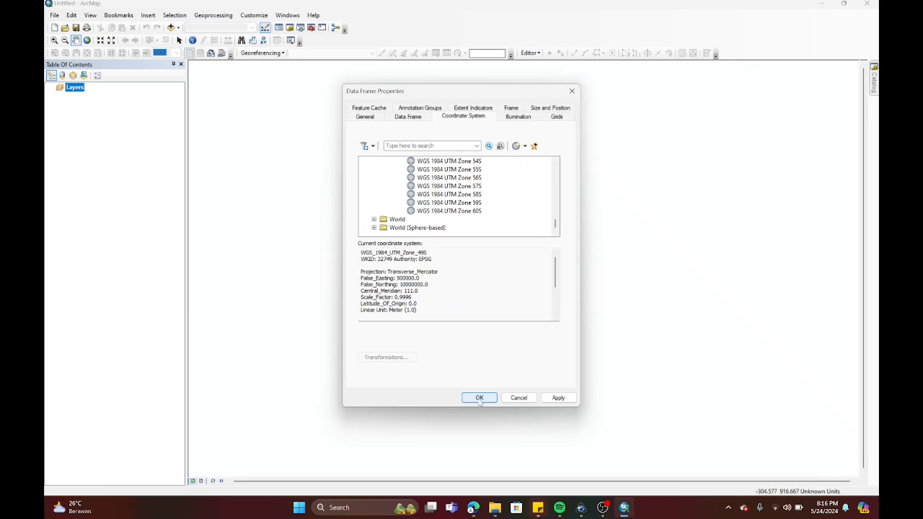
scroll(458, 195, "up", 2)
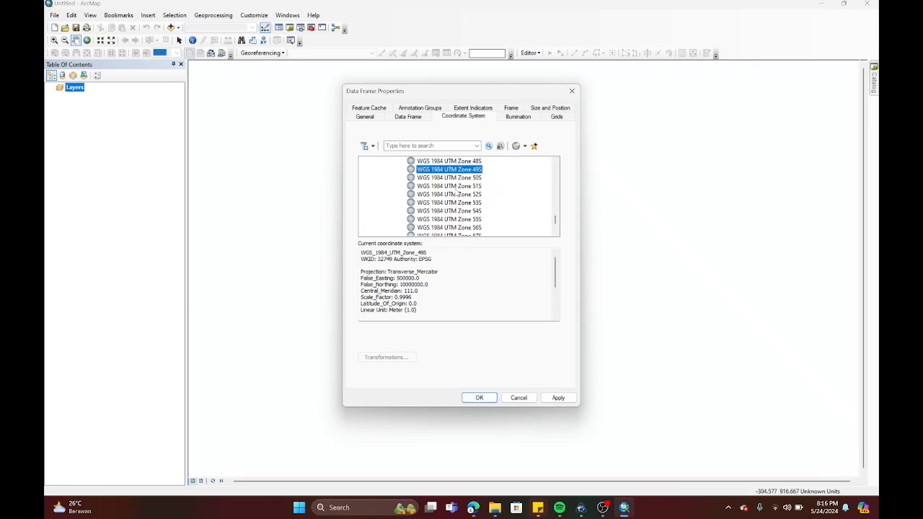
left_click(479, 398)
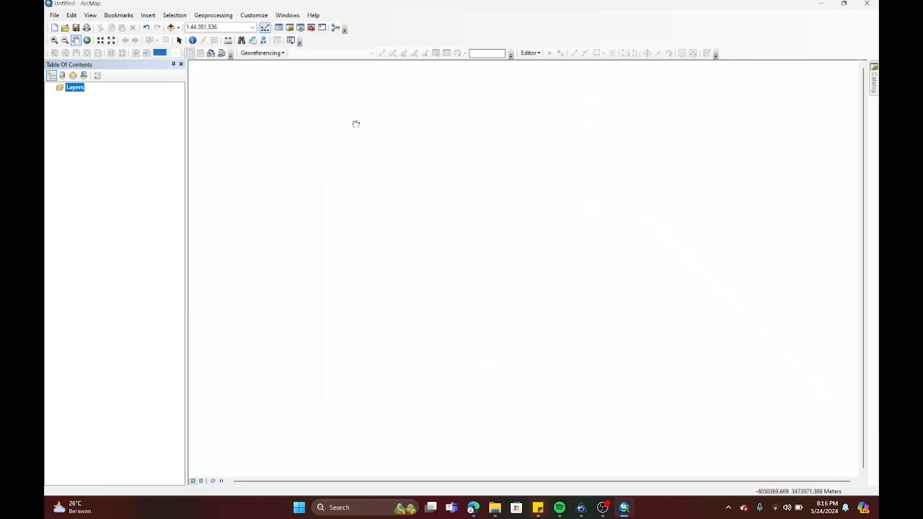
Step: Add the raster balongpanggang rbi.tif from the komper 2 folder in Downloads to the data frame
right_click(80, 88)
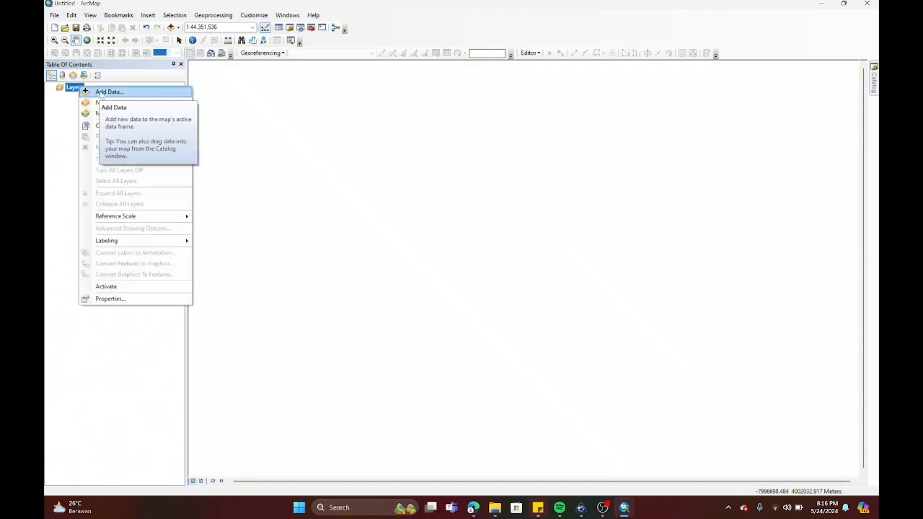
left_click(101, 94)
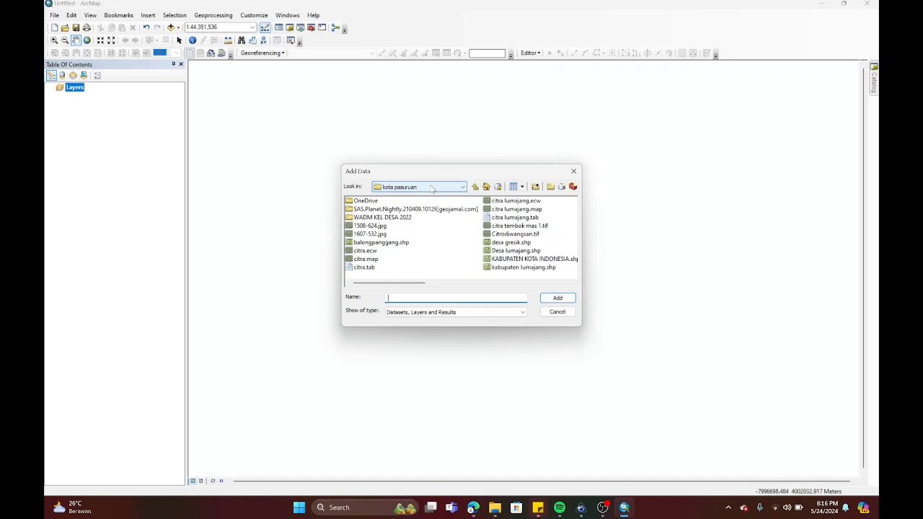
left_click(432, 188)
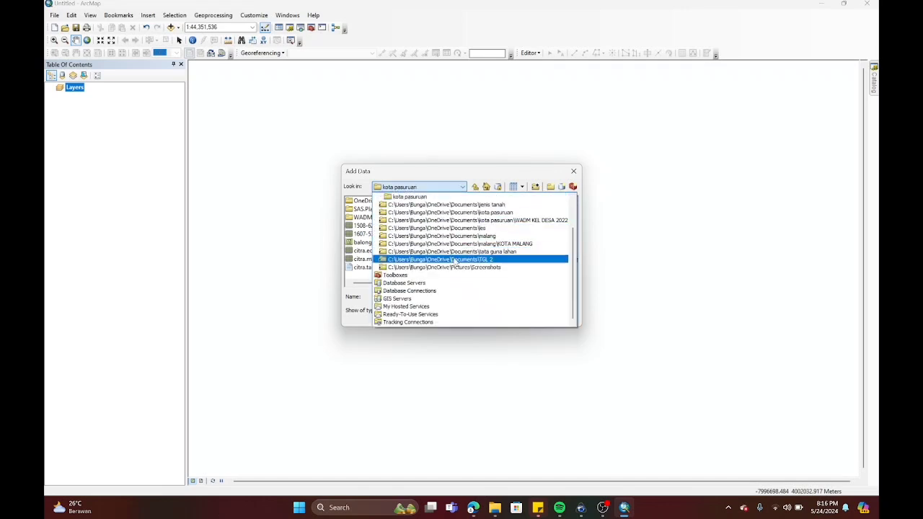
scroll(451, 266, "up", 1)
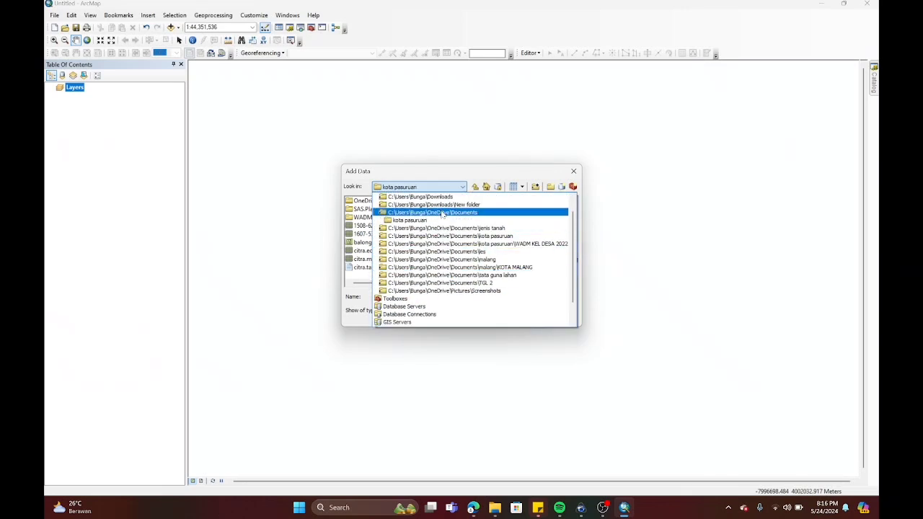
scroll(442, 221, "up", 1)
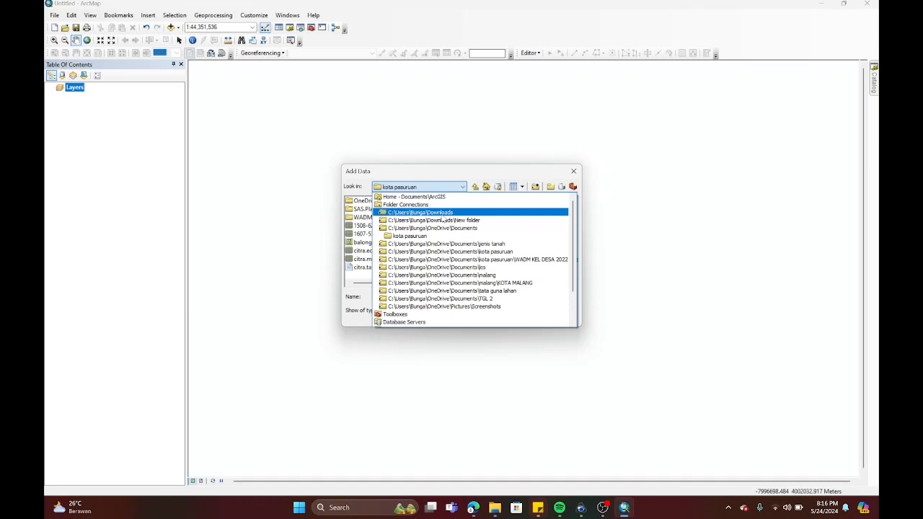
left_click(400, 213)
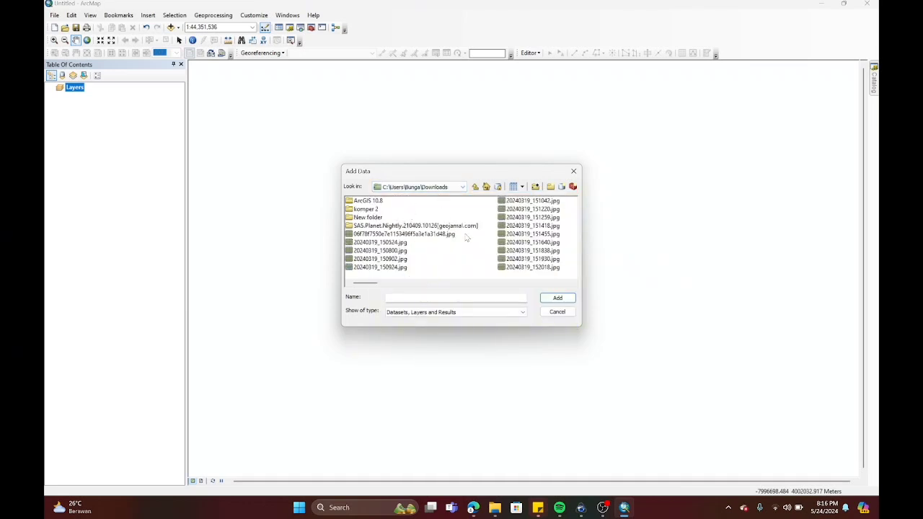
double_click(366, 210)
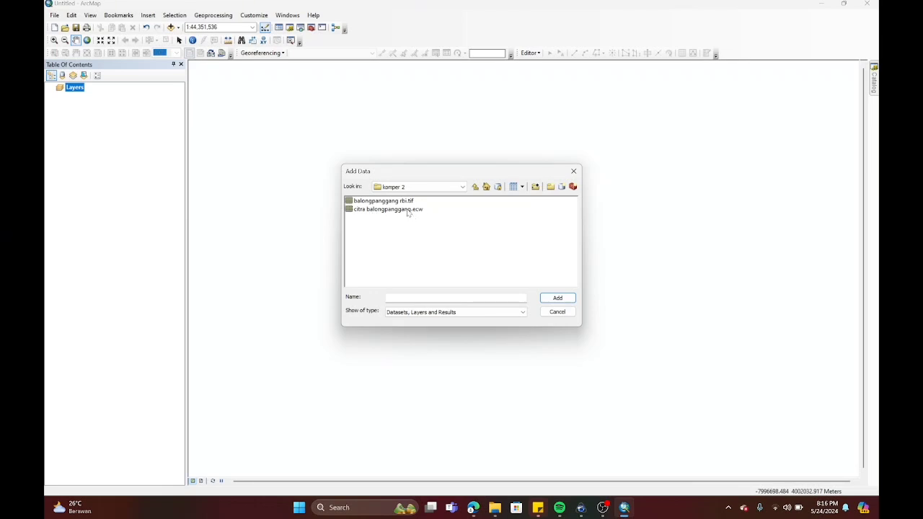
left_click(389, 201)
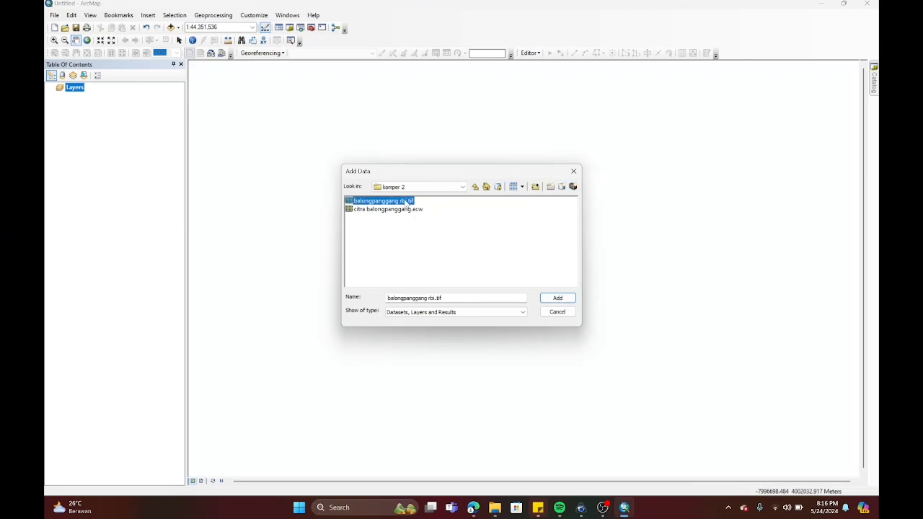
left_click(556, 299)
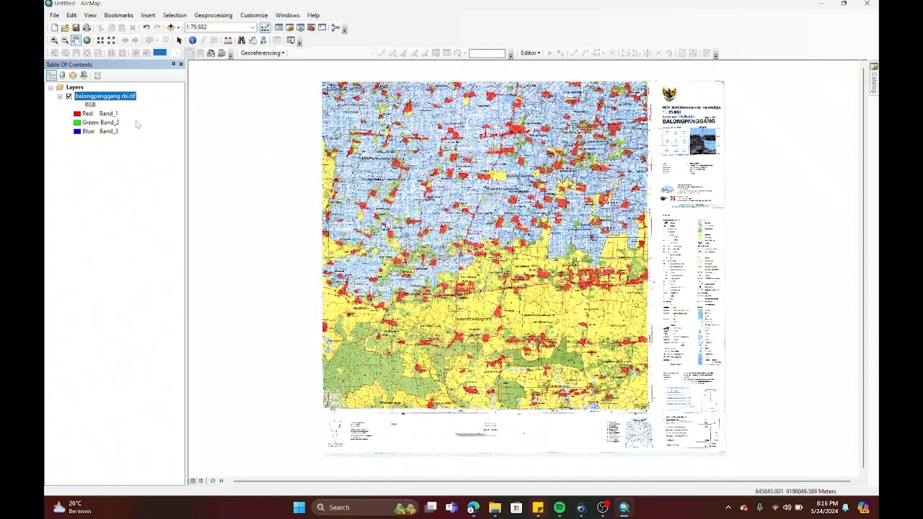
Step: Add the satellite image citra balongpanggang.ecw from the komper 2 folder to the data frame
right_click(79, 89)
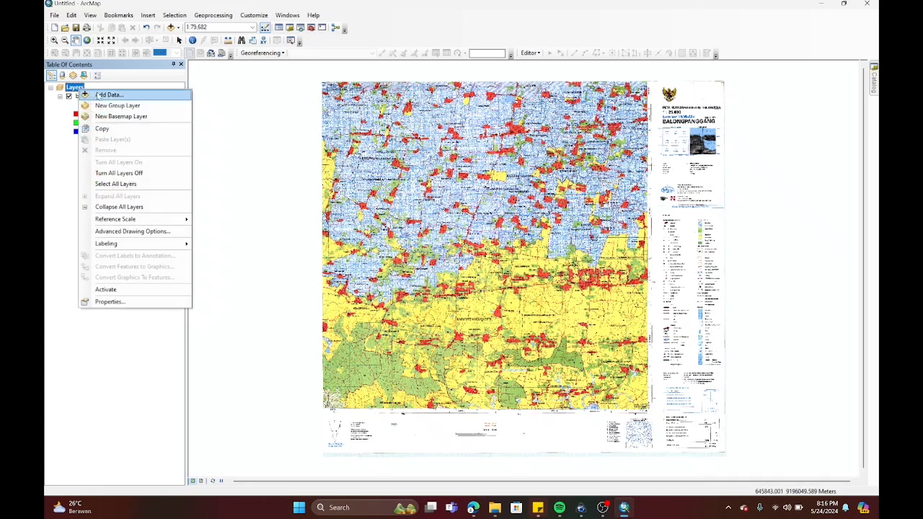
left_click(99, 95)
left_click(386, 212)
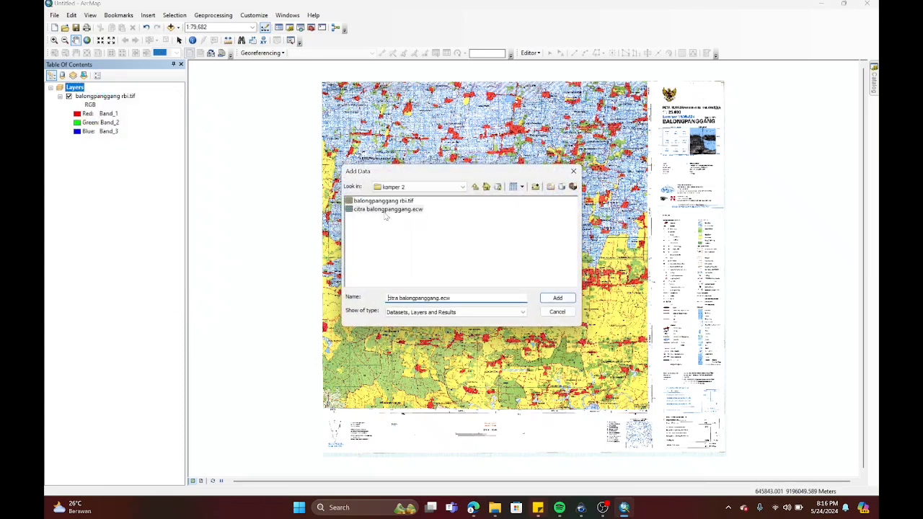
left_click(557, 298)
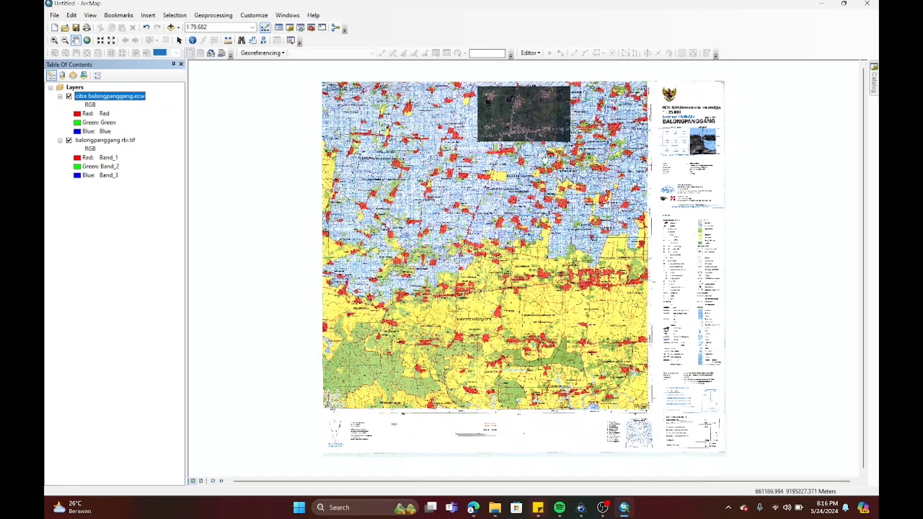
Step: Show the Catalog and add a folder connection to the komper 2 folder in Downloads
left_click_drag(567, 172, 545, 225)
left_click(254, 14)
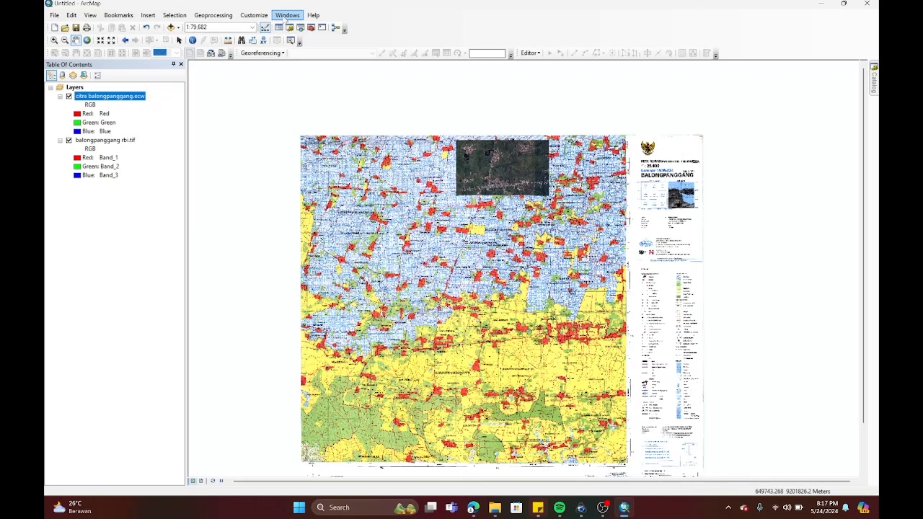
left_click(287, 15)
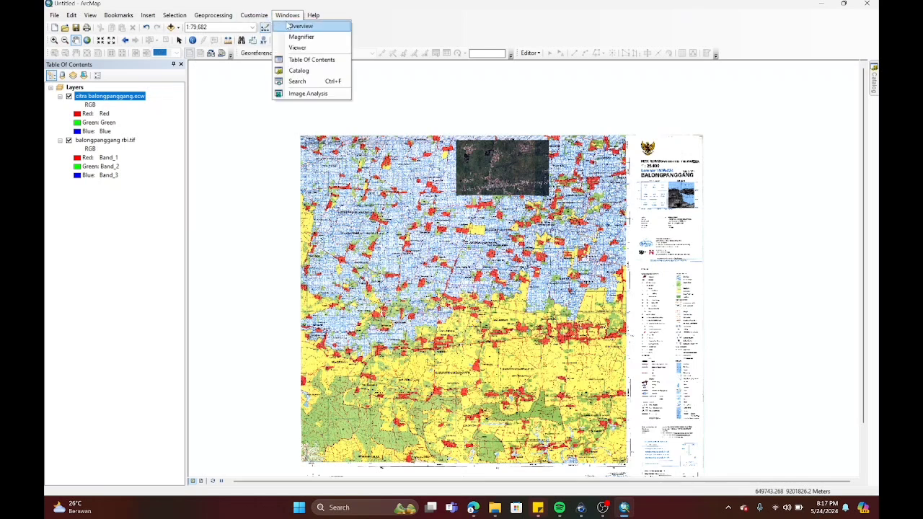
left_click(297, 70)
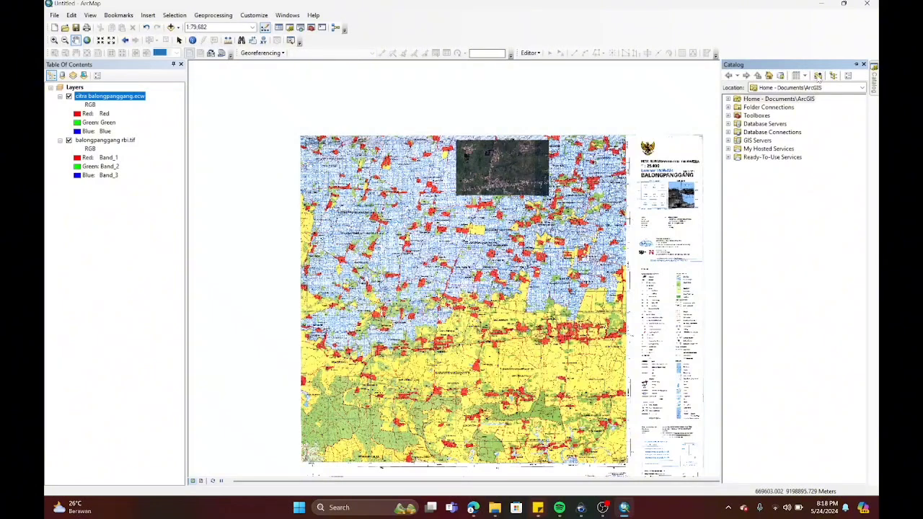
left_click(818, 76)
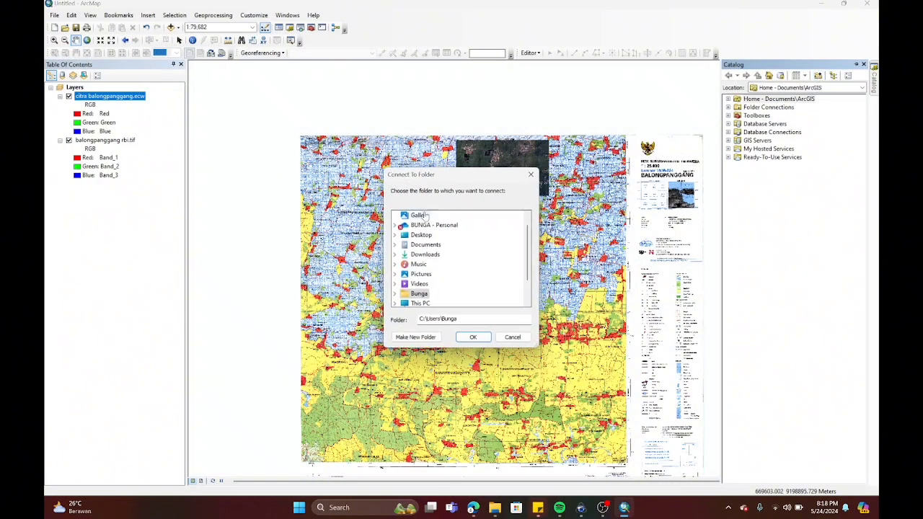
double_click(422, 254)
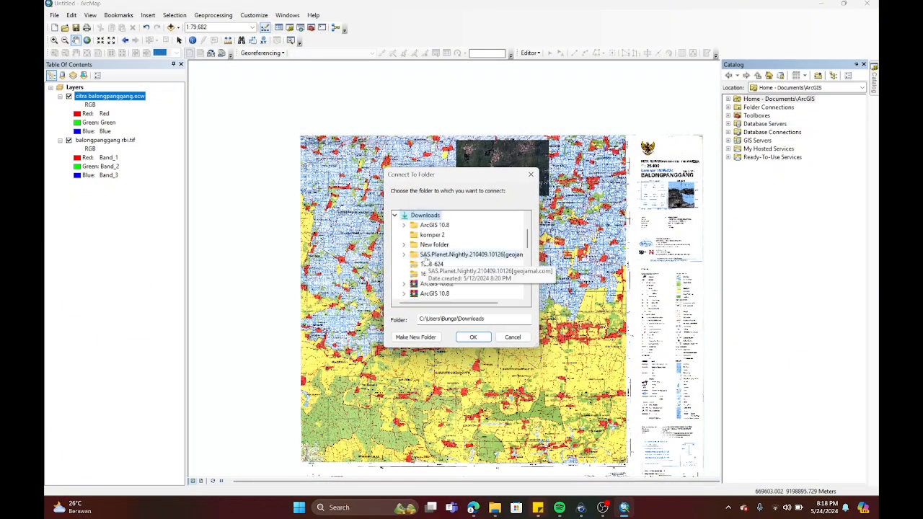
left_click(432, 236)
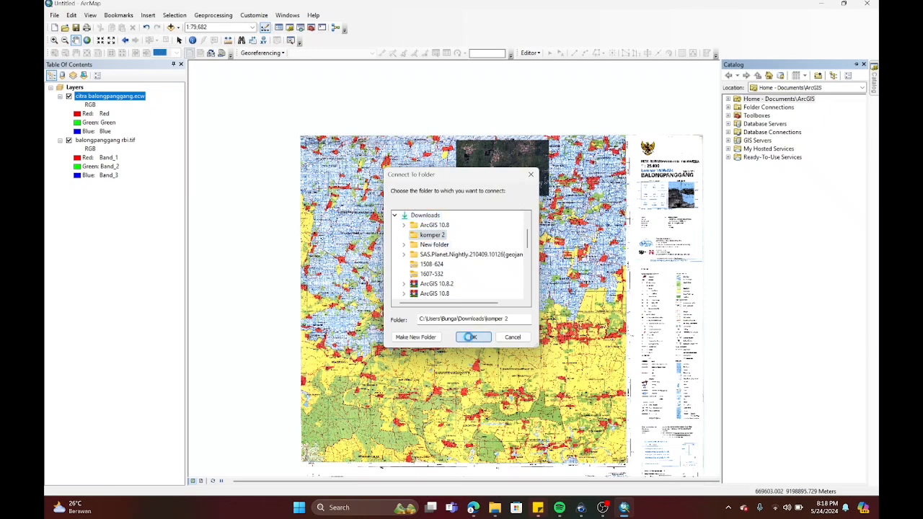
left_click(472, 336)
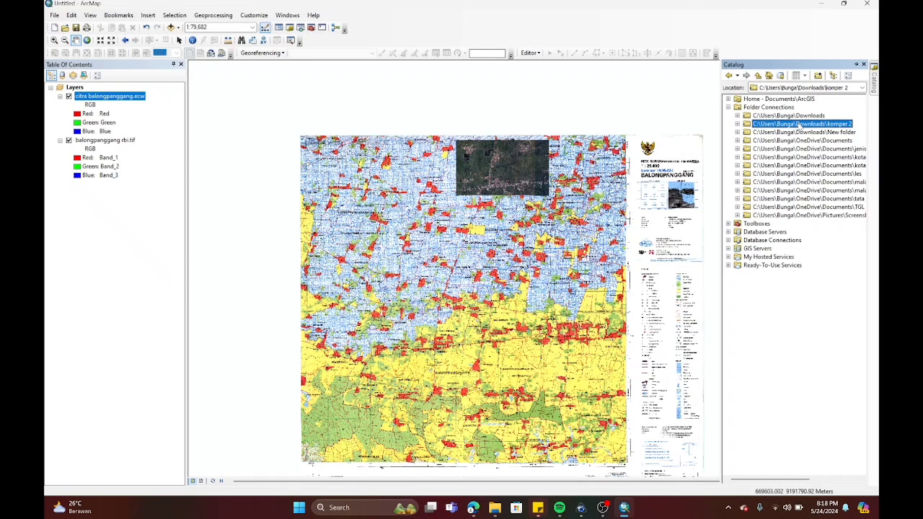
Step: Create a new file geodatabase in the connected komper 2 folder
right_click(800, 125)
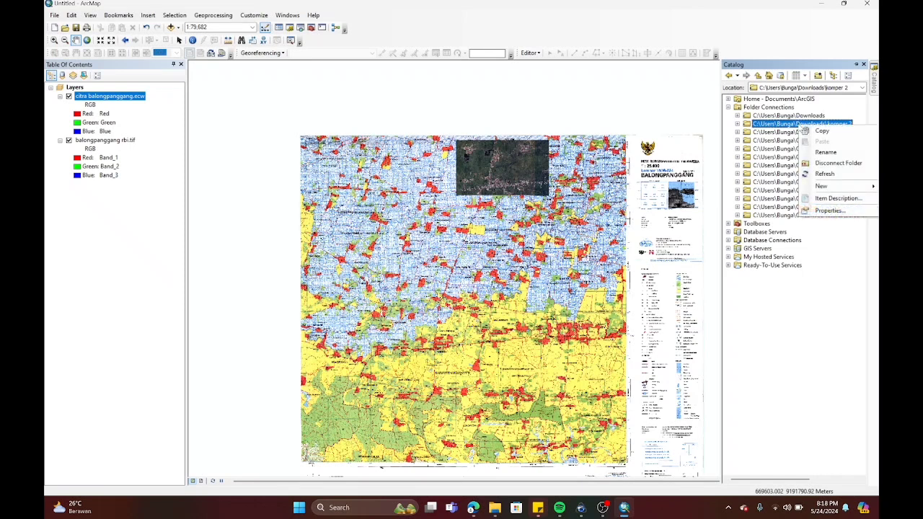
mouse_move(821, 186)
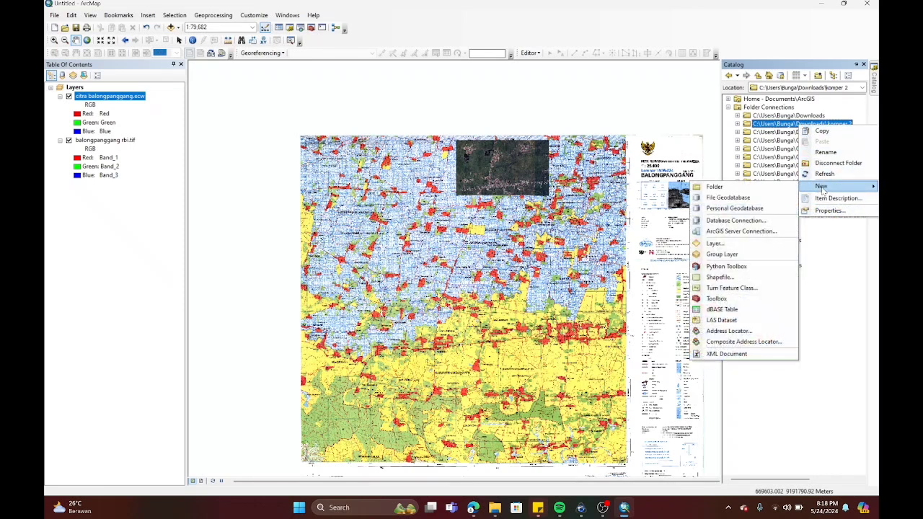
left_click(757, 199)
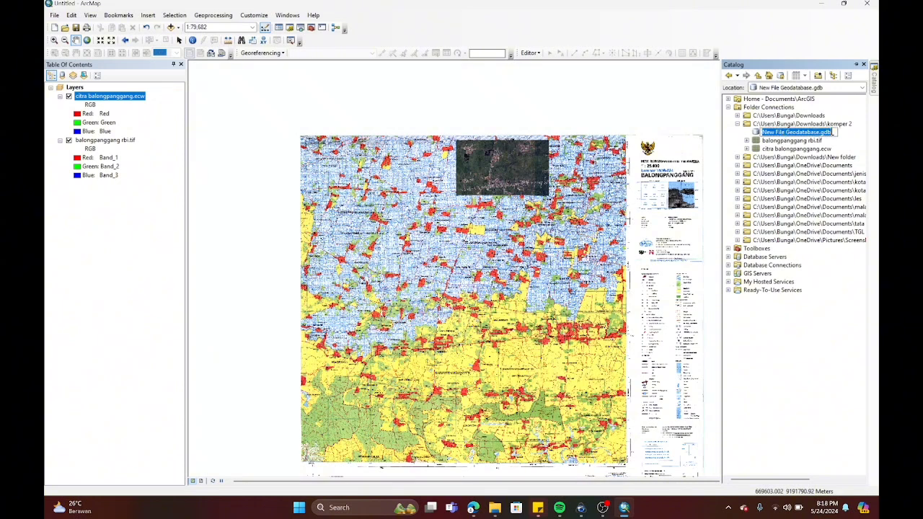
Step: Rename the new file geodatabase in the komper 2 folder as desa_balongpanggang.gdb
left_click(820, 132)
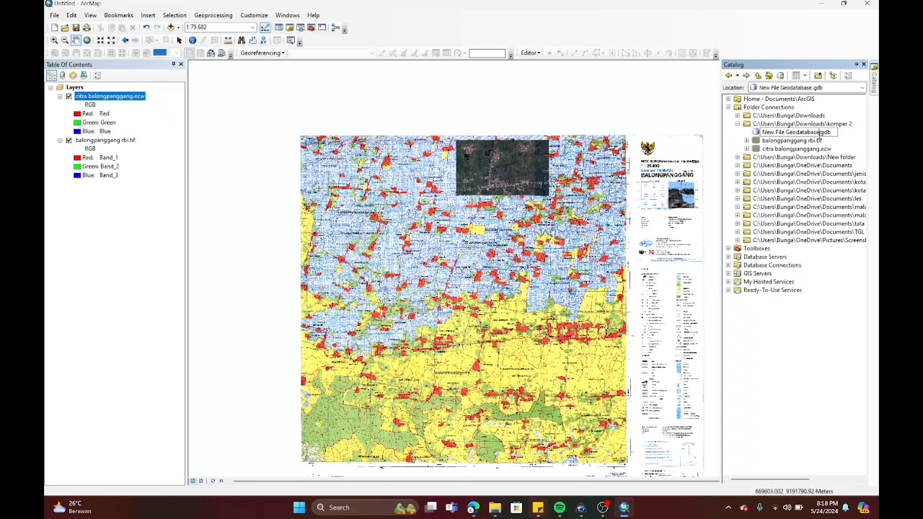
key("BackSpace")
key("BackSpace")
key("BackSpace")
key("BackSpace")
key("BackSpace")
key("BackSpace")
key("BackSpace")
key("BackSpace")
key("BackSpace")
key("BackSpace")
key("BackSpace")
key("BackSpace")
key("BackSpace")
key("BackSpace")
key("BackSpace")
key("BackSpace")
key("BackSpace")
key("BackSpace")
key("BackSpace")
key("BackSpace")
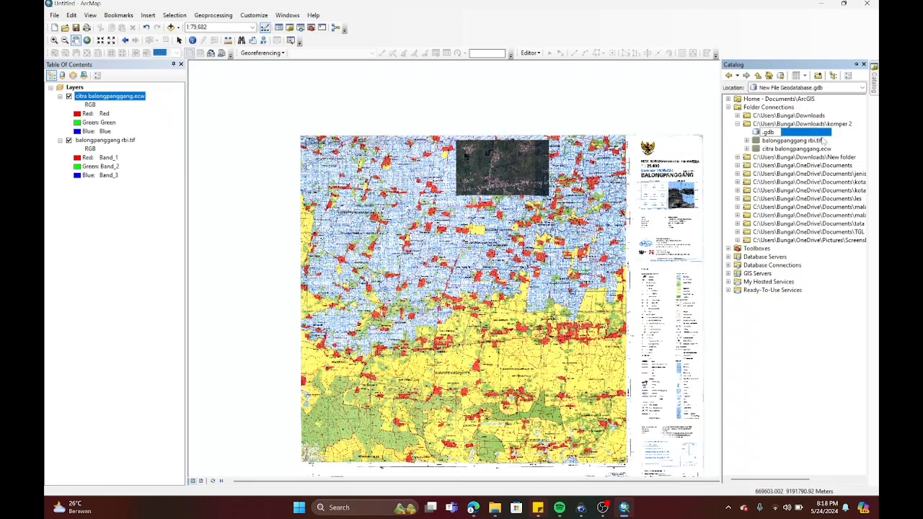
type("desa_balongpanggang")
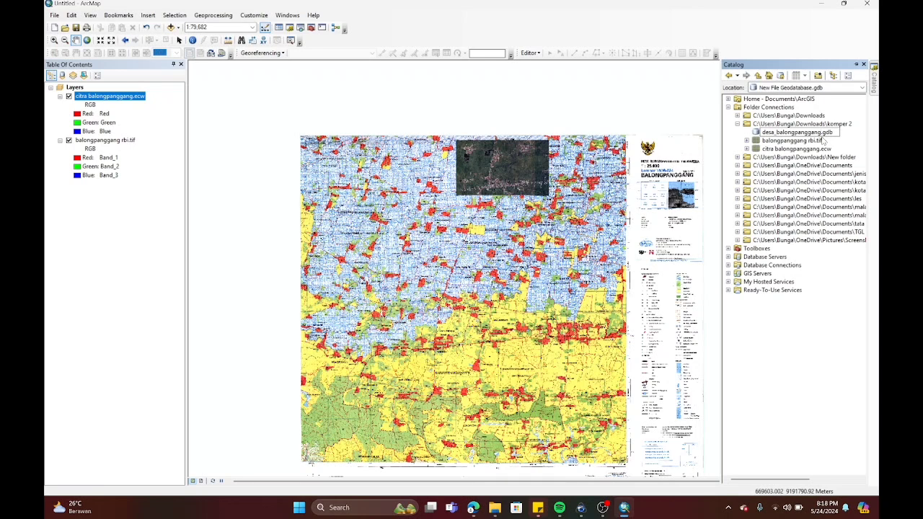
key("Return")
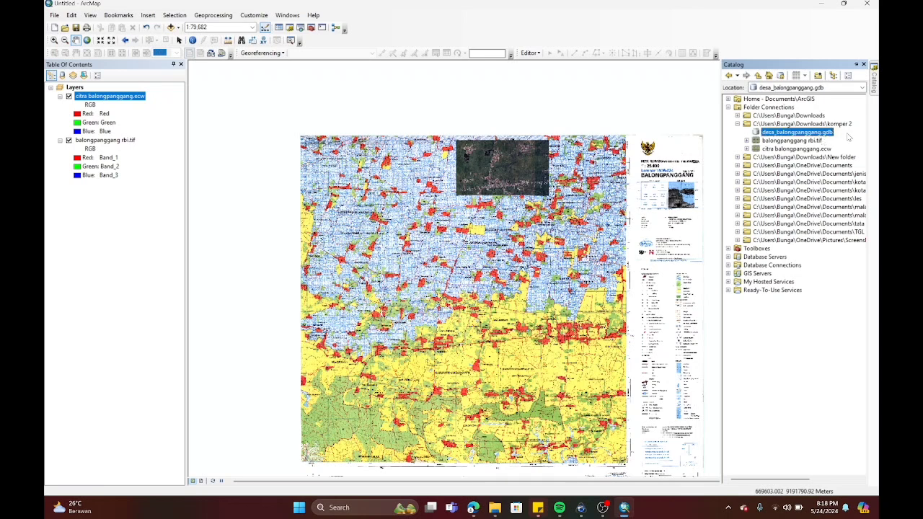
Step: Start a new feature dataset in desa_balongpanggang.gdb and name it batas_adm
right_click(817, 134)
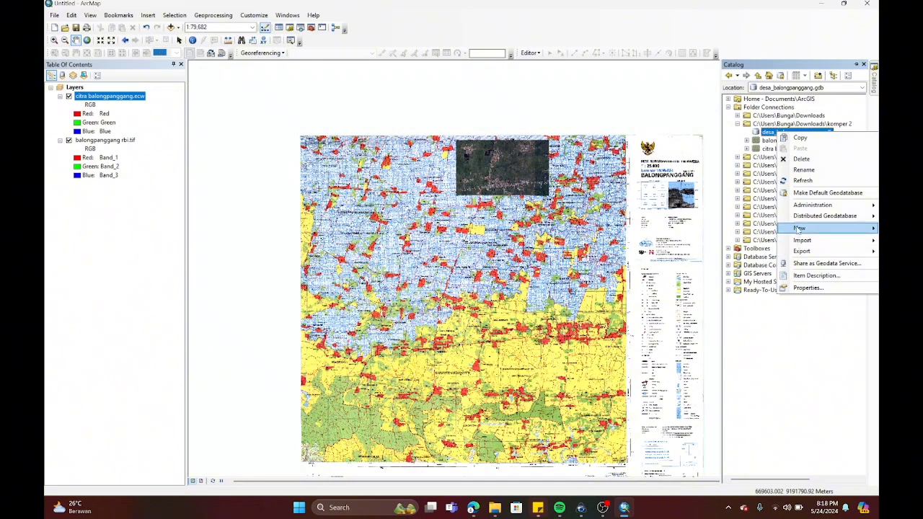
mouse_move(798, 229)
left_click(750, 229)
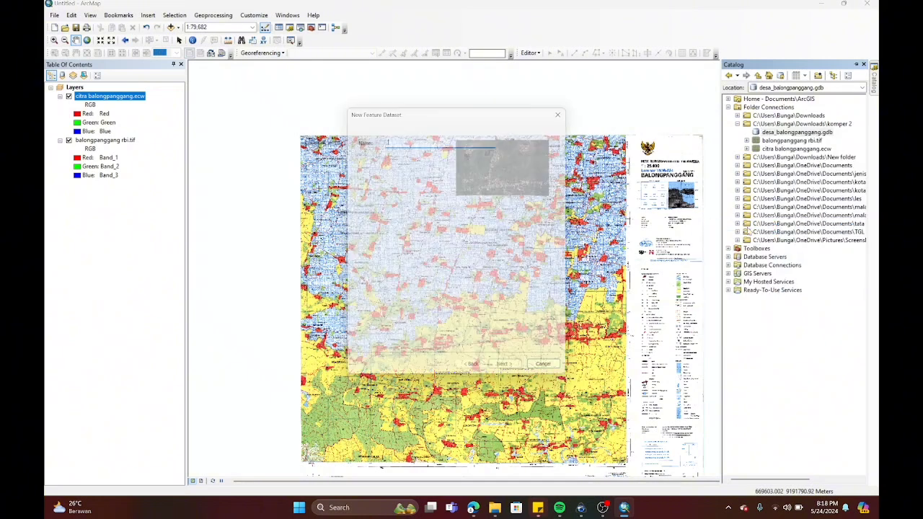
type("batas_balongpanggang")
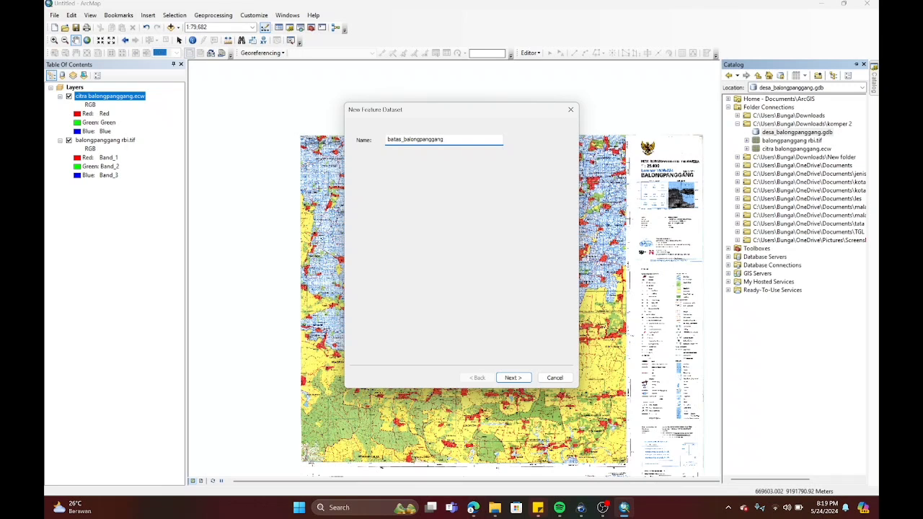
key("BackSpace")
key("BackSpace")
key("BackSpace")
key("BackSpace")
key("BackSpace")
key("BackSpace")
key("BackSpace")
key("BackSpace")
type("dm")
left_click(513, 382)
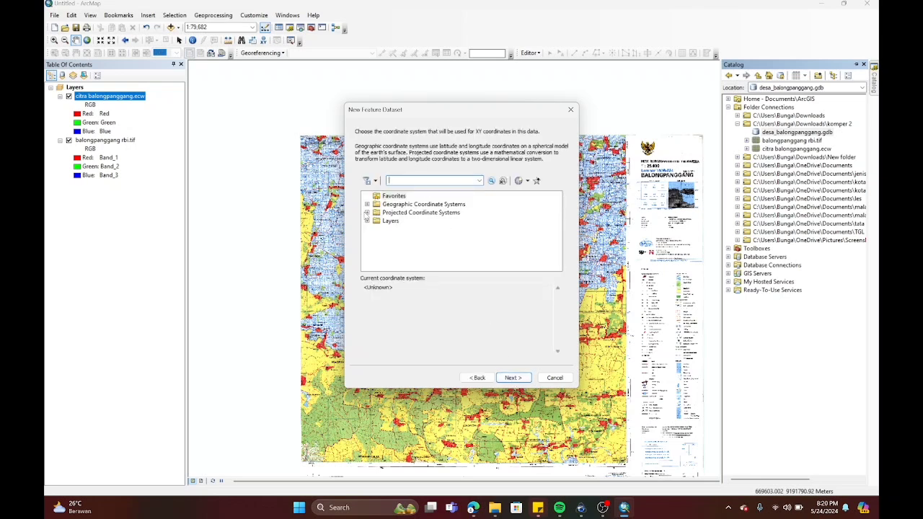
Step: Set the feature dataset's XY coordinate system to the projected system WGS 1984 UTM Zone 49S
left_click(367, 212)
scroll(373, 216, "down", 3)
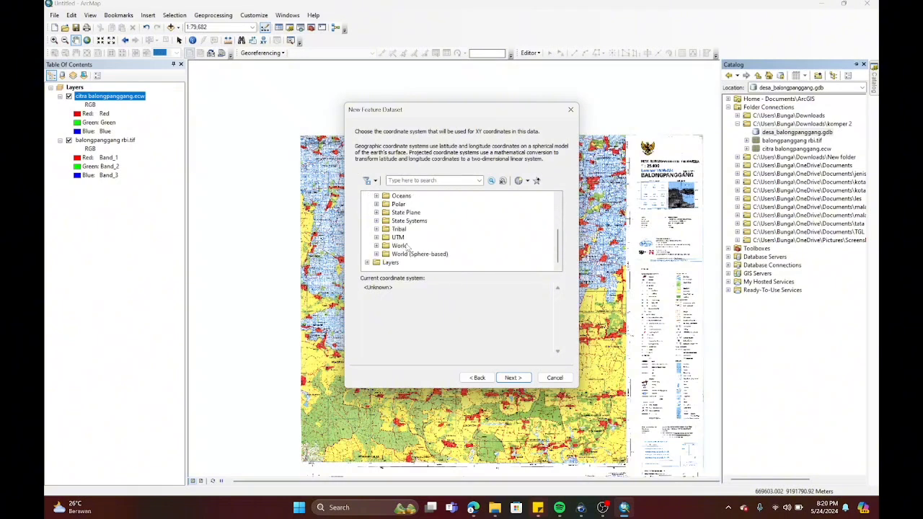
left_click(377, 238)
scroll(404, 252, "down", 2)
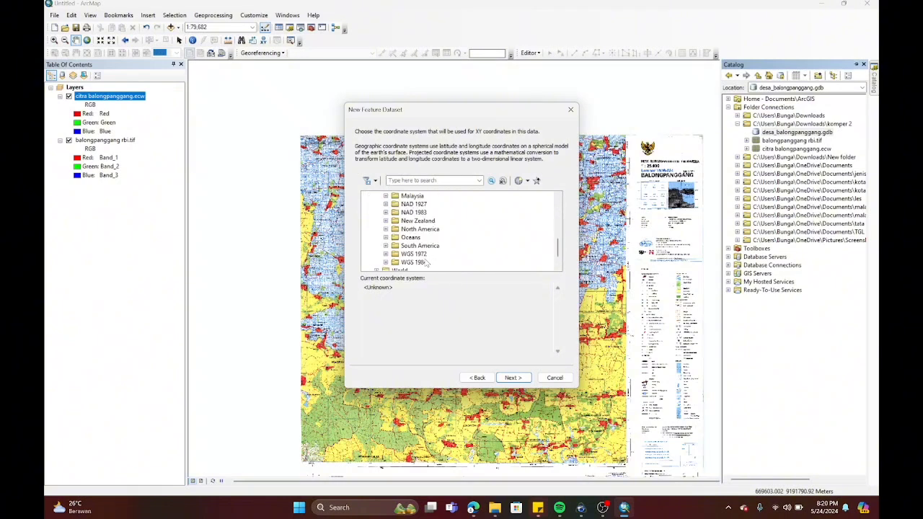
left_click(385, 262)
scroll(412, 250, "down", 1)
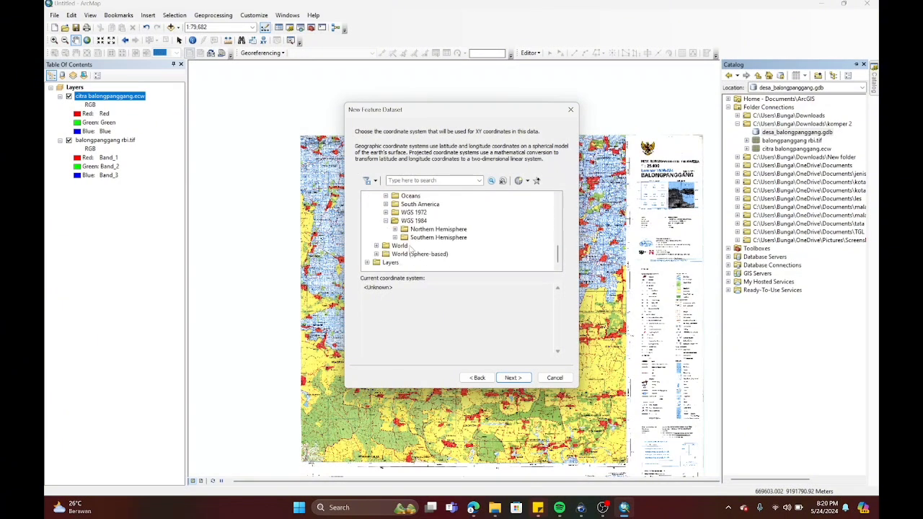
left_click(395, 237)
scroll(422, 243, "down", 9)
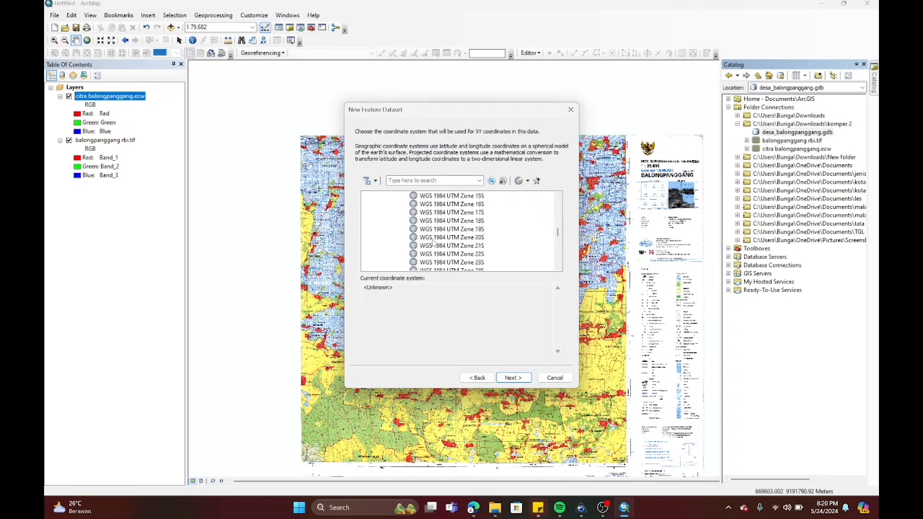
scroll(435, 245, "down", 9)
scroll(436, 245, "up", 1)
scroll(468, 237, "up", 2)
left_click(473, 229)
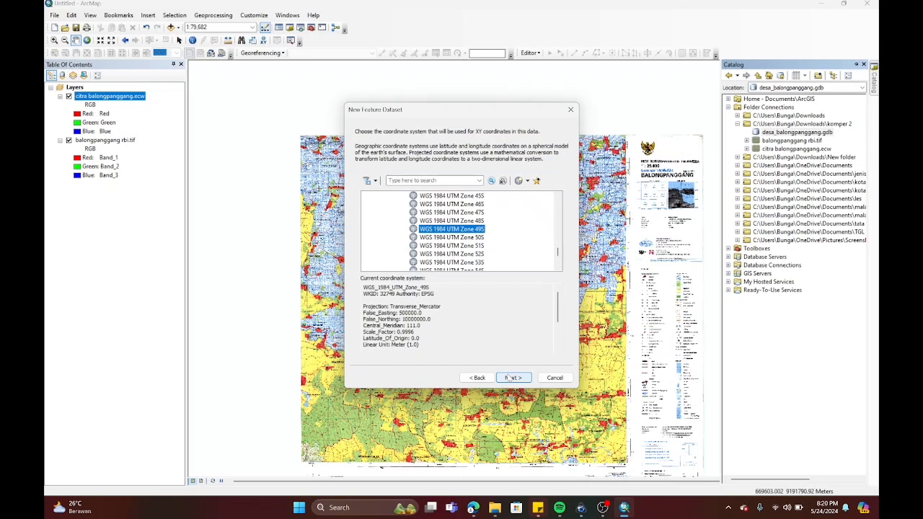
left_click(510, 377)
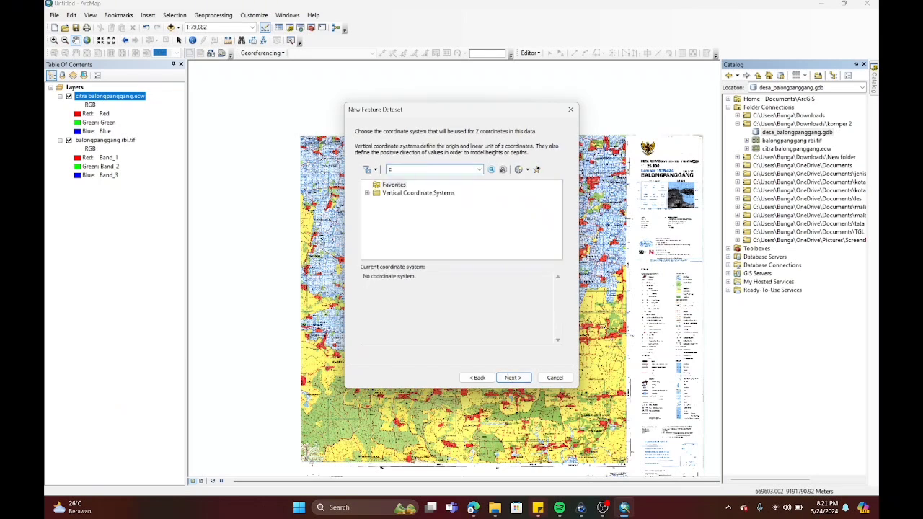
Step: Search the vertical coordinate systems for EGM, choose EGM2008 Geoid, and finish the feature dataset with the default tolerances
left_click(491, 169)
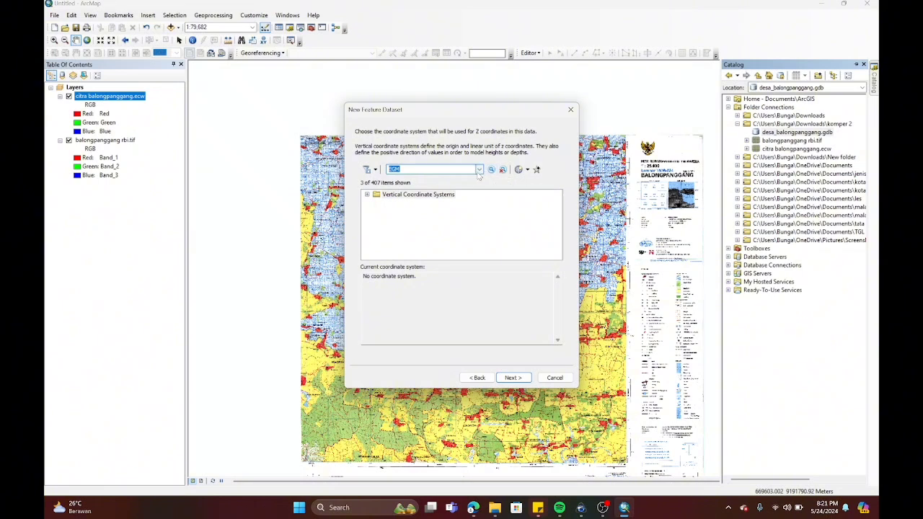
left_click(367, 195)
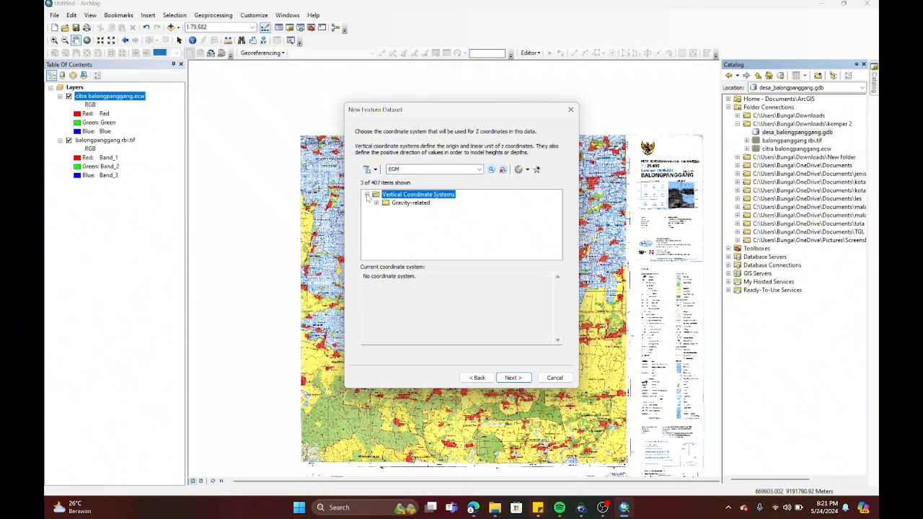
left_click(376, 202)
left_click(386, 211)
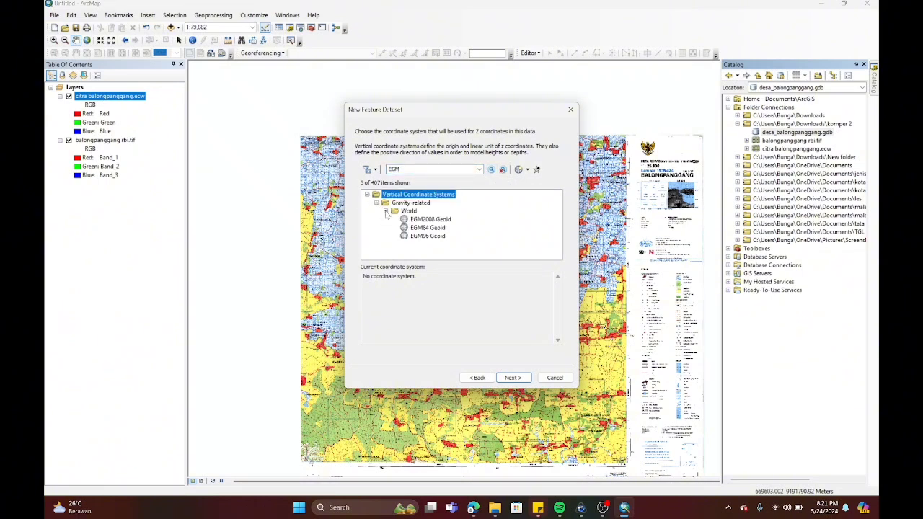
left_click(430, 220)
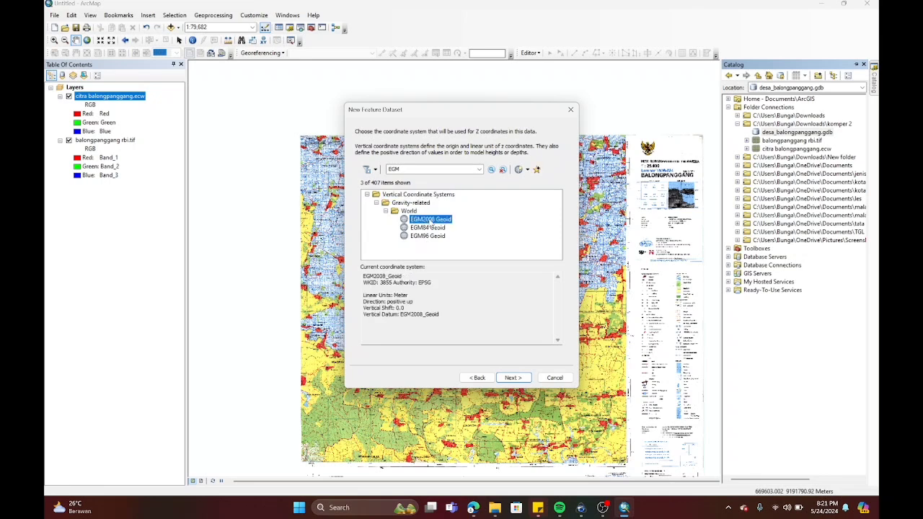
left_click(513, 378)
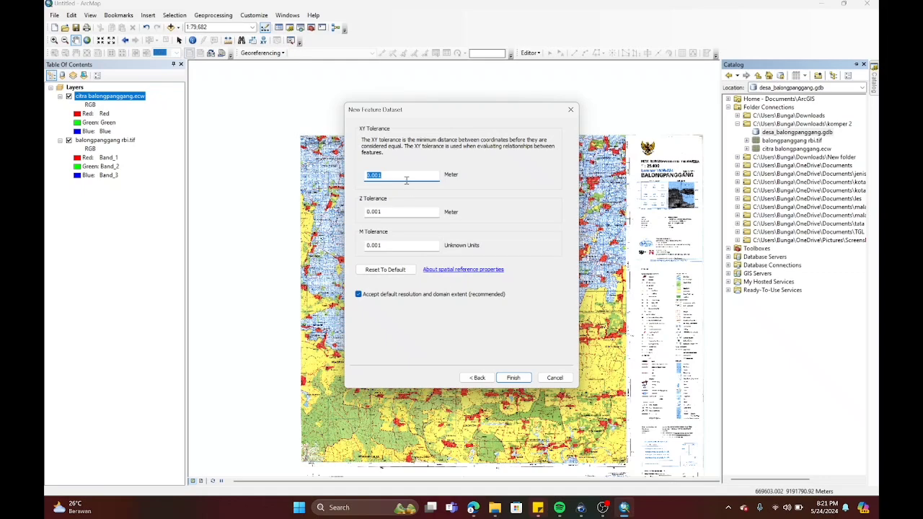
left_click(513, 377)
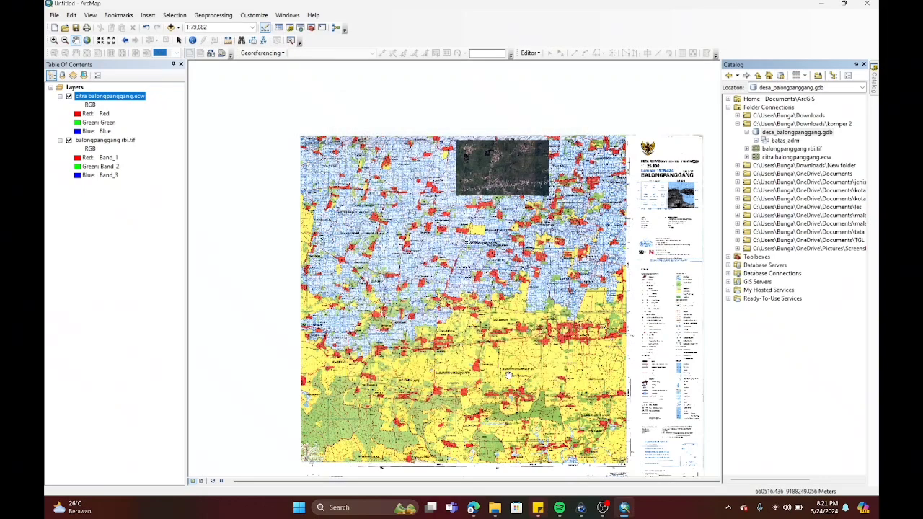
Step: Move the citra balongpanggang.ecw layer below balongpanggang rbi.tif in the layer order
left_click_drag(110, 96, 109, 181)
scroll(523, 182, "up", 5)
scroll(523, 182, "up", 3)
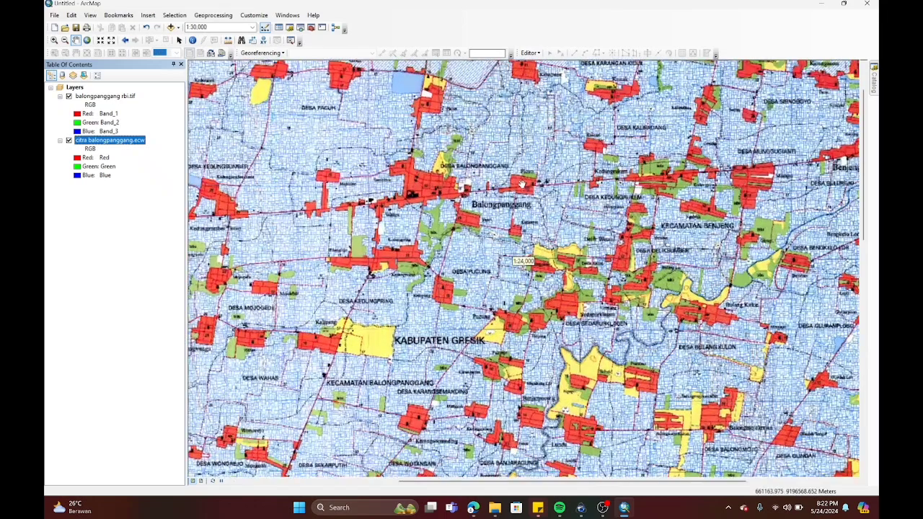
scroll(468, 157, "up", 2)
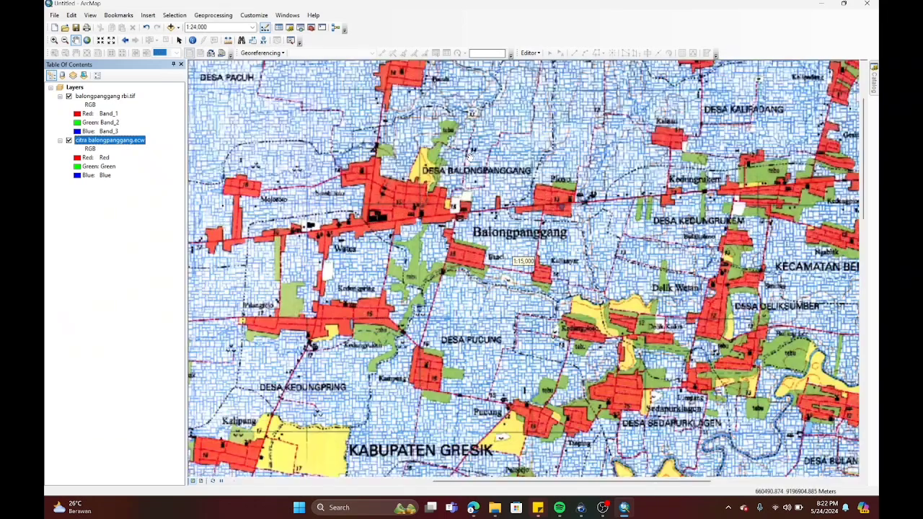
scroll(468, 157, "up", 1)
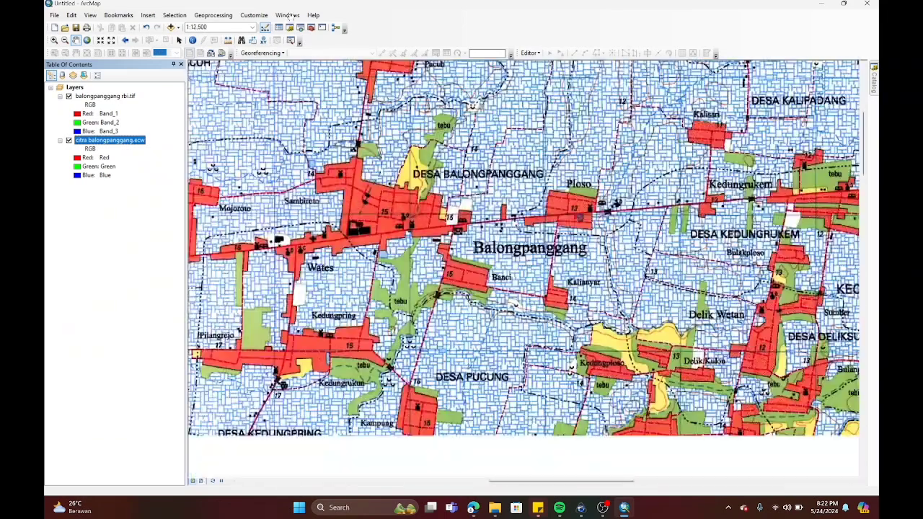
Step: Start a new polygon feature class in batas_adm named batas with alias Batas_Administrasi, keeping the default storage configuration
left_click(288, 14)
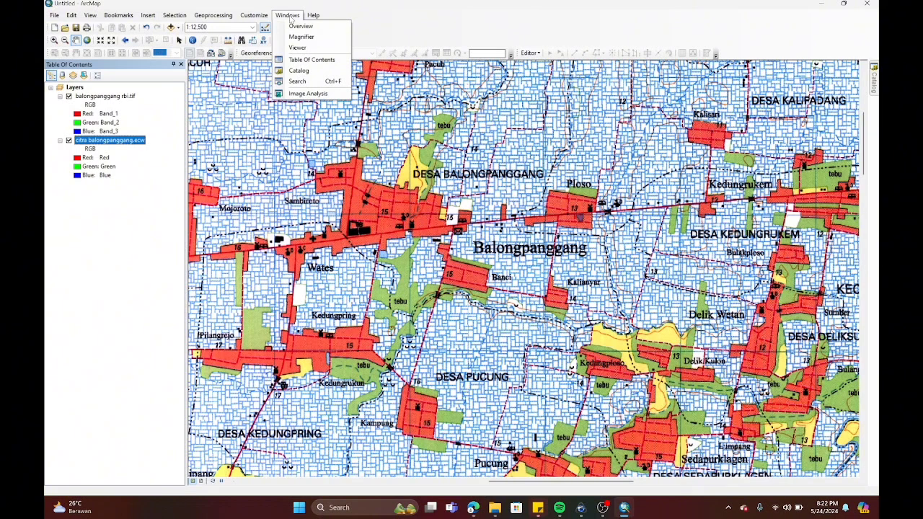
mouse_move(267, 16)
left_click(874, 82)
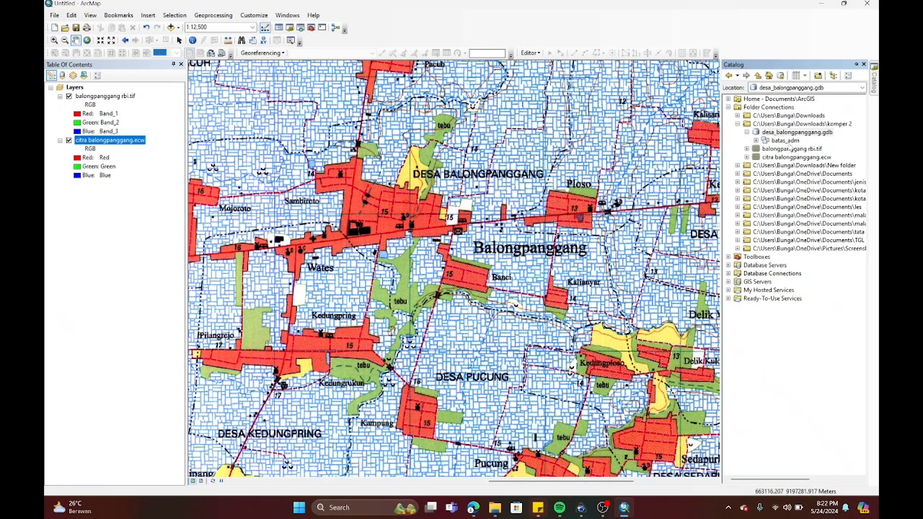
right_click(787, 141)
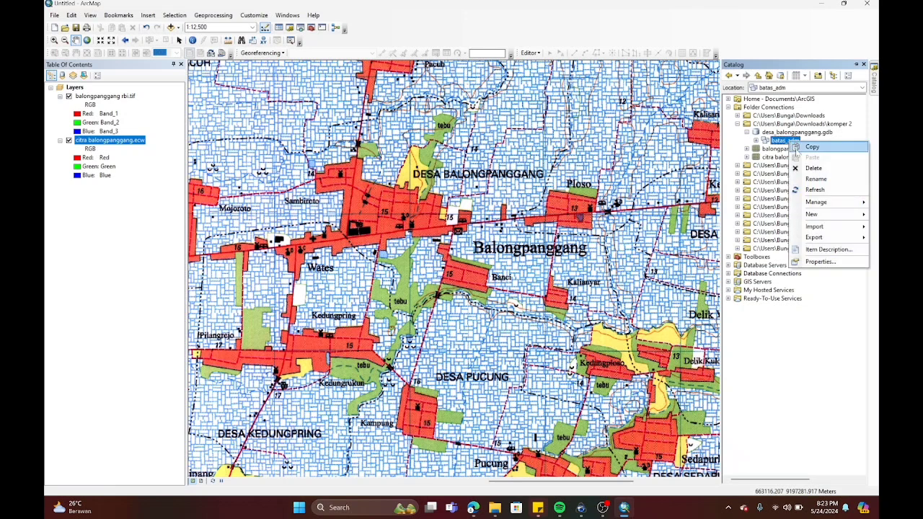
mouse_move(806, 216)
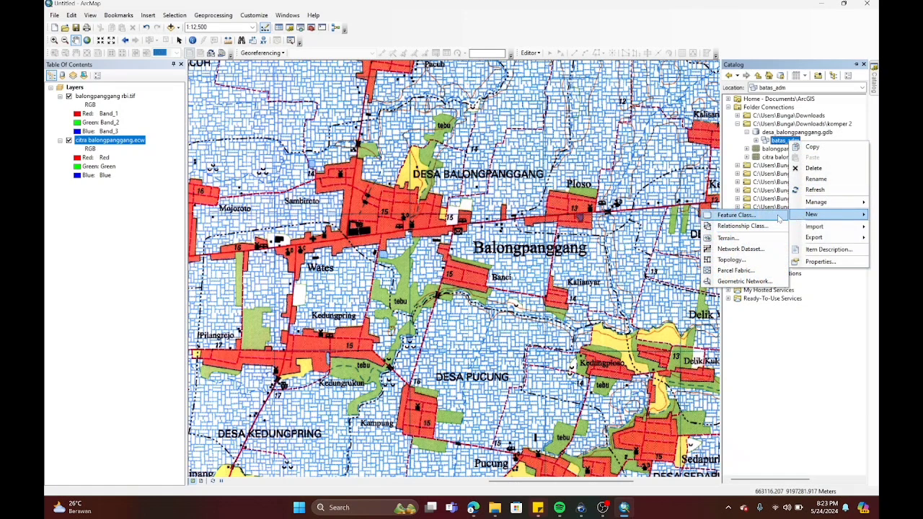
left_click(777, 218)
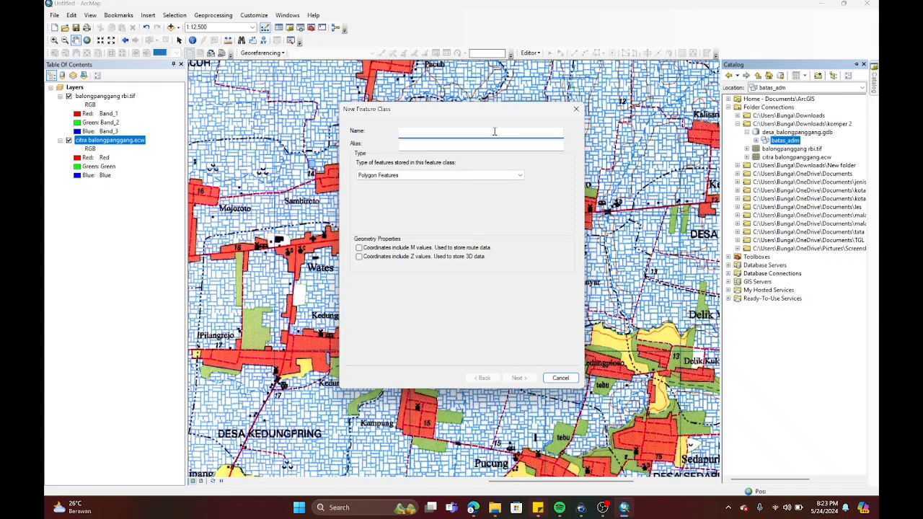
type("batas")
left_click(468, 147)
type("ba")
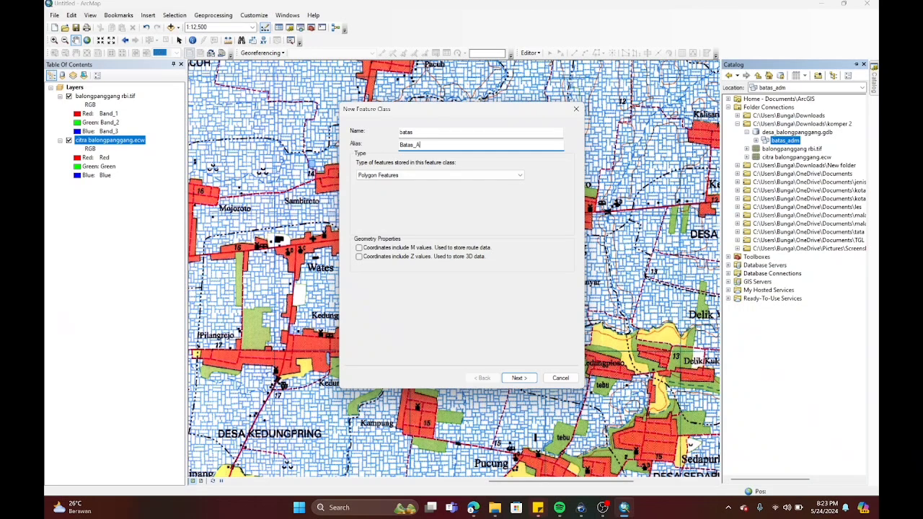
type("dministrasi")
left_click(442, 175)
left_click(438, 185)
left_click(525, 379)
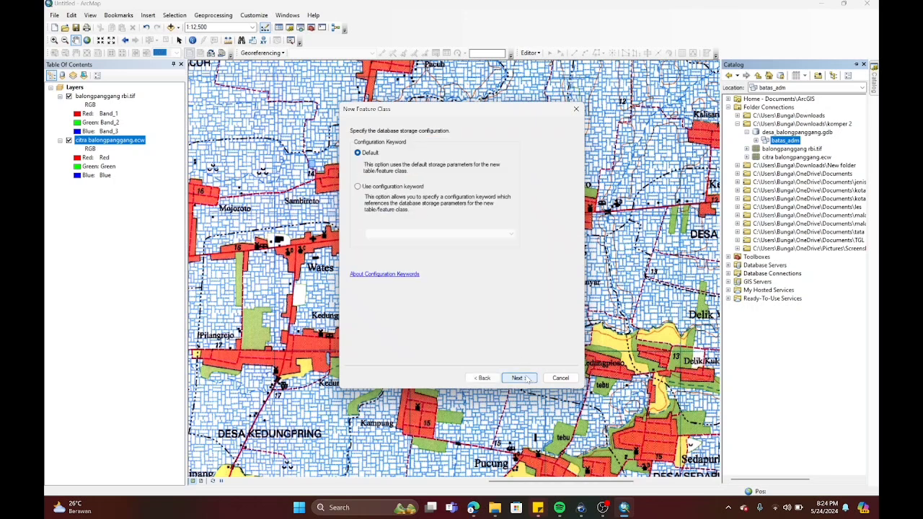
left_click(526, 378)
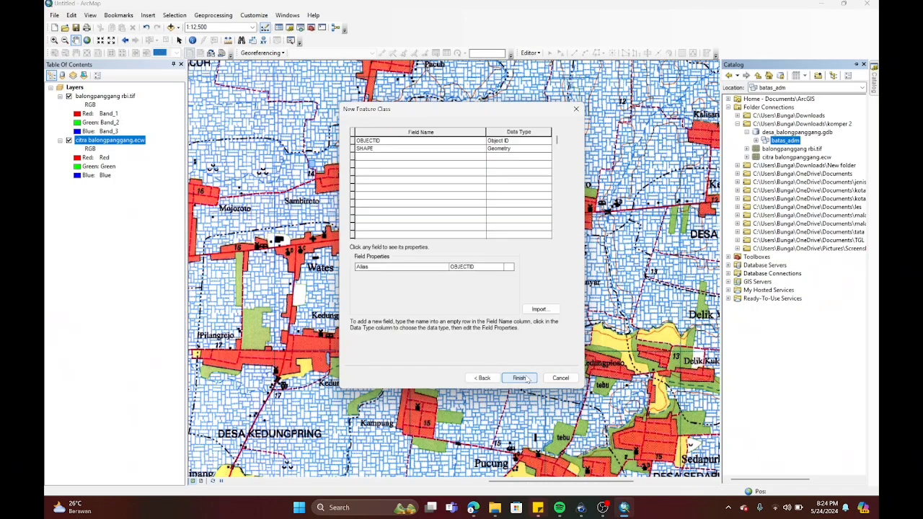
Step: Add a field named NAMA with the Text data type to the new feature class
left_click(436, 157)
type("NAMA")
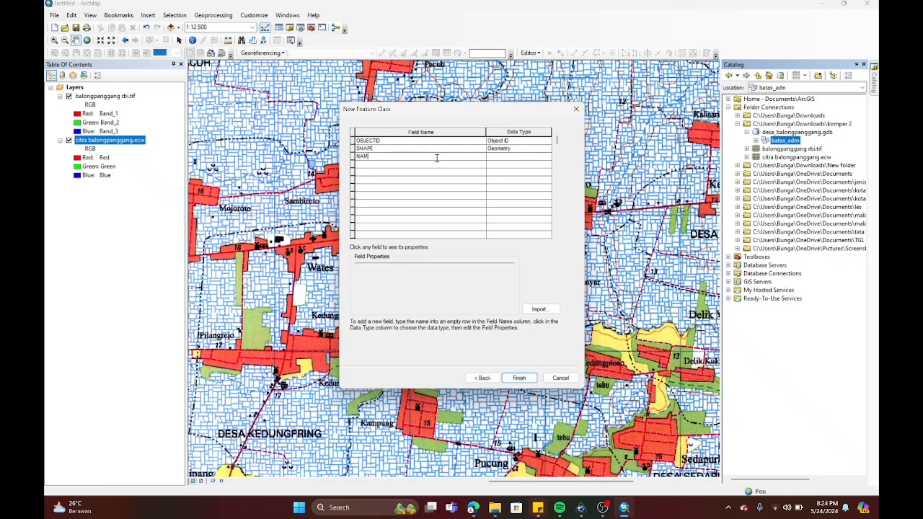
left_click(507, 158)
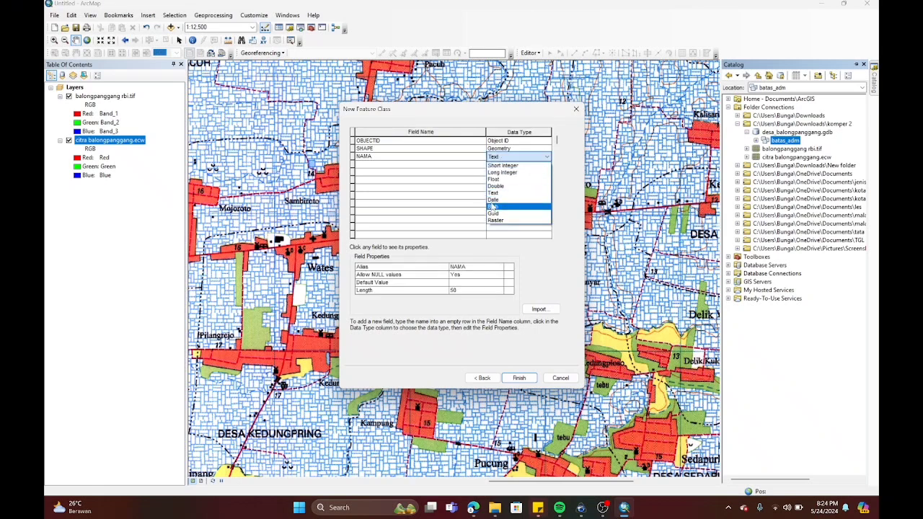
left_click(503, 193)
Step: Add a field named LUAS with the Double data type and finish the batas feature class
left_click(434, 165)
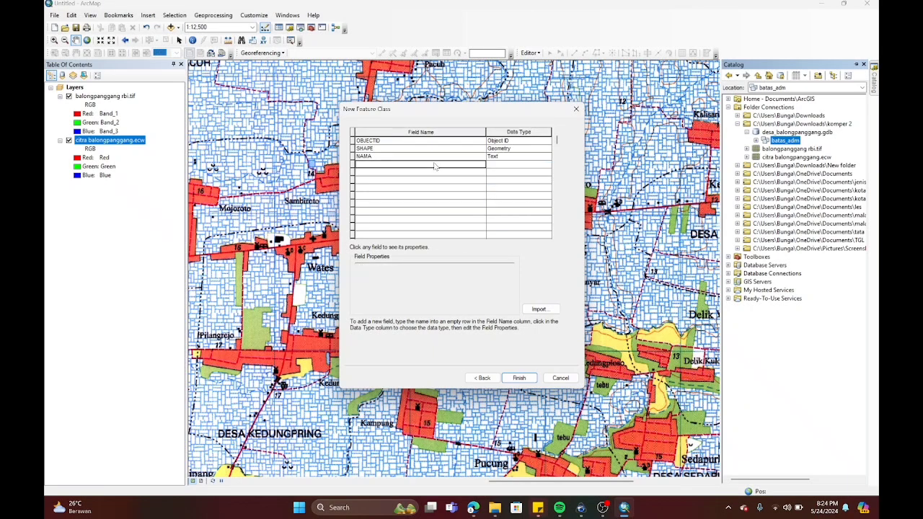
type("LUAS")
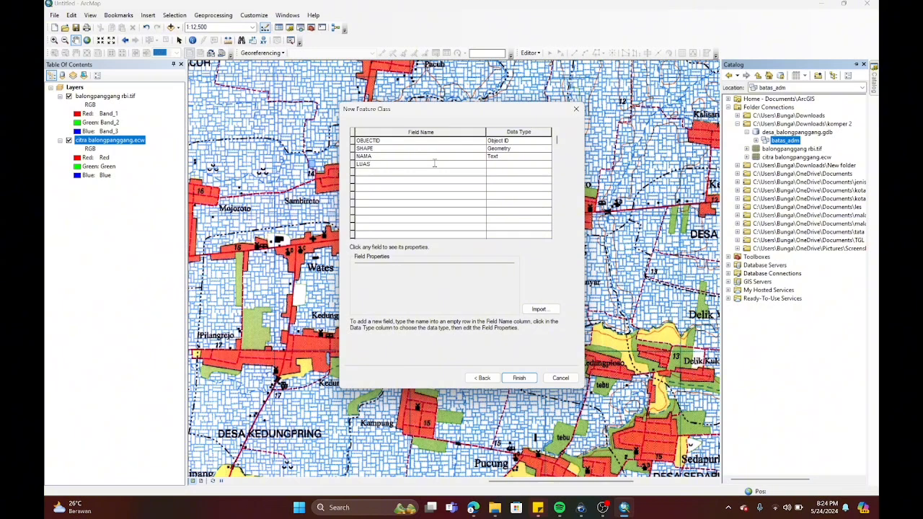
left_click(515, 167)
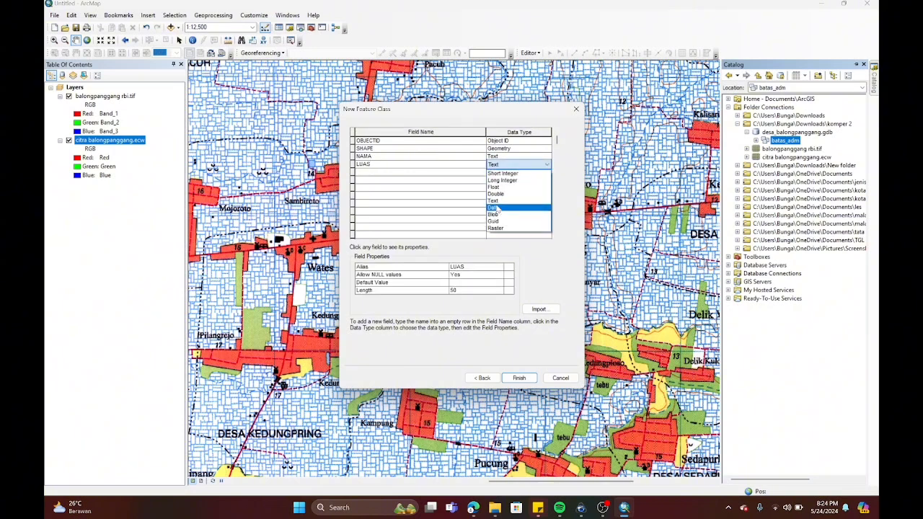
left_click(496, 194)
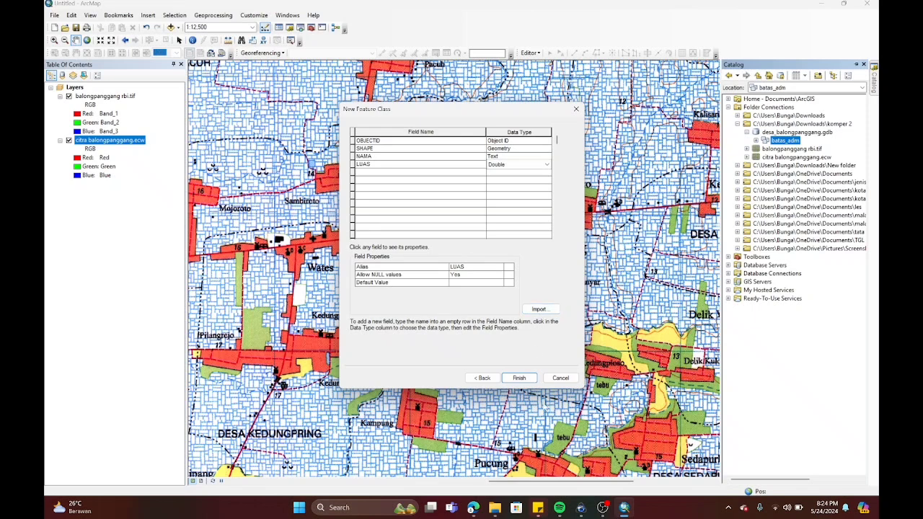
left_click(527, 378)
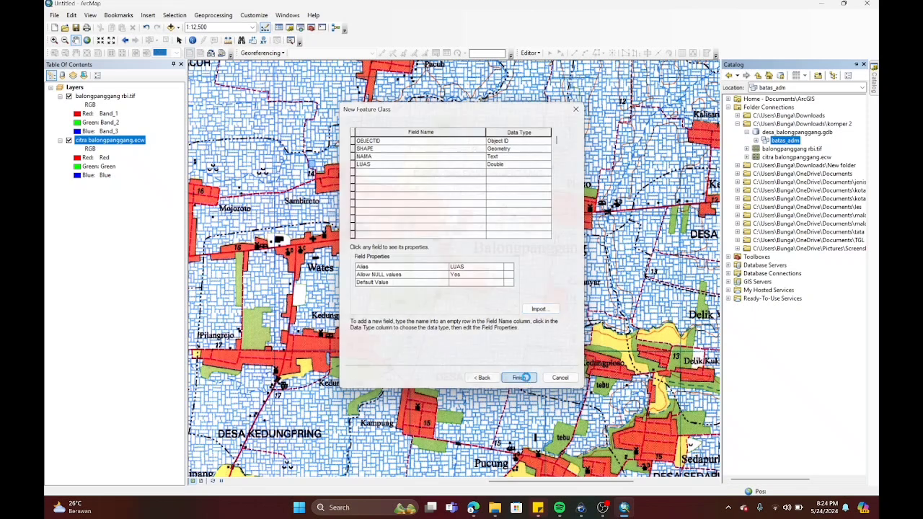
Step: Start a new feature dataset named Jaringan_jalan in desa_balongpanggang.gdb, keeping WGS 1984 UTM Zone 49S for its XY coordinates
right_click(793, 141)
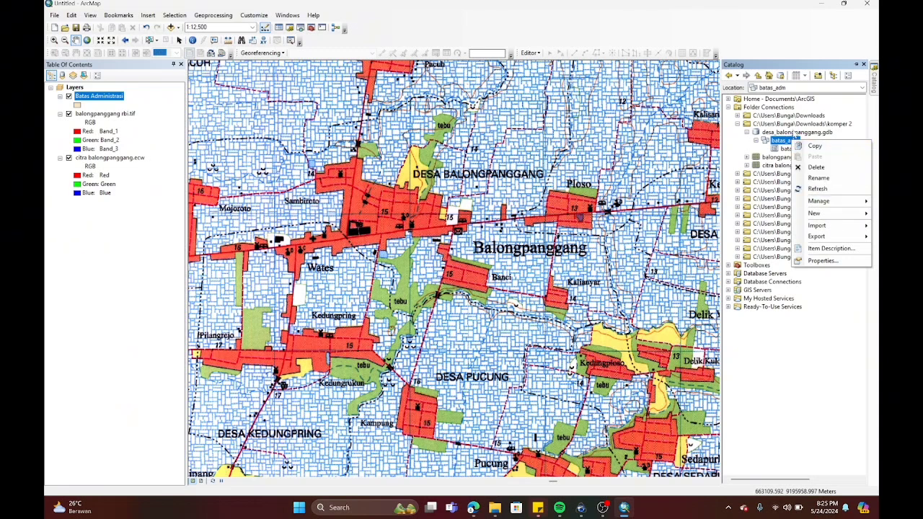
left_click(795, 134)
right_click(795, 135)
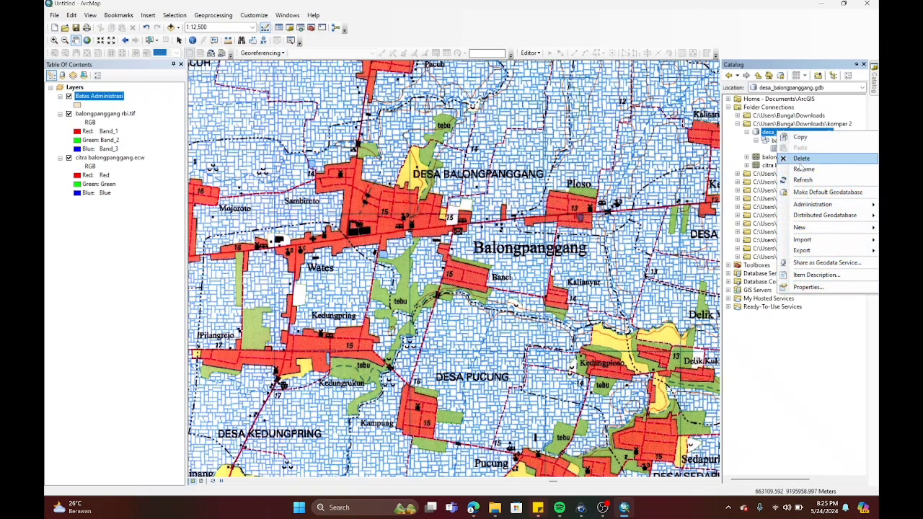
mouse_move(804, 228)
left_click(747, 232)
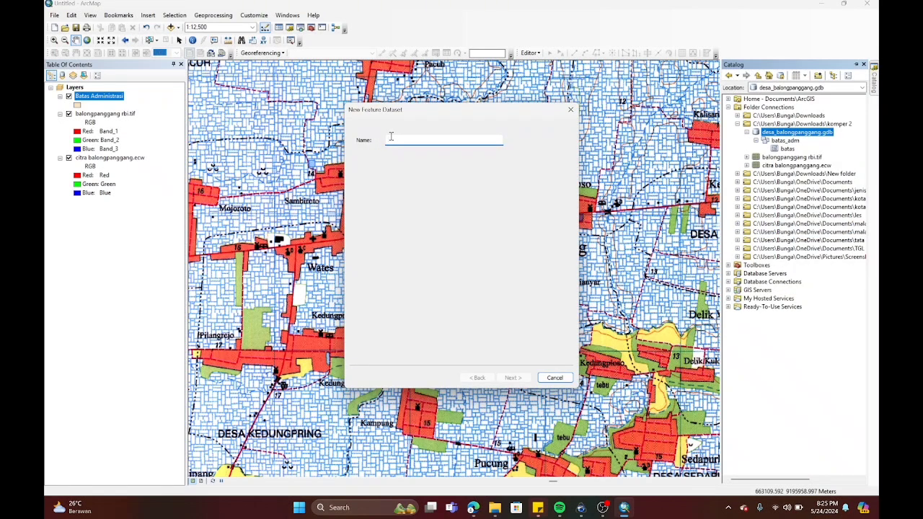
type("Jaringan_jalan")
left_click(514, 377)
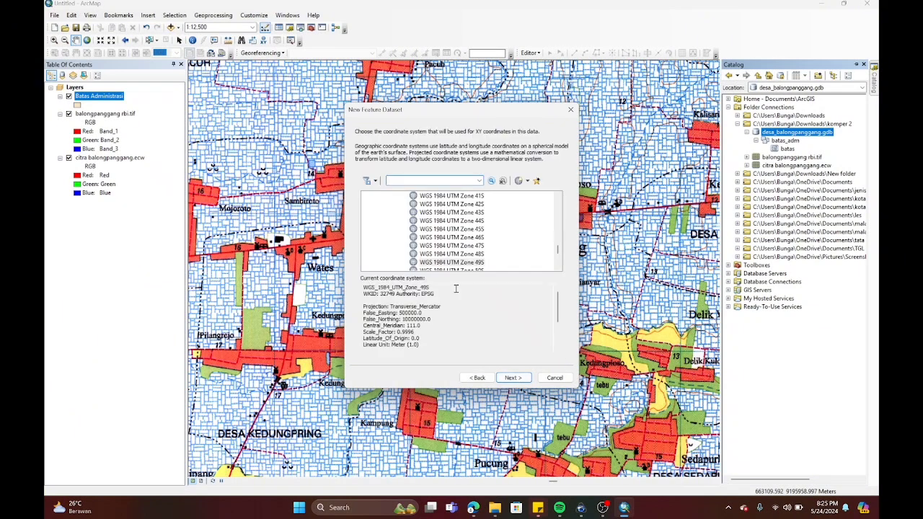
left_click(513, 377)
Step: Search the vertical coordinate systems for EGM and complete the Jaringan_jalan feature dataset
type("EGN")
key("BackSpace")
type("M")
key("Return")
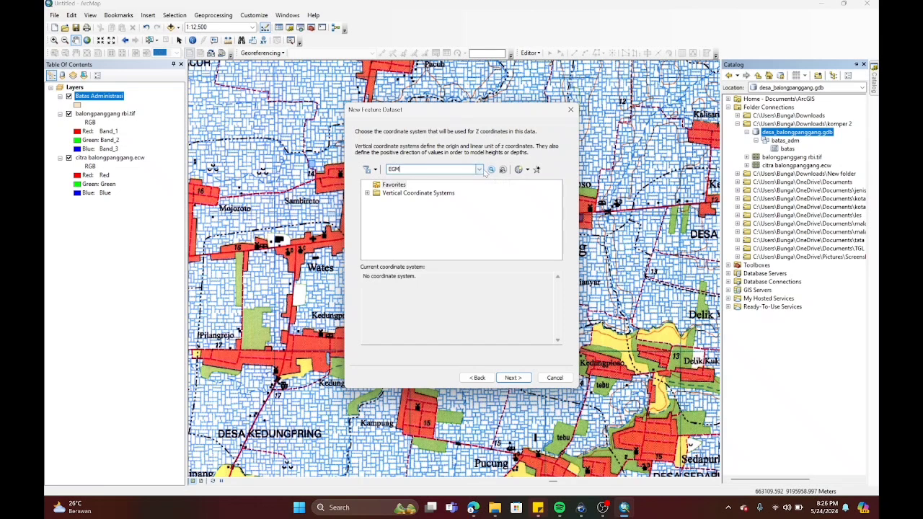
left_click(513, 377)
left_click(513, 377)
Step: Start a new feature class named jalan in the Jaringan_jalan dataset, storing line features
right_click(788, 149)
mouse_move(820, 222)
left_click(769, 225)
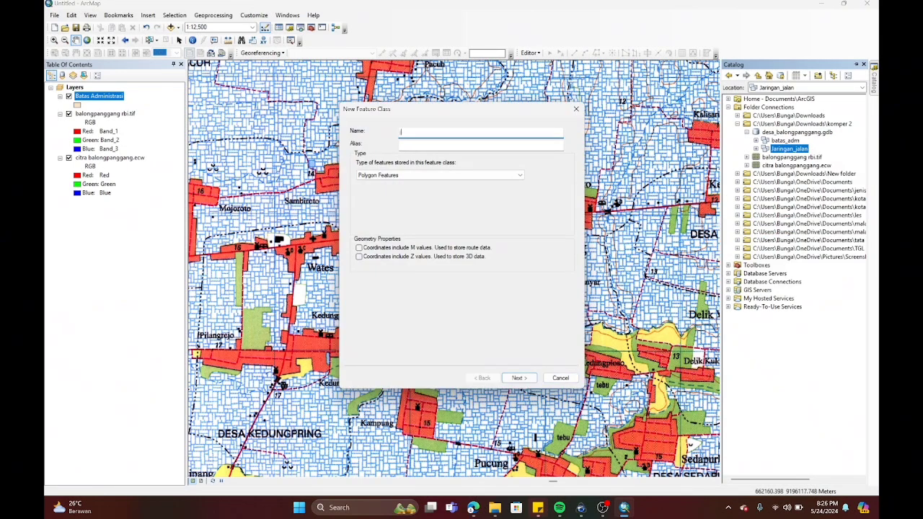
type("Jalan")
left_click(433, 143)
type("Jalan")
left_click(433, 175)
Step: Set the alias of the jalan feature class to Jaringan jalan and keep the default storage configuration
left_click(423, 145)
key("BackSpace")
key("BackSpace")
key("BackSpace")
key("BackSpace")
type("aringan jalan")
left_click(519, 378)
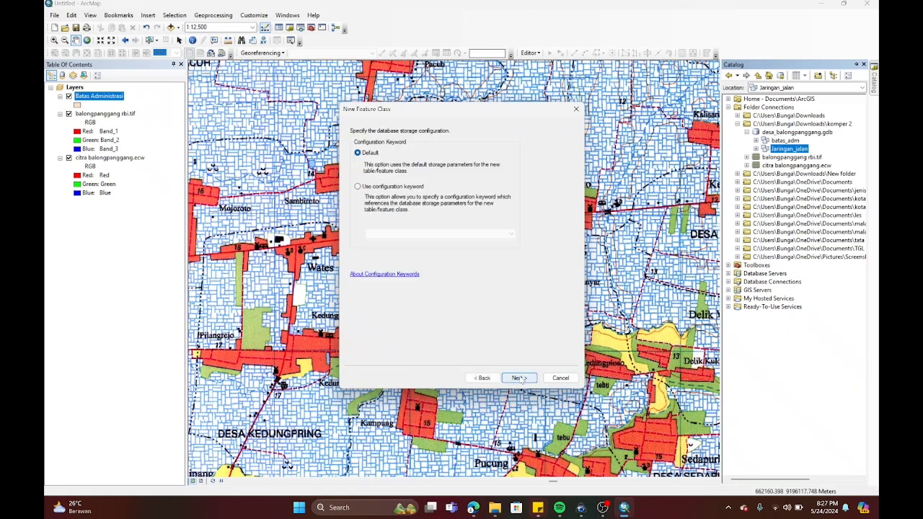
left_click(519, 378)
Step: Add the fields KELAS and NAMA, with NAMA as Text, and finish the jalan feature class
left_click(407, 159)
type("KELAS")
left_click(412, 164)
type("NAMA")
left_click(517, 165)
left_click(505, 200)
left_click(519, 378)
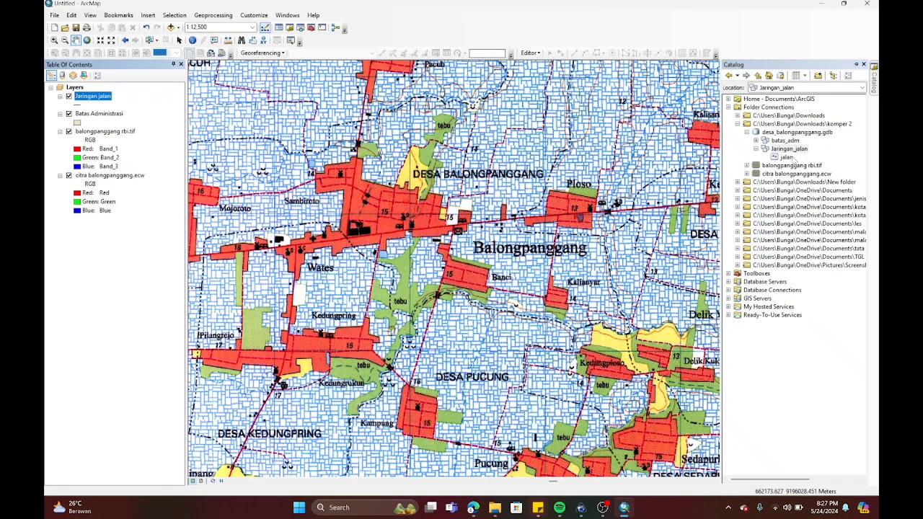
Step: Start a new feature dataset named sungai in desa_balongpanggang.gdb and accept its XY coordinate system
right_click(797, 132)
mouse_move(800, 212)
left_click(721, 216)
type("Sungai")
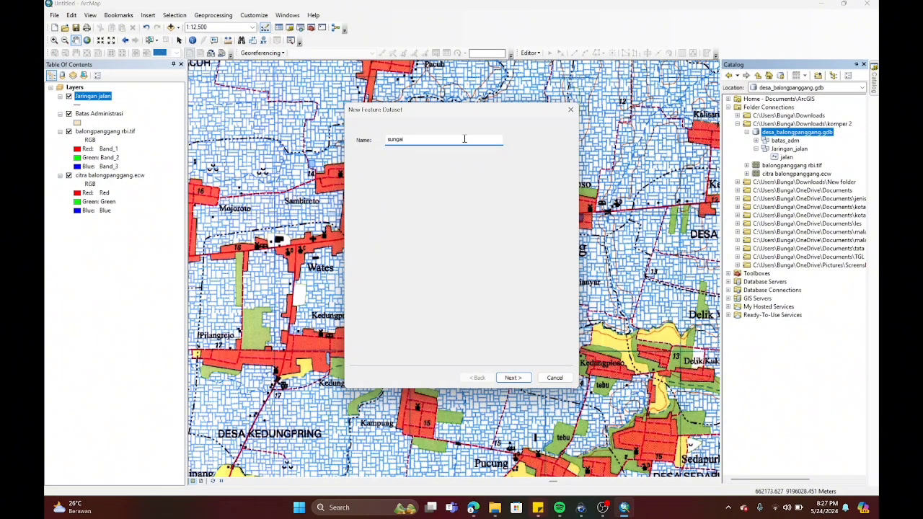
left_click(512, 377)
left_click(432, 237)
left_click(513, 377)
Step: Search the vertical coordinate systems for EGM, choose EGM2008 Geoid, and finish the sungai feature dataset
type("EGM")
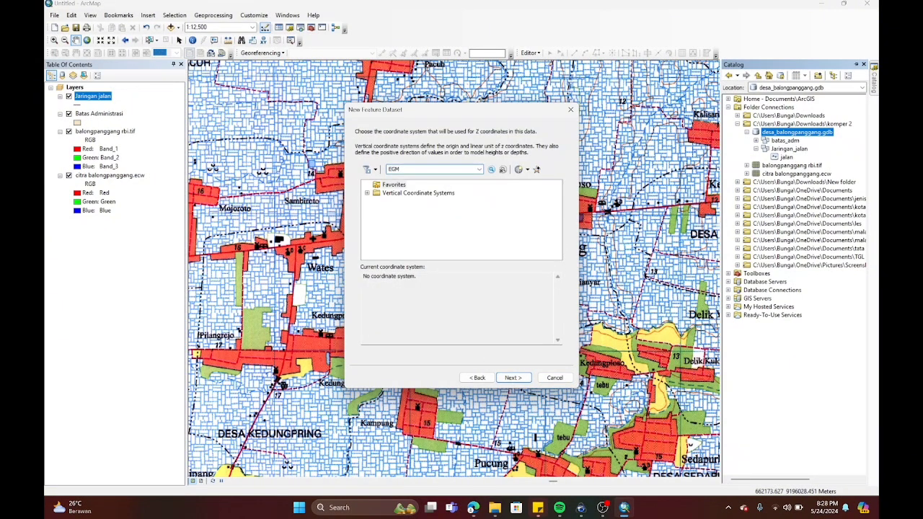
key("Return")
left_click(367, 193)
left_click(378, 202)
left_click(387, 211)
left_click(427, 220)
left_click(513, 378)
left_click(513, 378)
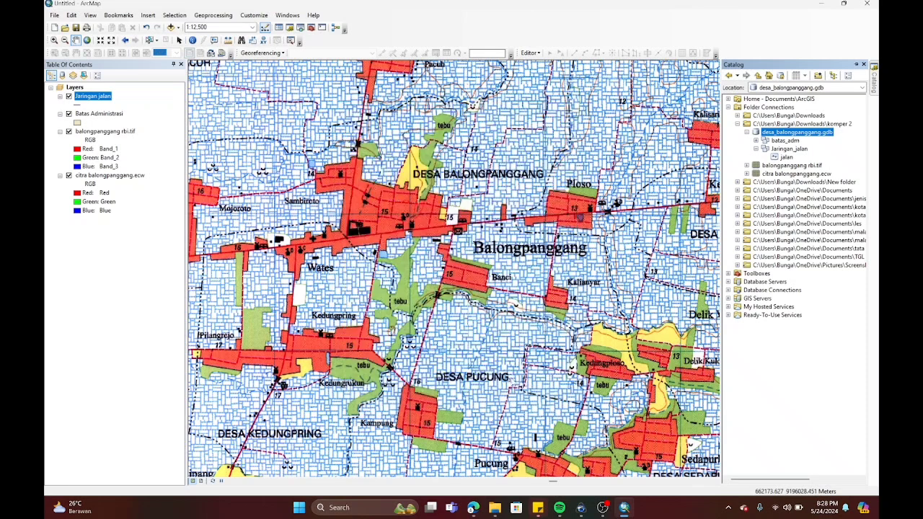
Step: Start a new feature class in the sungai dataset with name and alias sungai, storing line features
right_click(780, 156)
mouse_move(808, 240)
left_click(721, 240)
type("sungai")
left_click(412, 143)
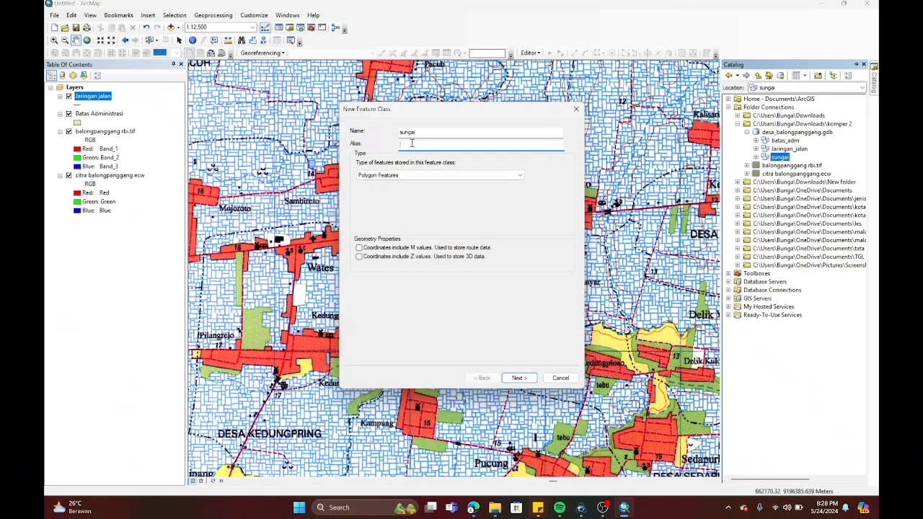
type("sungai")
left_click(424, 176)
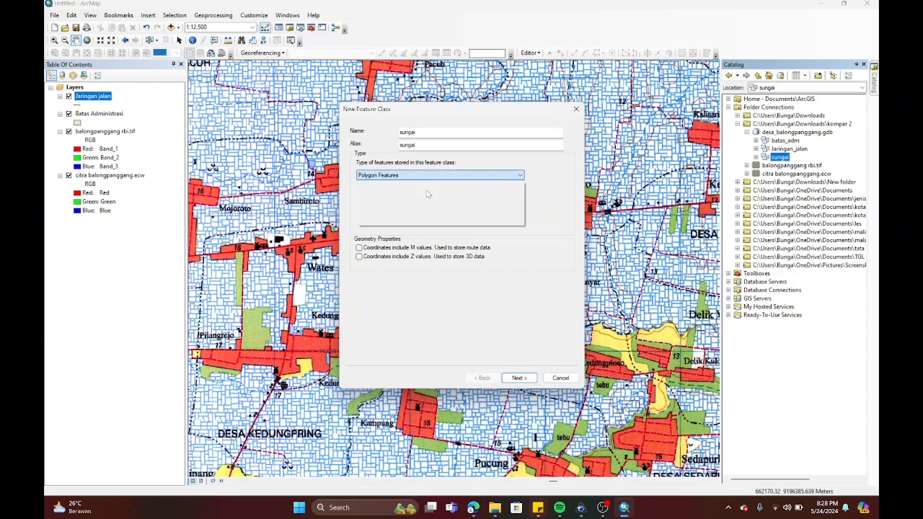
left_click(426, 194)
left_click(519, 378)
left_click(555, 226)
Step: Change the alias to Sungai, correct the feature class name entry, and keep the default storage configuration
left_click(405, 145)
key("BackSpace")
type("S")
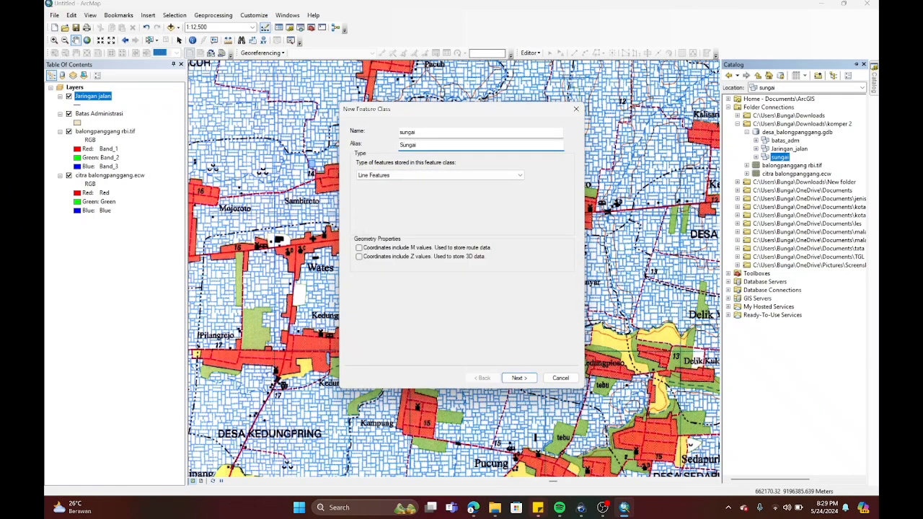
left_click(519, 378)
left_click(553, 228)
left_click(440, 131)
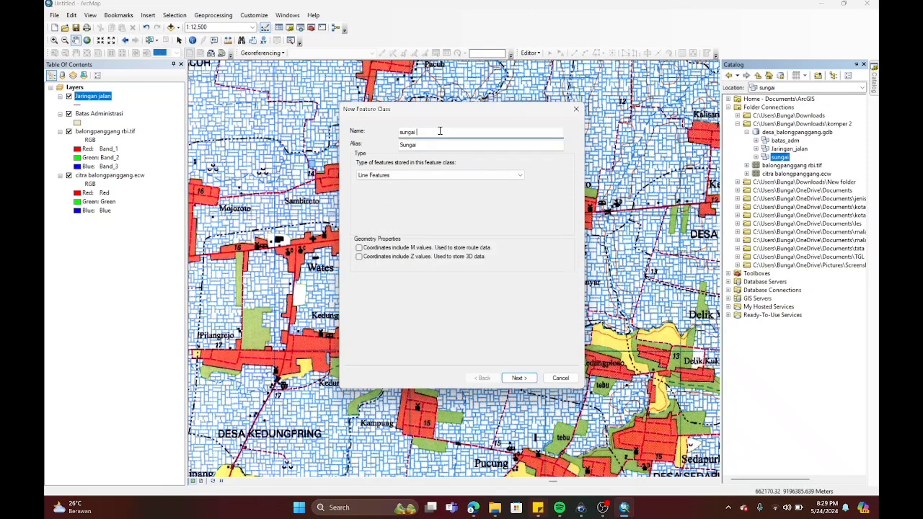
left_click(519, 378)
left_click(519, 378)
Step: Add a Text field named KELAS and finish the sungai feature class
left_click(435, 156)
type("KELAS")
key("Return")
left_click(402, 165)
left_click(404, 157)
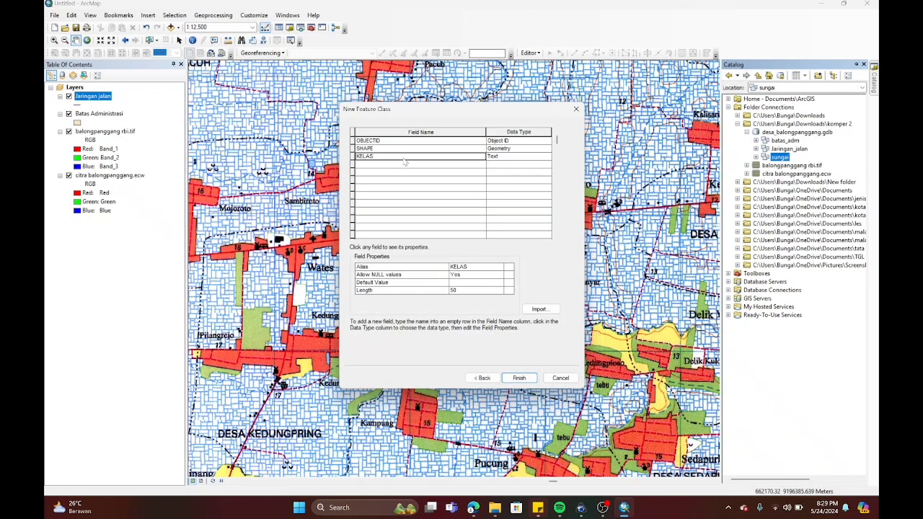
left_click(374, 156)
left_click(519, 378)
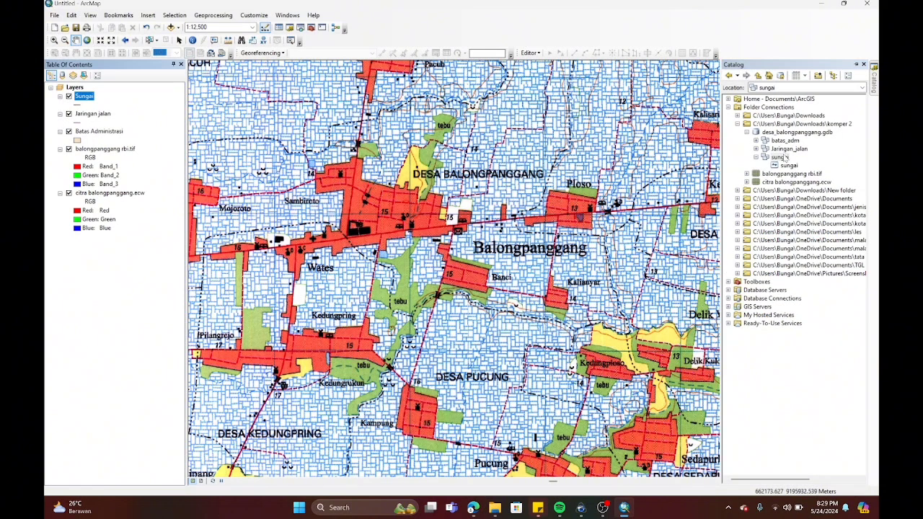
Step: Start a new feature dataset named Bangunan in desa_balongpanggang.gdb and accept its XY coordinate system
right_click(797, 132)
left_click(729, 231)
type("Bangunan")
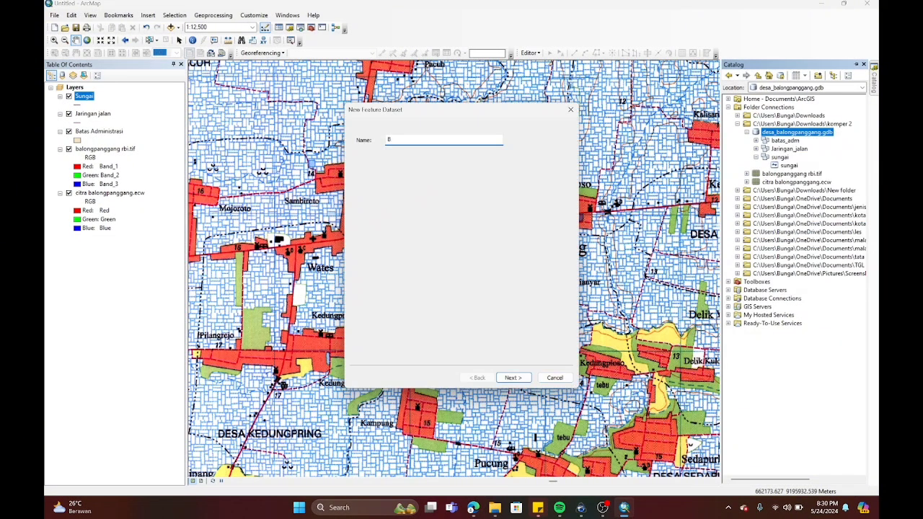
left_click(513, 378)
left_click(512, 378)
Step: Search the vertical coordinate systems for EGM, select EGM2008 Geoid, and finish the Bangunan feature dataset
type("EGM")
key("Return")
double_click(417, 195)
double_click(411, 203)
double_click(406, 212)
left_click(422, 221)
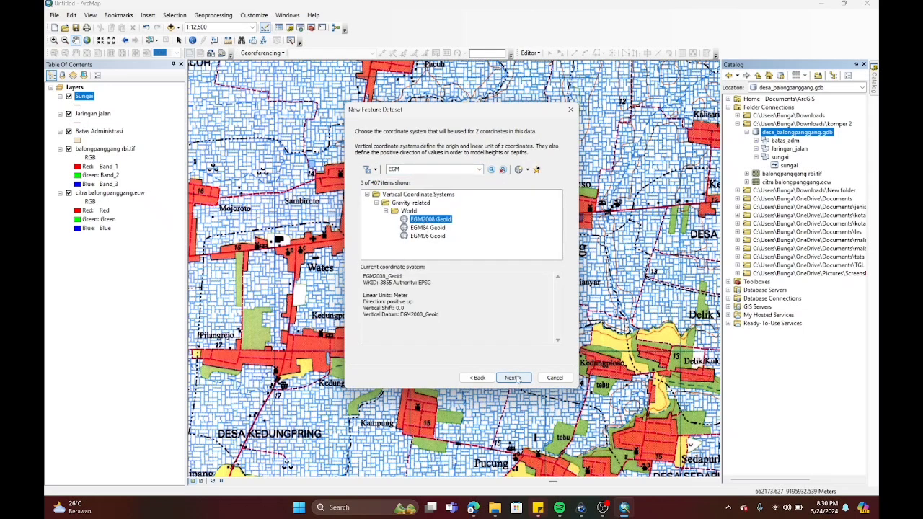
left_click(512, 377)
left_click(513, 378)
Step: Start a new polygon feature class in the Bangunan dataset named bangunan with alias Bangunan, keeping the default storage configuration
right_click(786, 141)
mouse_move(807, 214)
left_click(671, 217)
type("bangunan")
left_click(429, 142)
type("Bangunan")
left_click(447, 177)
left_click(453, 280)
left_click(519, 377)
left_click(519, 378)
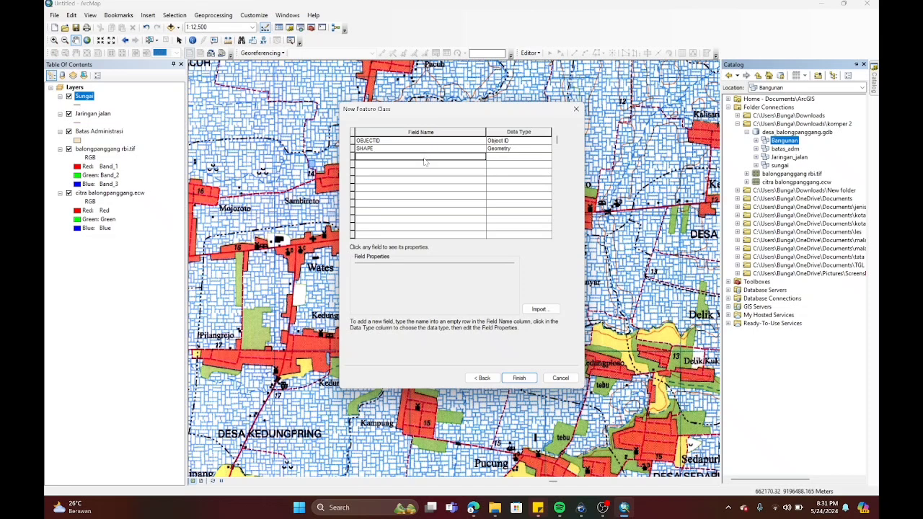
Step: Add a Text field named ALAMAT and finish the bangunan feature class
type("ALAMAT")
key("Tab")
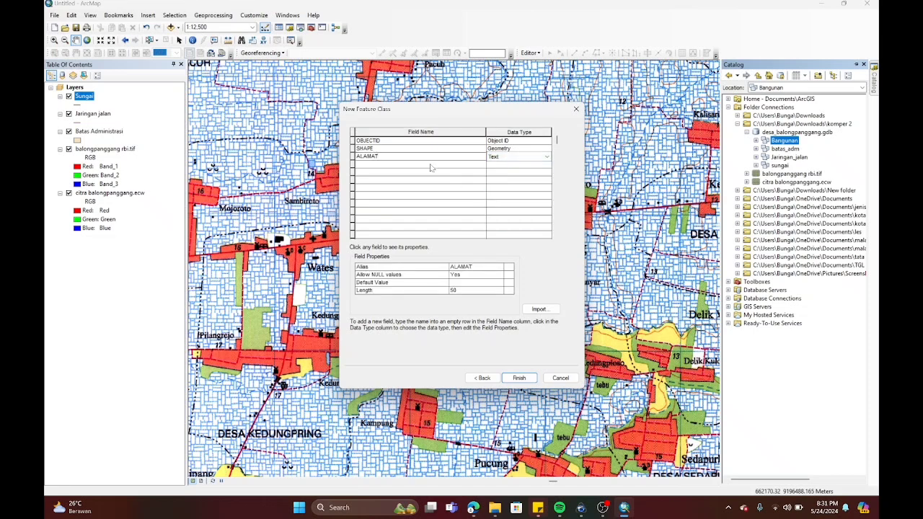
left_click(519, 378)
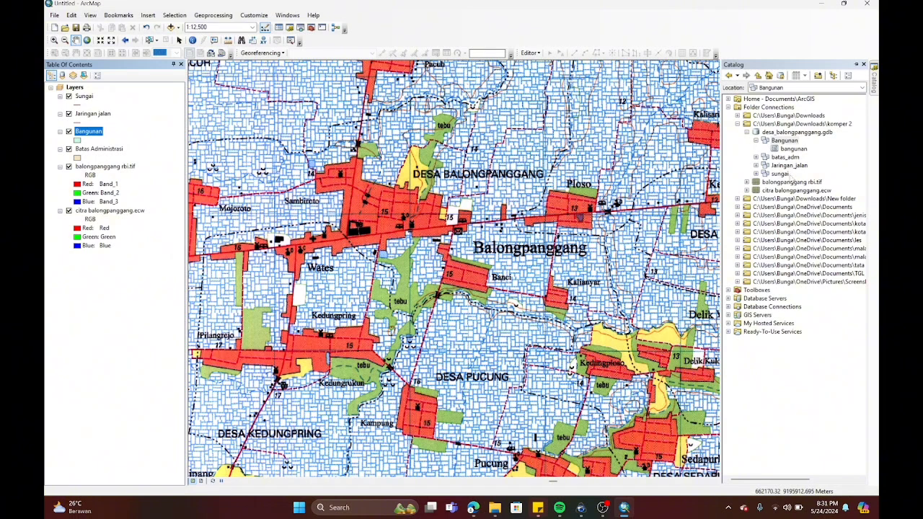
Step: Start an editing session and choose the Batas Administrasi template for creating polygon features
left_click(530, 52)
left_click(548, 63)
mouse_move(874, 85)
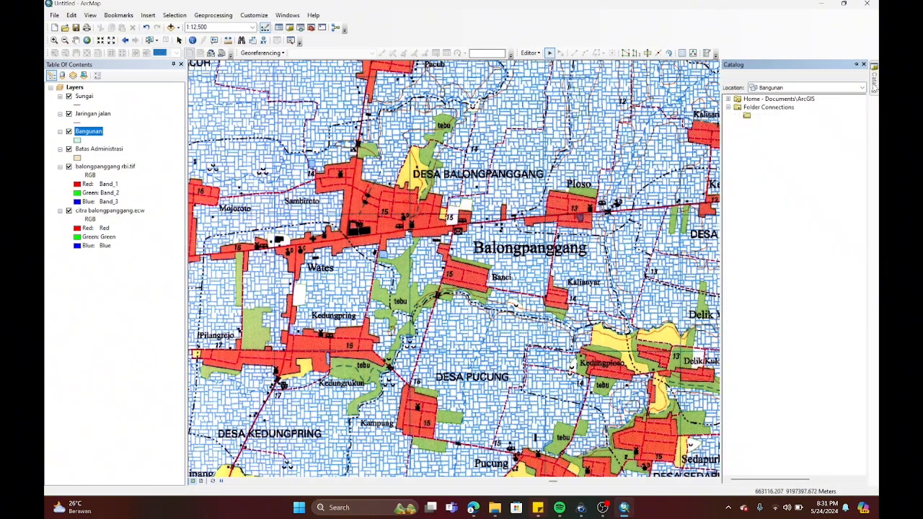
left_click(707, 53)
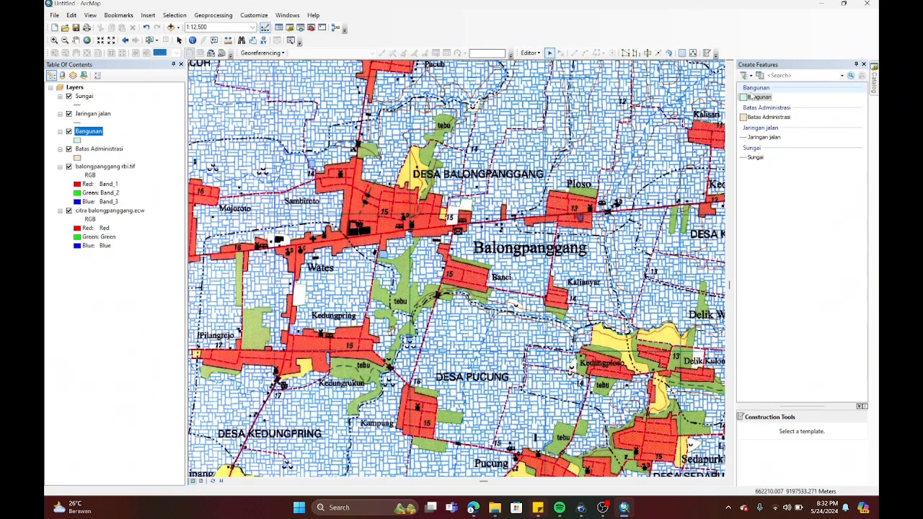
left_click(766, 117)
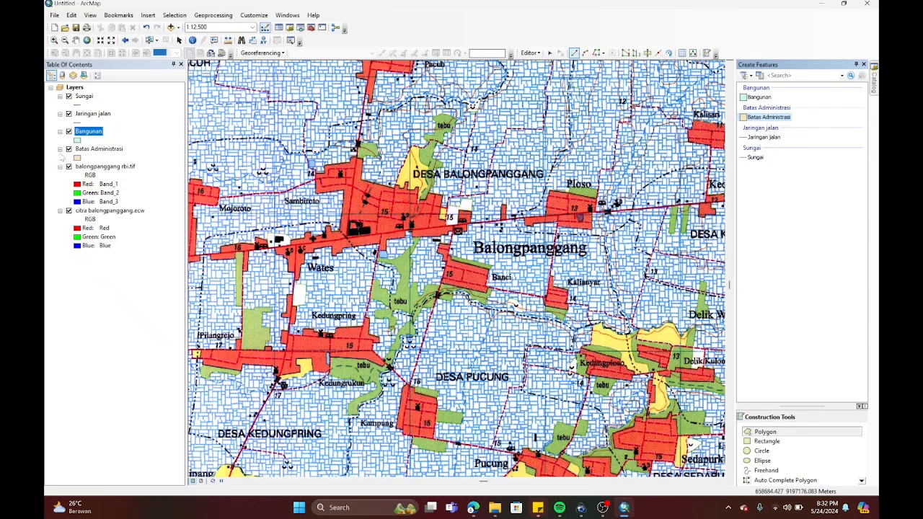
Step: Style the Batas Administrasi layer with no fill colour and a red outline of width 2
left_click(77, 158)
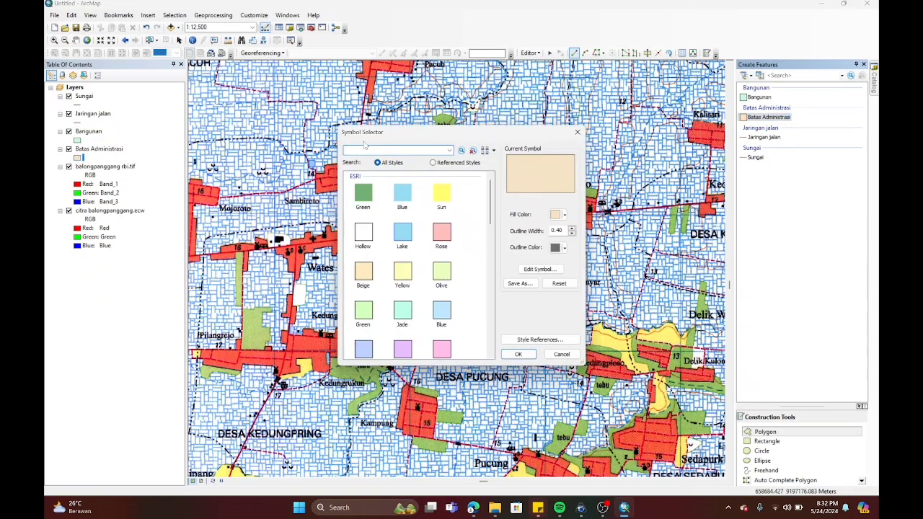
left_click(565, 214)
left_click(572, 230)
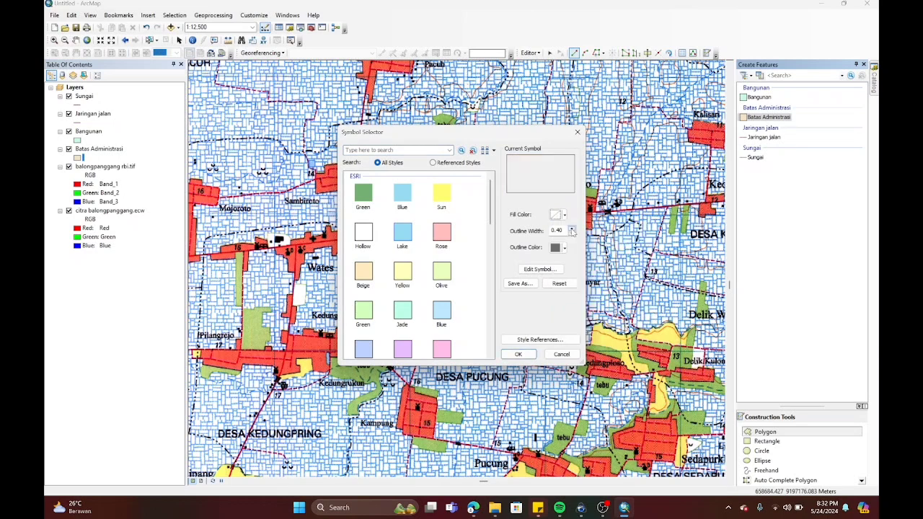
left_click(564, 248)
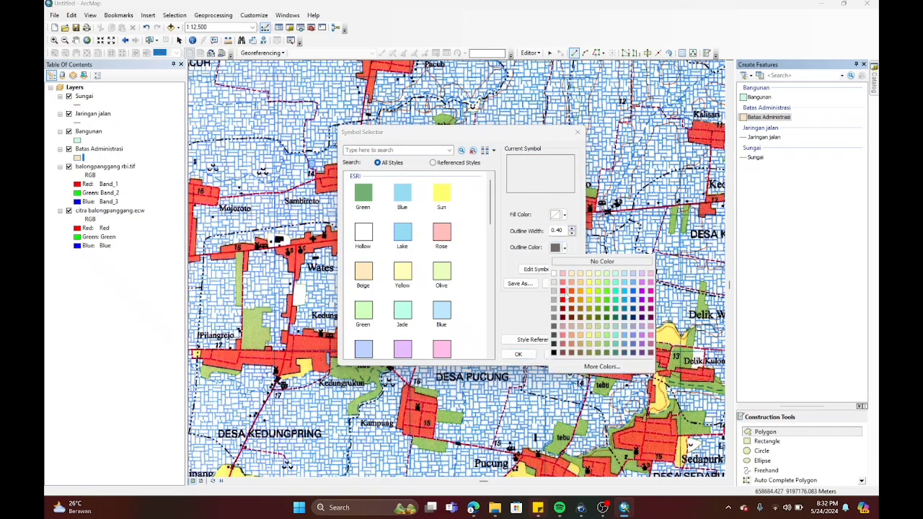
left_click(563, 291)
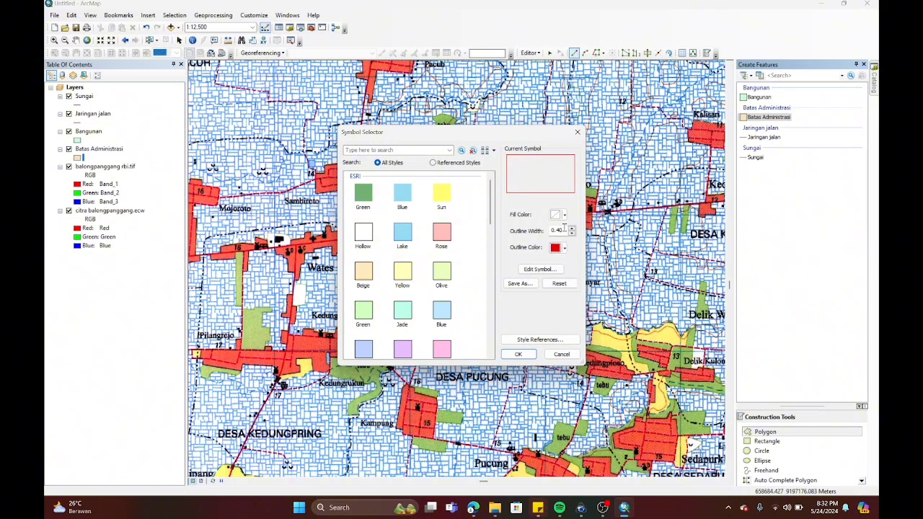
key("BackSpace")
key("BackSpace")
key("BackSpace")
type("2")
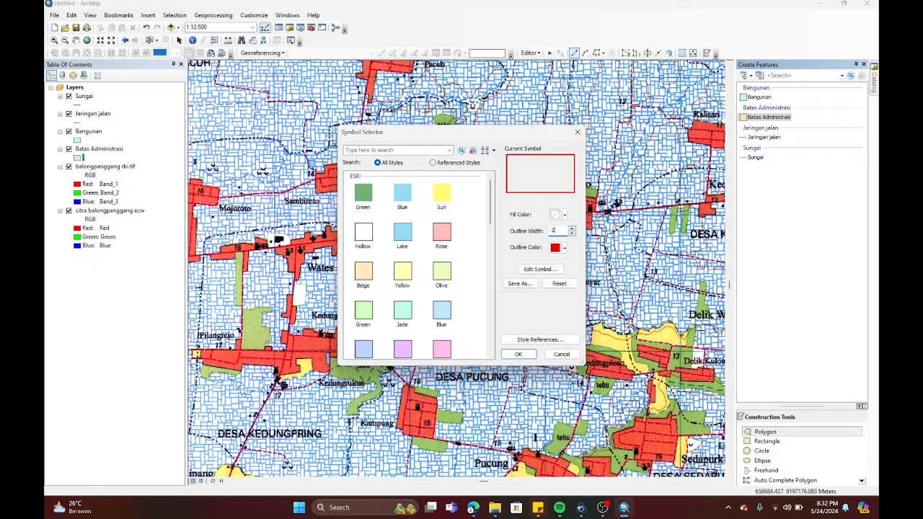
left_click(519, 354)
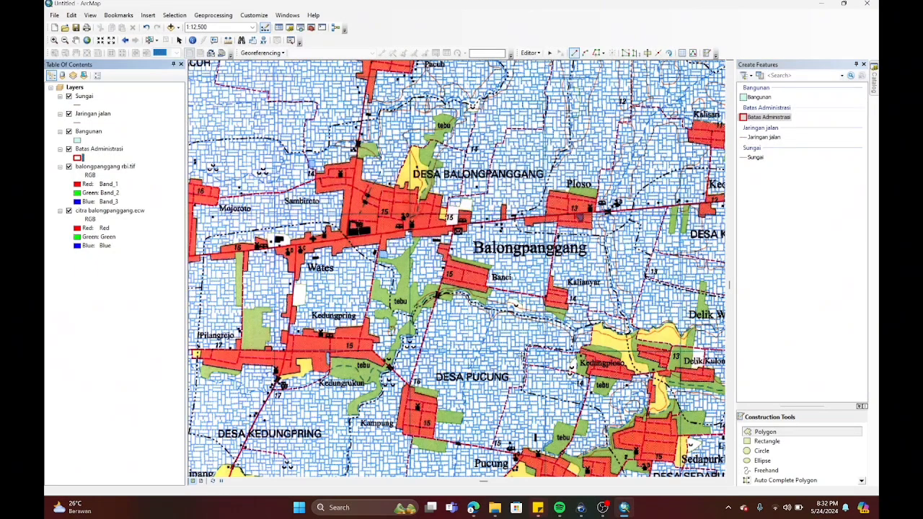
Step: Digitize the Batas Administrasi polygon from the river junction south of Kalianyar, along the river past Banci and around the tebu area towards Wates
scroll(581, 252, "down", 3)
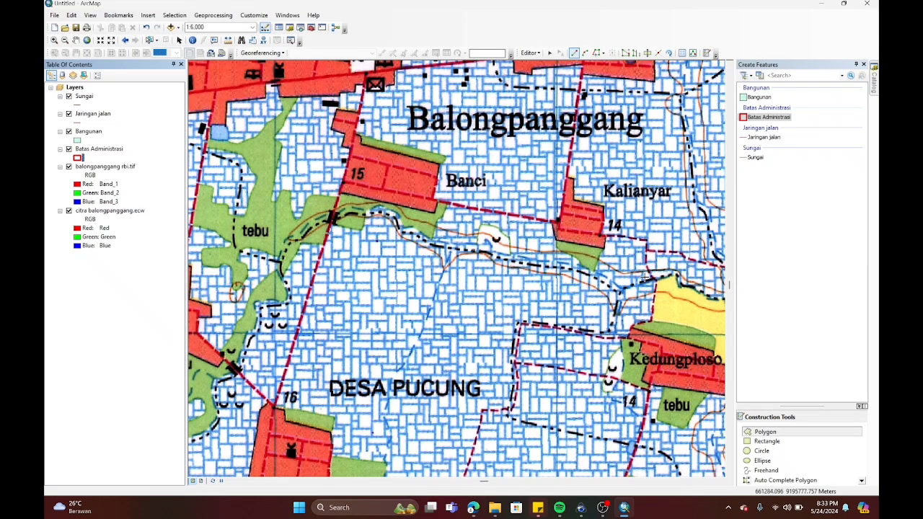
left_click(619, 292)
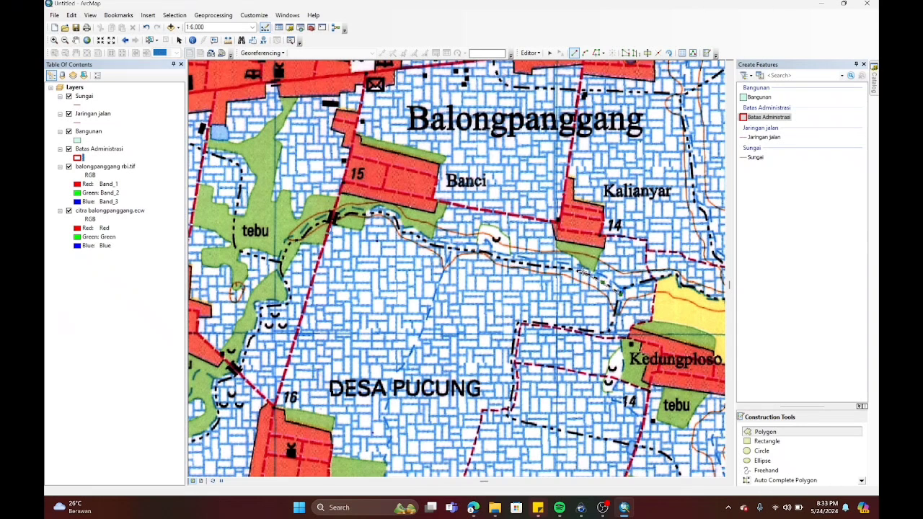
left_click(449, 253)
left_click(392, 220)
left_click(323, 220)
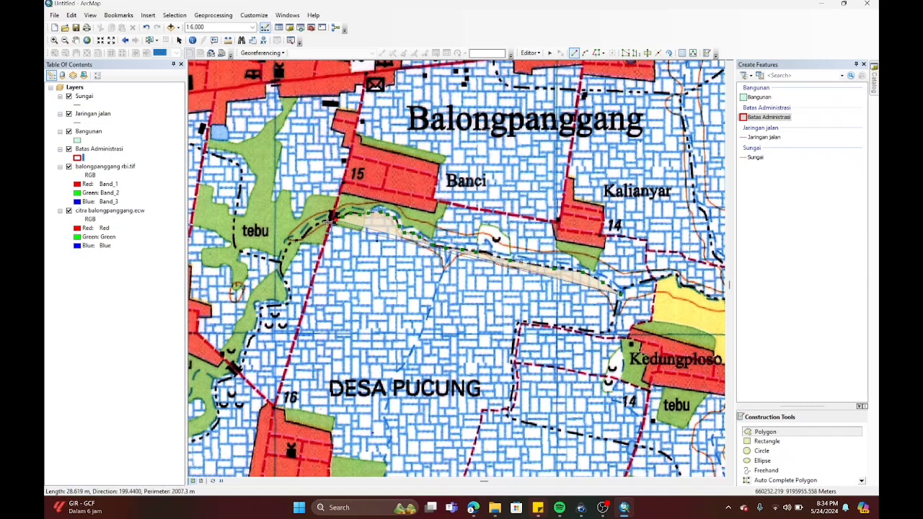
left_click(283, 254)
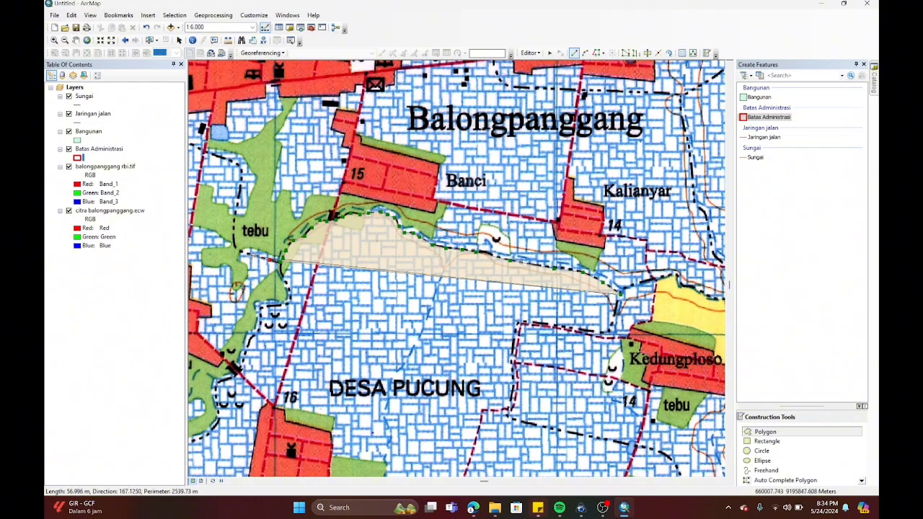
left_click(233, 226)
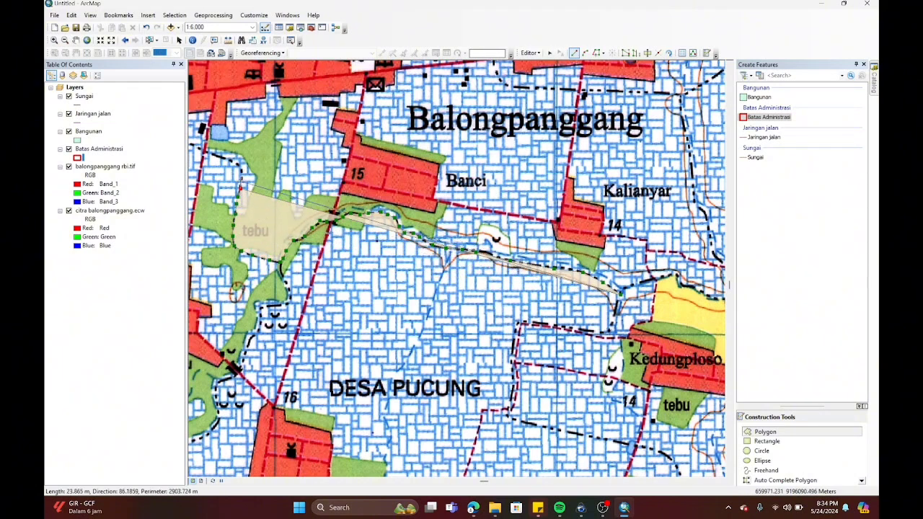
left_click(242, 180)
left_click(242, 166)
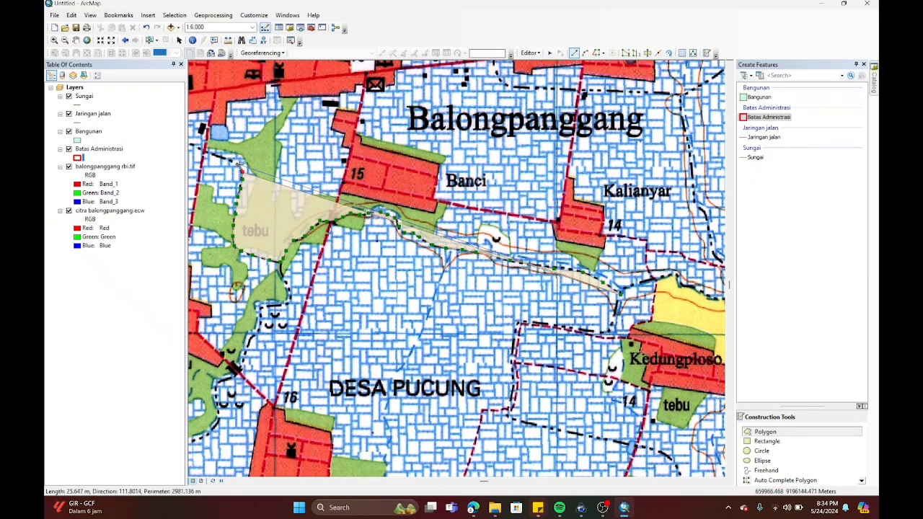
left_click(224, 157)
left_click(203, 151)
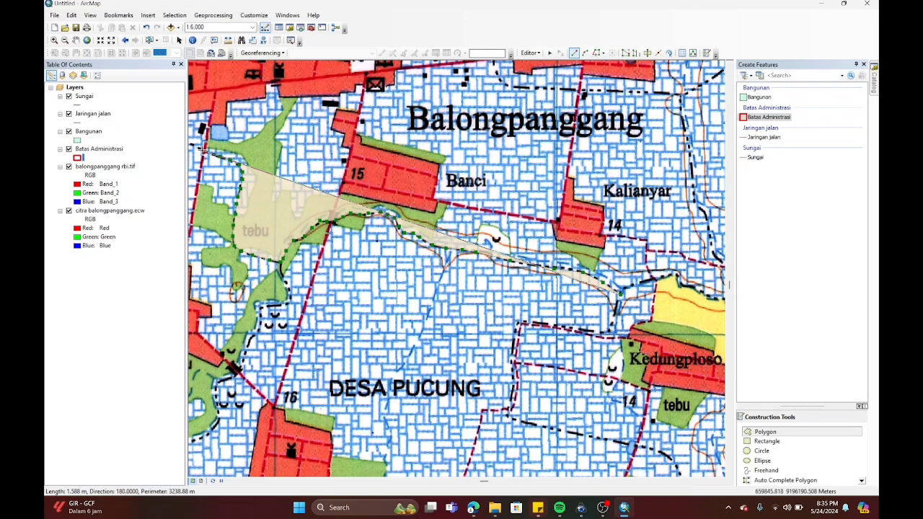
Step: Continue the boundary polygon along the dash-dot line north of Wates, then south across the main road towards Pilangrejo
left_click(76, 39)
left_click_drag(360, 180, 493, 339)
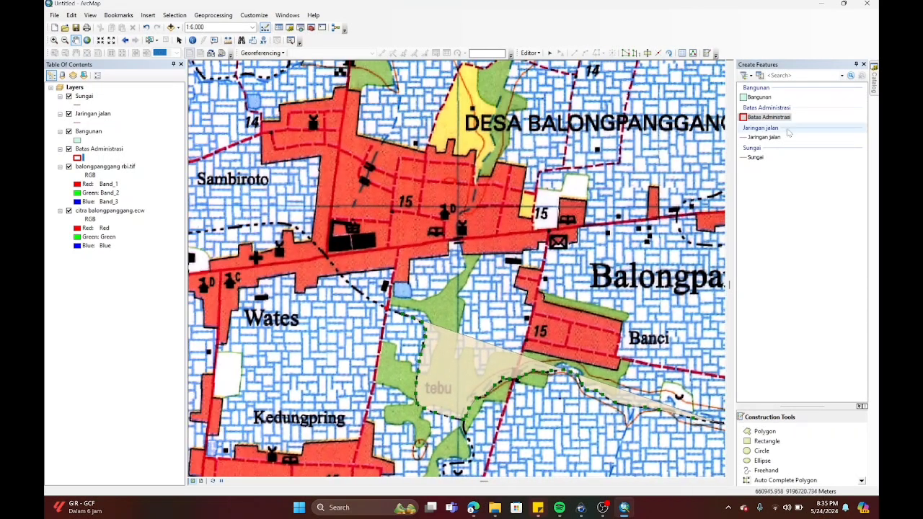
left_click(768, 116)
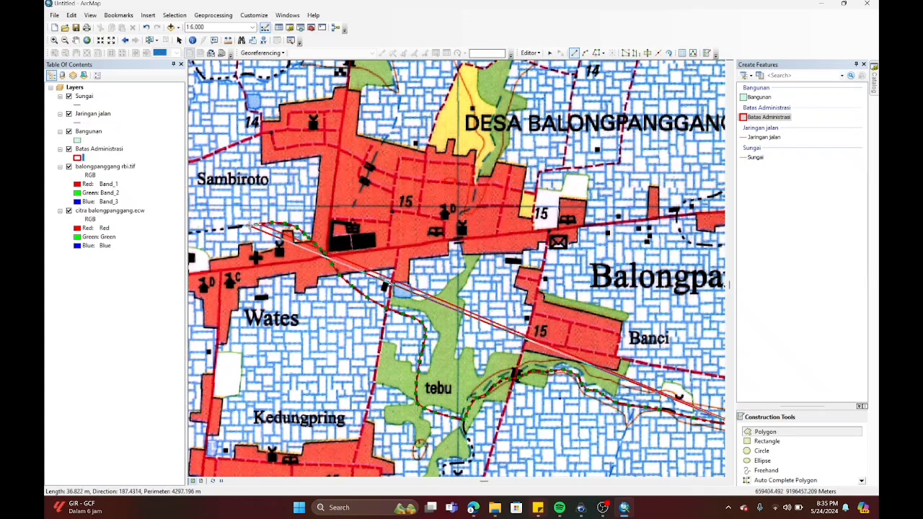
left_click(76, 40)
left_click_drag(216, 216, 363, 198)
left_click(743, 117)
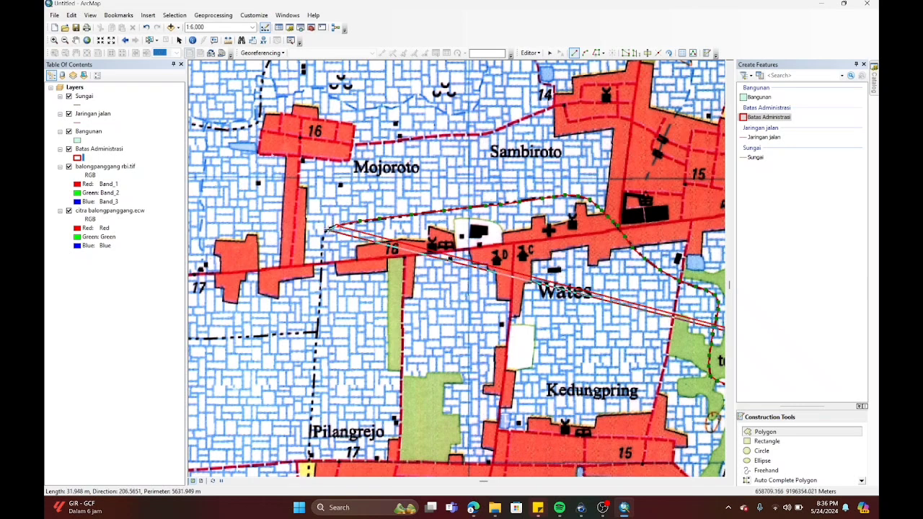
left_click(318, 317)
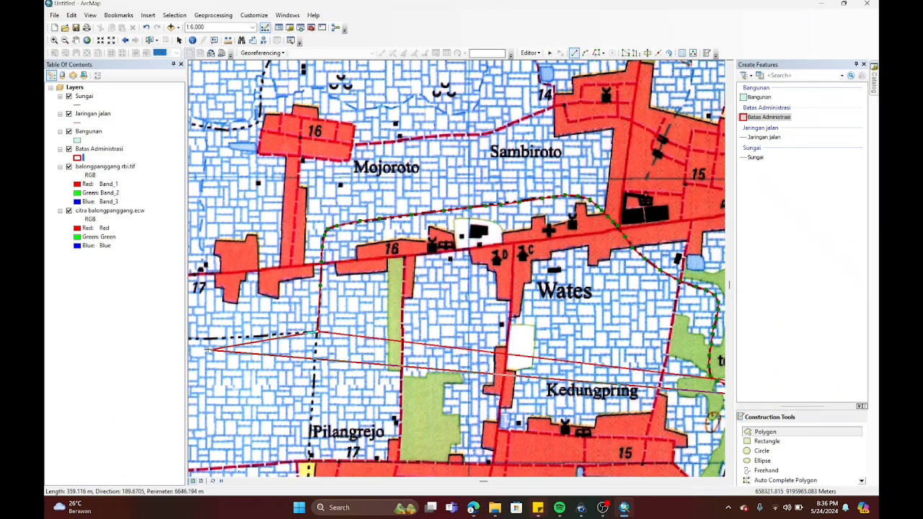
Step: Trace the remaining village boundary around the west and north of Mojoroto and finish the polygon at its starting river junction
mouse_move(243, 179)
left_mouse_down()
mouse_move(481, 189)
mouse_move(420, 242)
left_mouse_up()
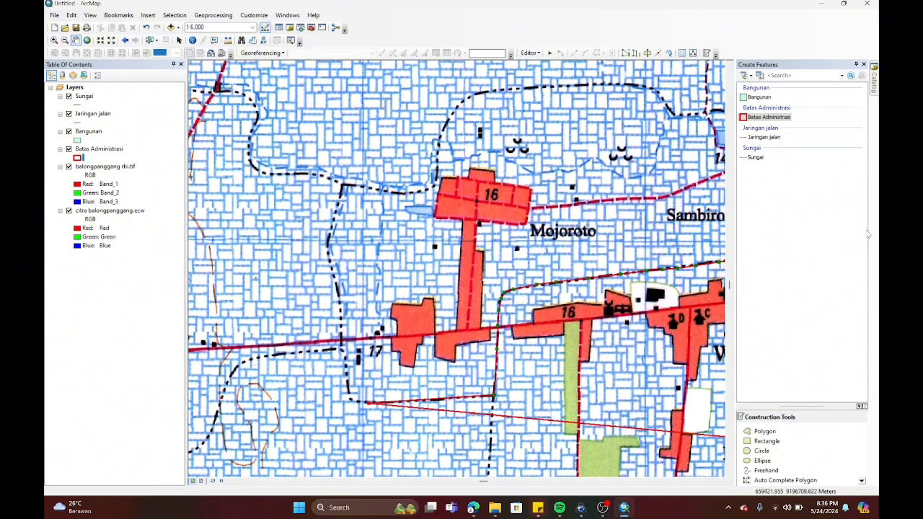
left_click(765, 431)
left_click(348, 370)
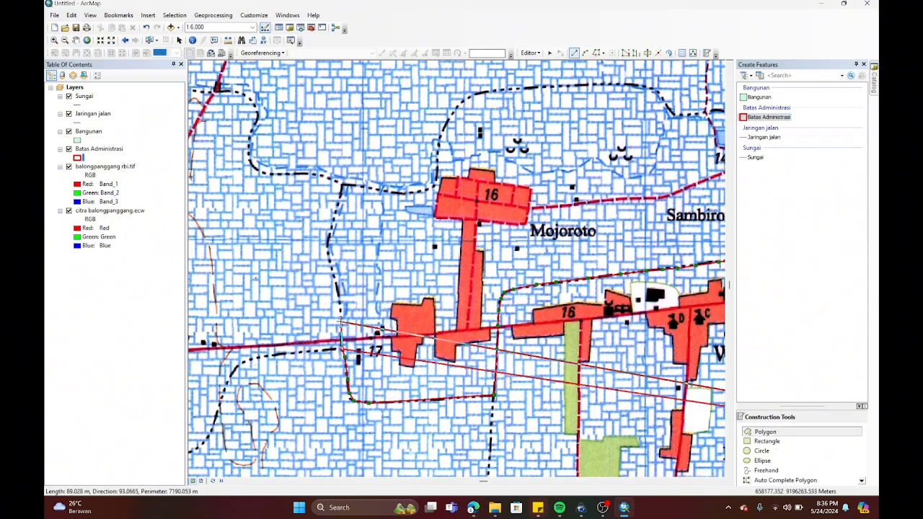
left_click(336, 206)
left_click(342, 185)
left_click(383, 191)
left_click(411, 193)
left_click(420, 192)
left_click(427, 189)
left_click(436, 179)
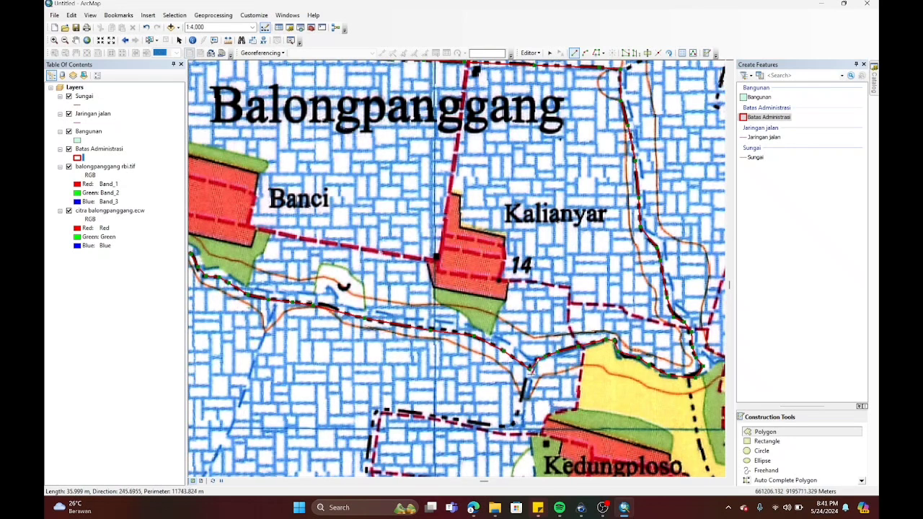
double_click(533, 365)
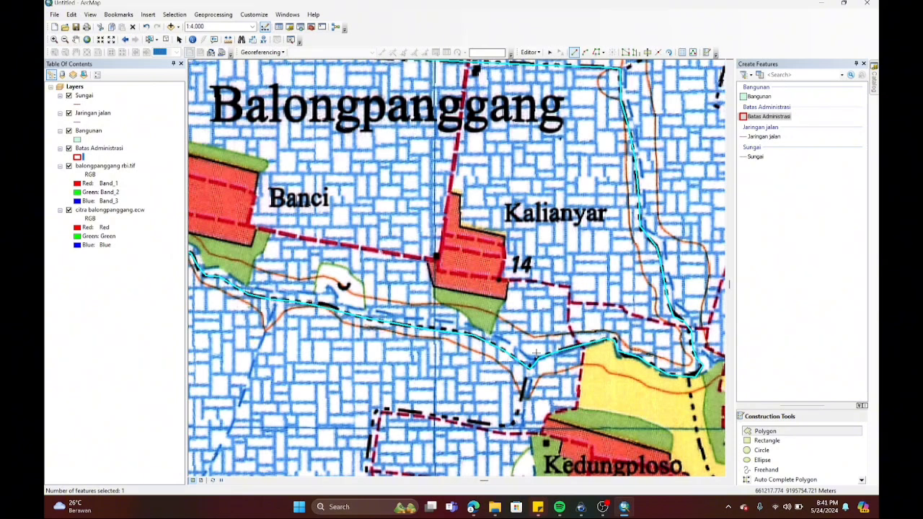
Step: Examine the finished boundary polygon against the base map, from the southern river edge across to Mojoroto
scroll(560, 228, "down", 3)
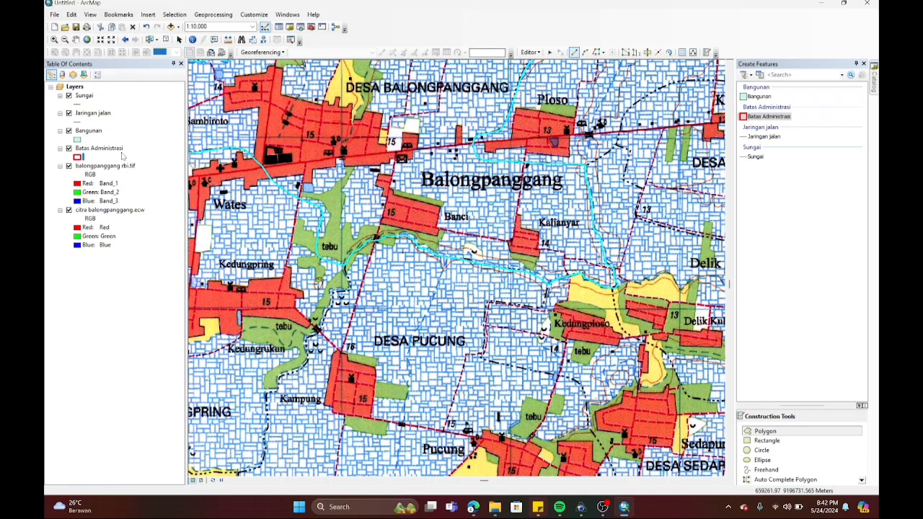
key("alt+h")
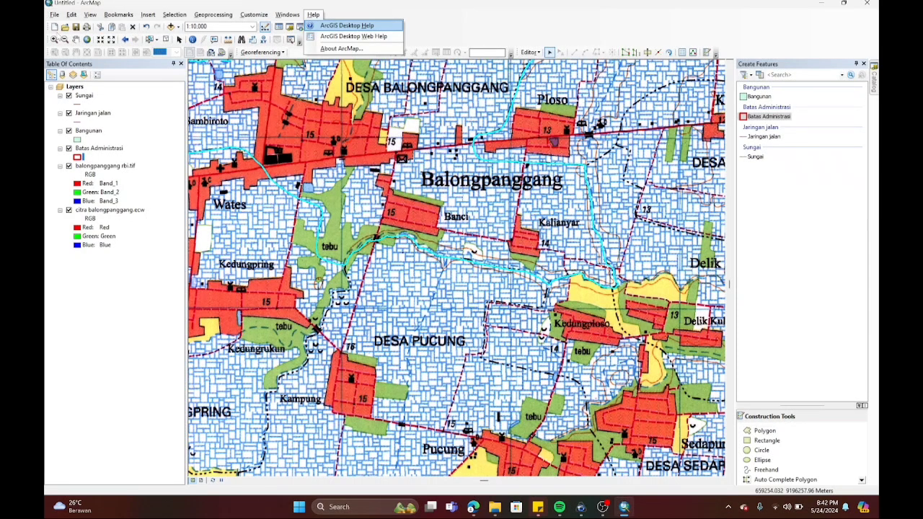
key("alt+g")
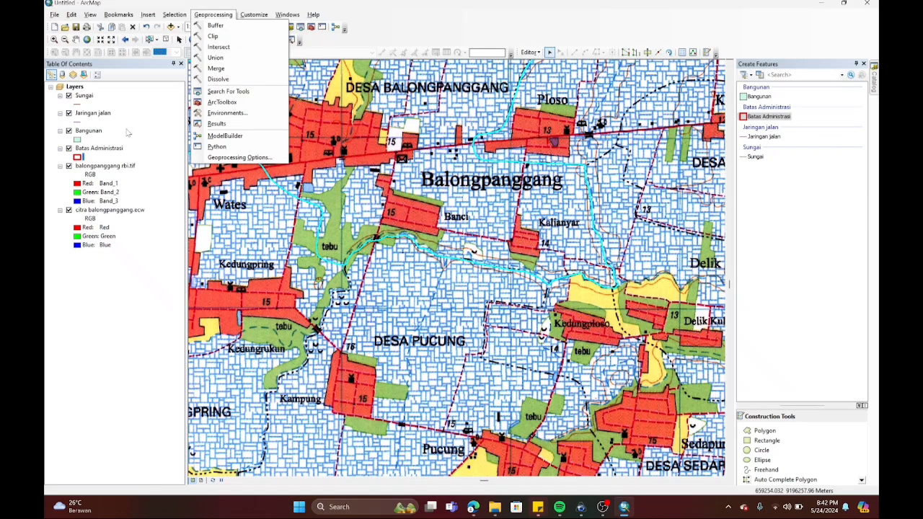
key("alt+v")
left_click(75, 40)
left_click(75, 40)
left_click_drag(444, 170, 472, 353)
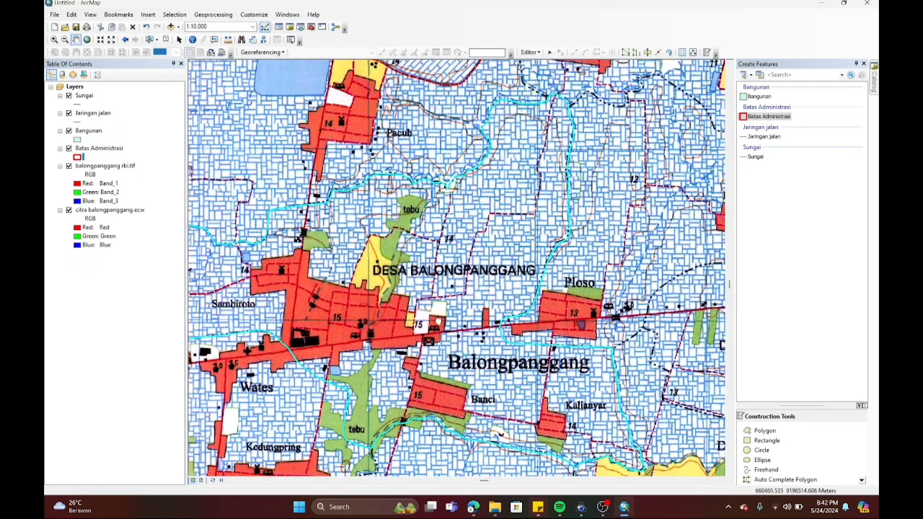
left_click_drag(438, 322, 475, 317)
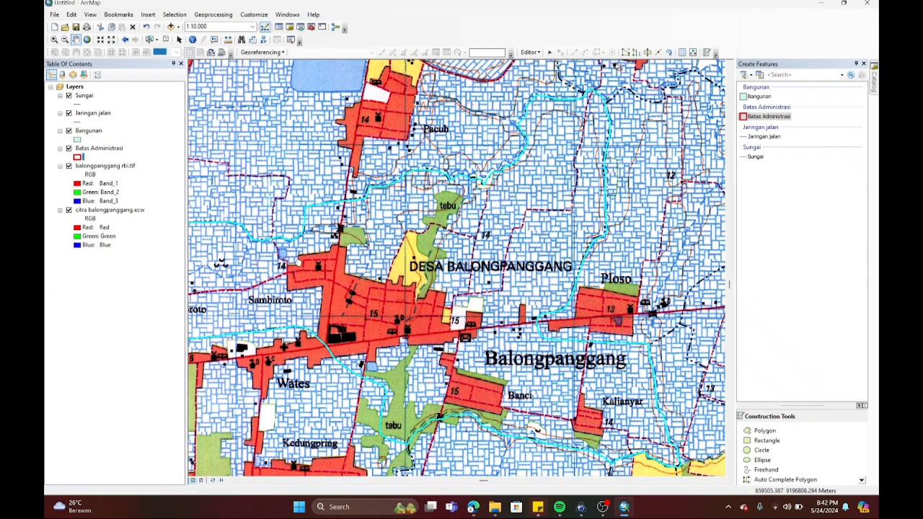
left_click_drag(295, 260, 447, 231)
left_click_drag(375, 238, 403, 216)
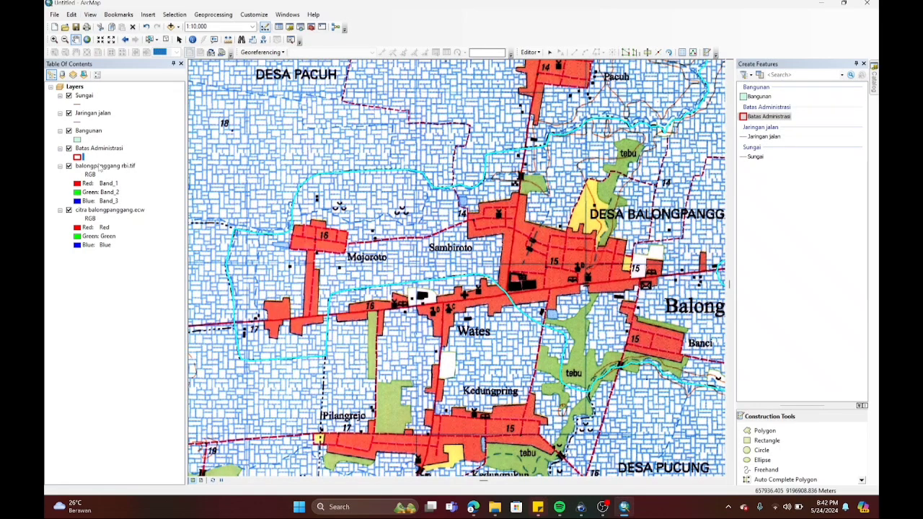
Step: Remove the balongpanggang rbi.tif base map and the citra balongpanggang 2.ecw imagery from the map
left_click(100, 167)
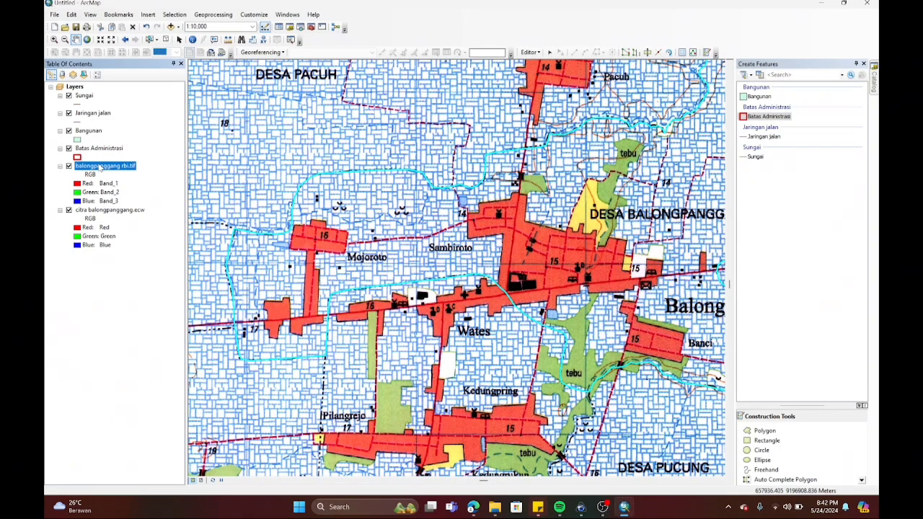
right_click(99, 166)
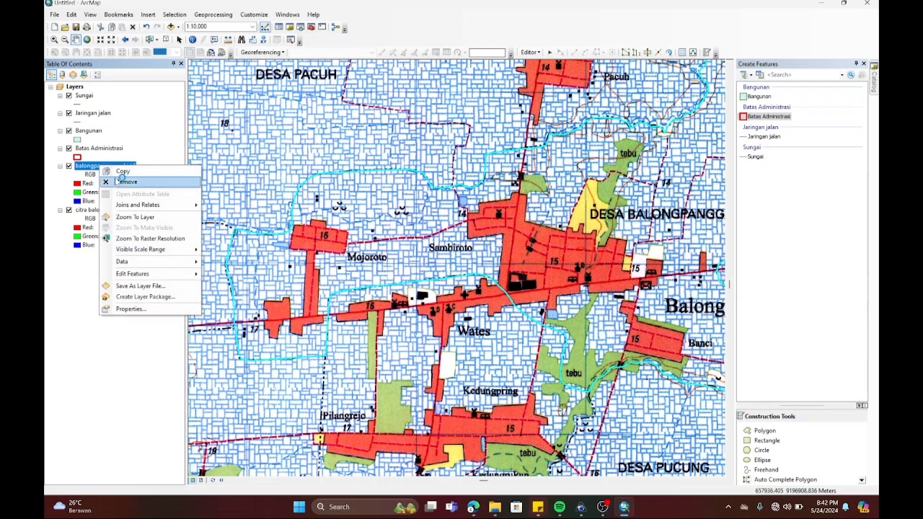
left_click(123, 181)
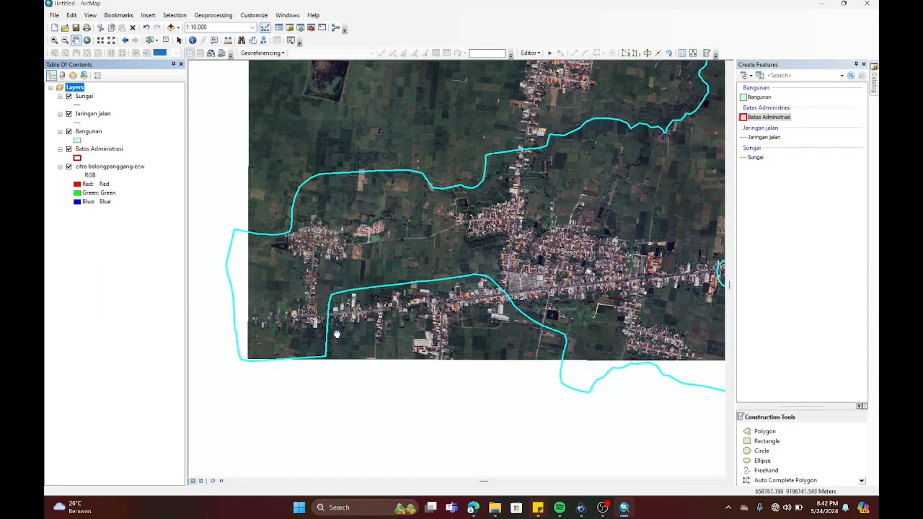
right_click(135, 167)
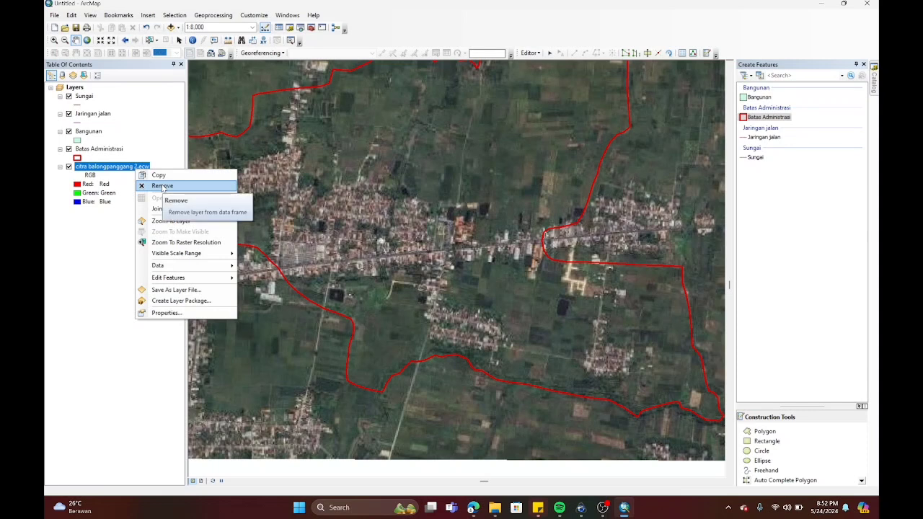
left_click(162, 187)
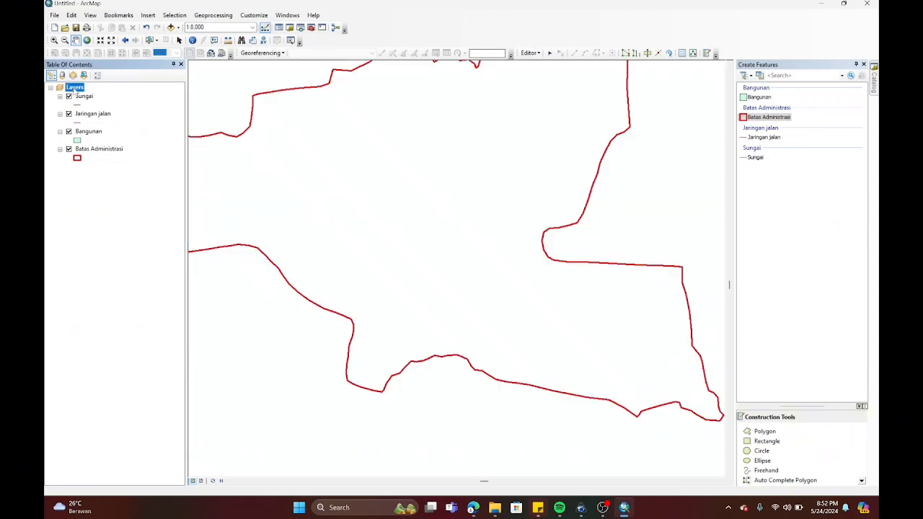
Step: Add the citra baloongpanggang 3.ecw imagery to the map and check its coverage of the whole administrative boundary
scroll(392, 263, "up", 3)
scroll(394, 263, "up", 2)
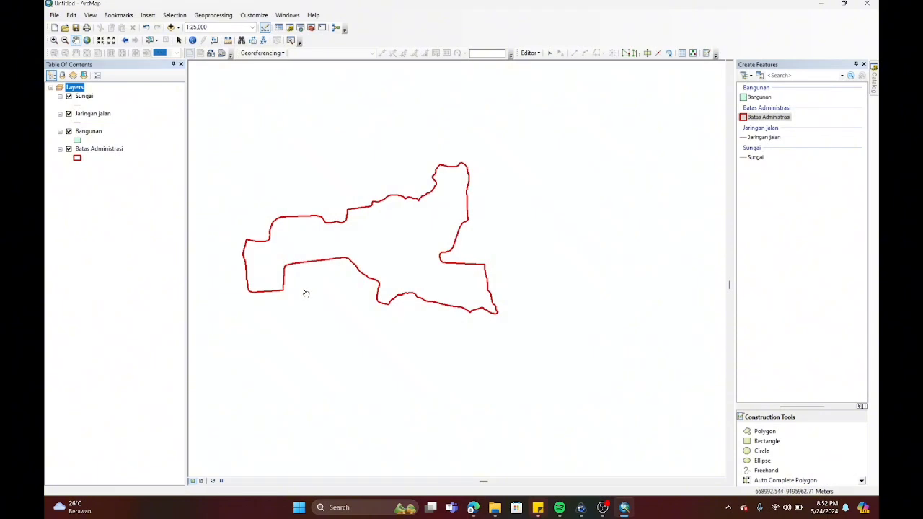
right_click(79, 92)
left_click(99, 98)
left_click(407, 234)
left_click(558, 298)
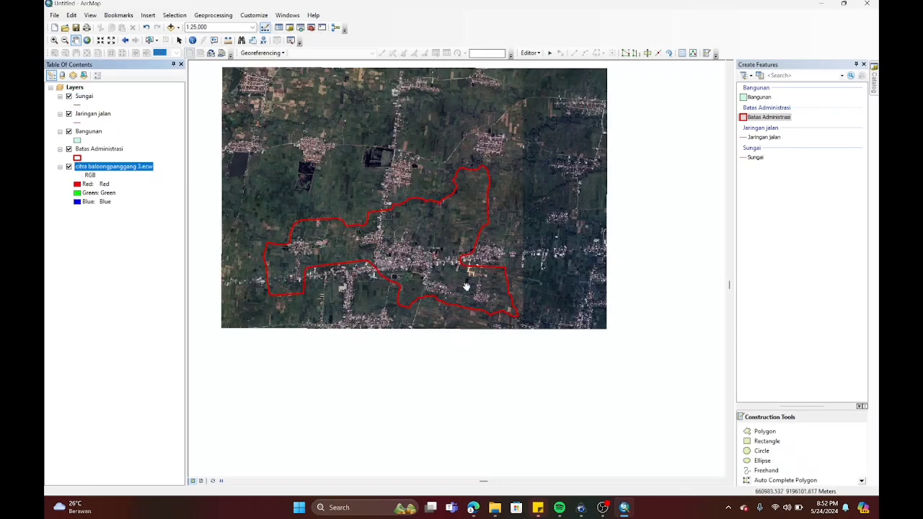
scroll(423, 264, "down", 2)
scroll(419, 268, "up", 2)
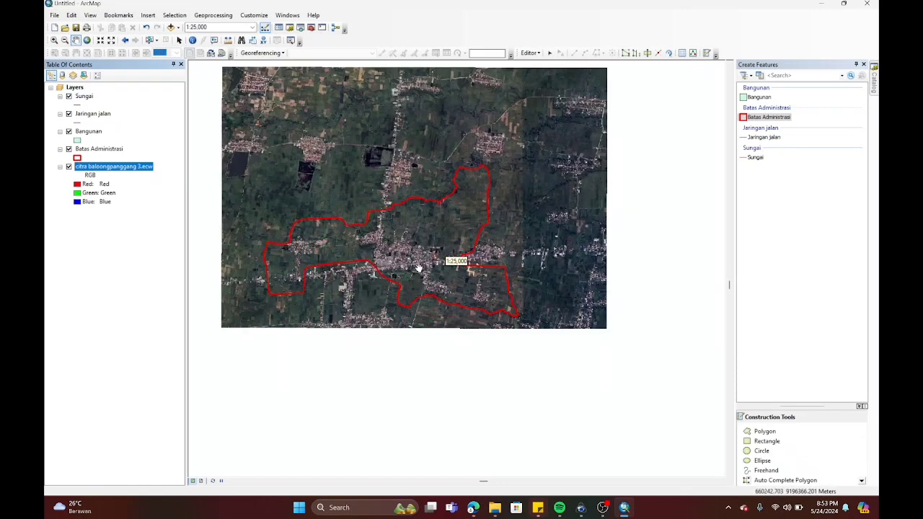
Step: Fill in the NAMA attribute of the Batas Administrasi polygon with the village name, Balongpanggang
scroll(418, 268, "up", 1)
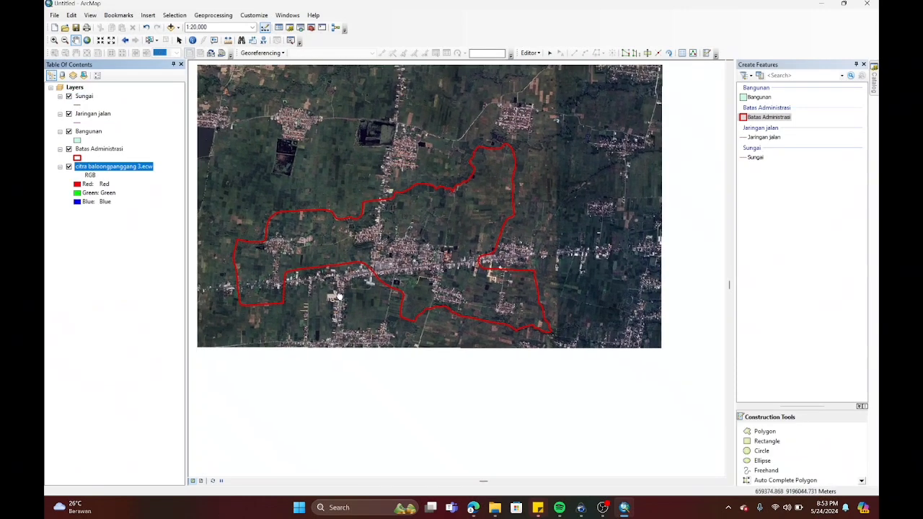
right_click(96, 149)
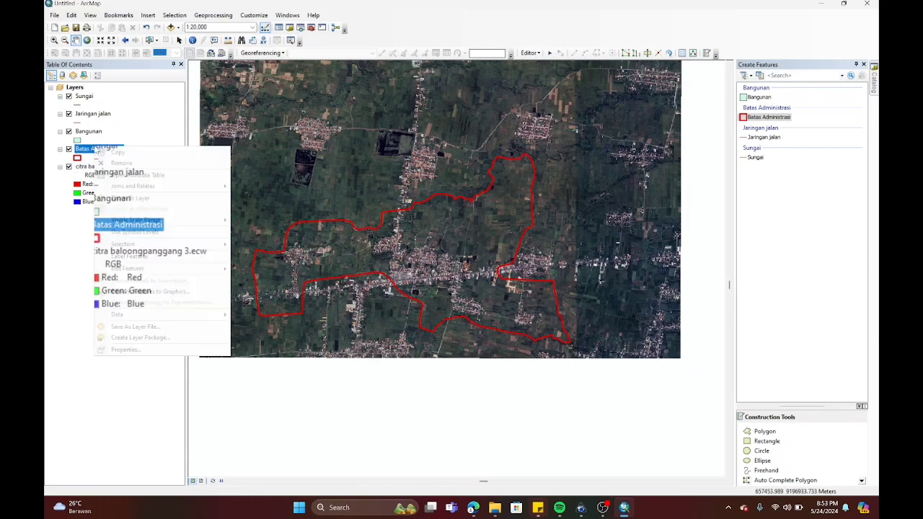
left_click(145, 178)
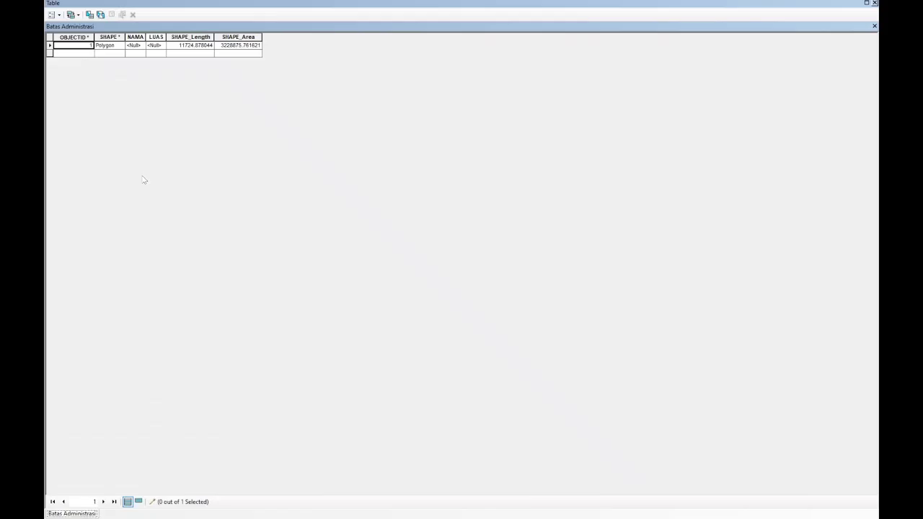
left_click(140, 44)
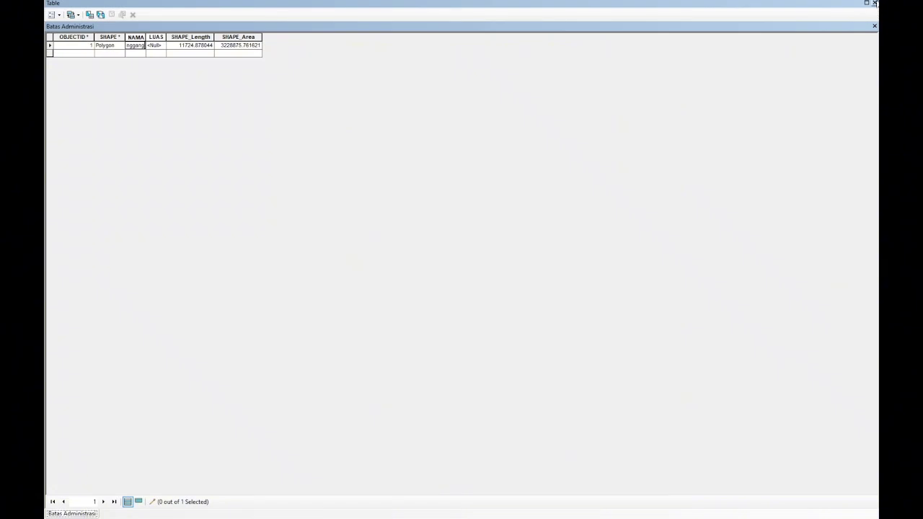
left_click(874, 3)
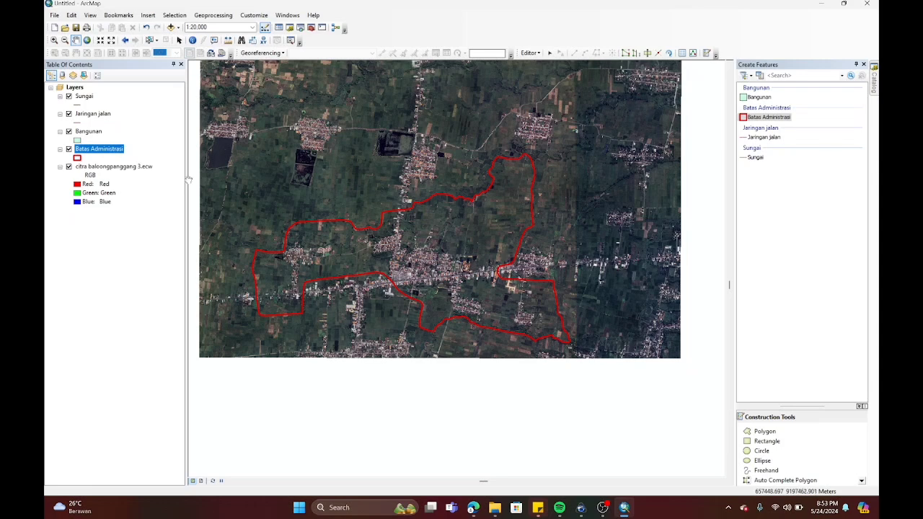
Step: Digitize a Jaringan jalan line along the main road, heading west from where the eastern village boundary crosses it
scroll(428, 250, "up", 2)
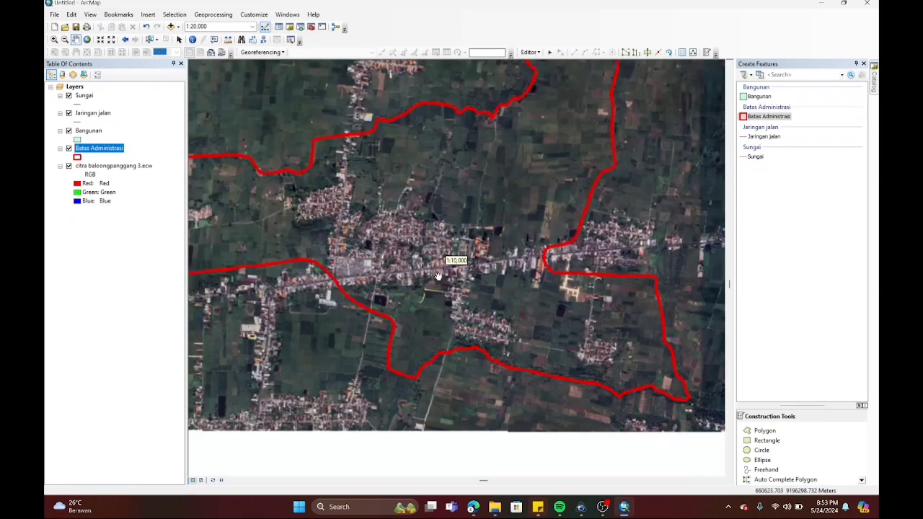
scroll(429, 250, "up", 2)
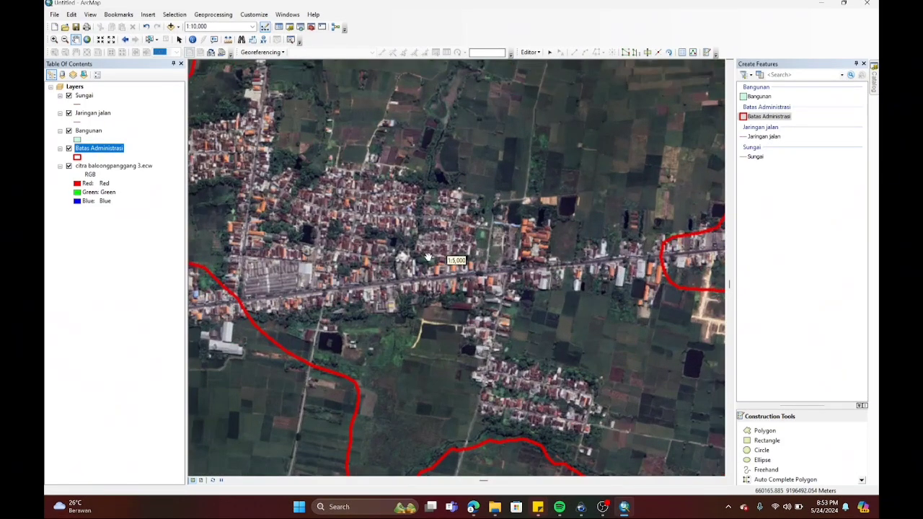
left_click(764, 136)
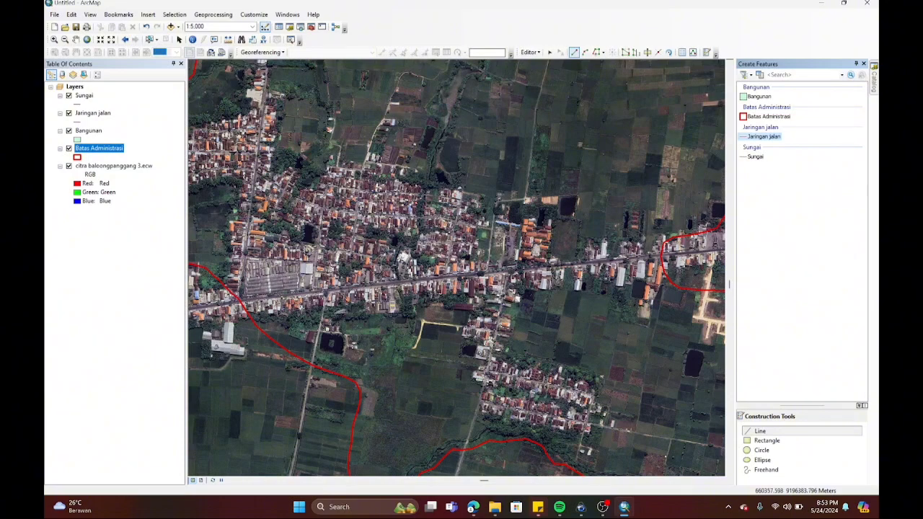
scroll(482, 282, "up", 3)
scroll(499, 294, "up", 2)
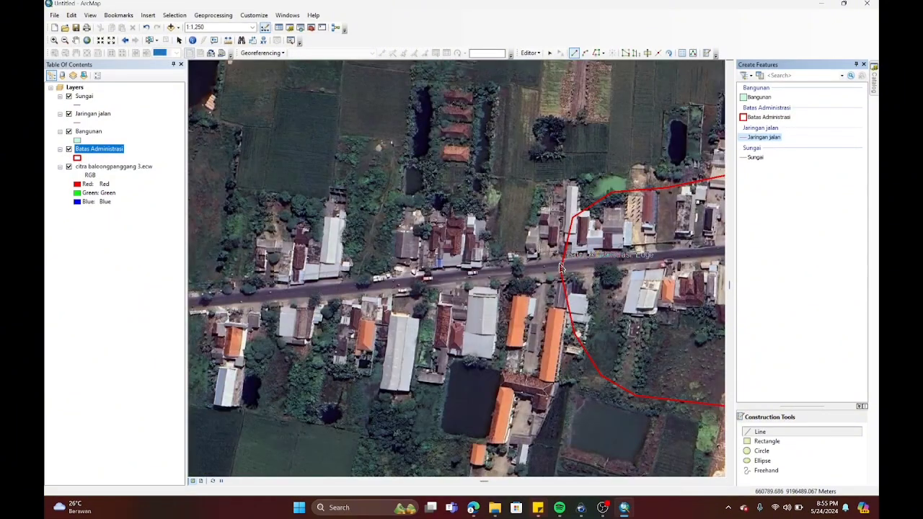
left_click(561, 267)
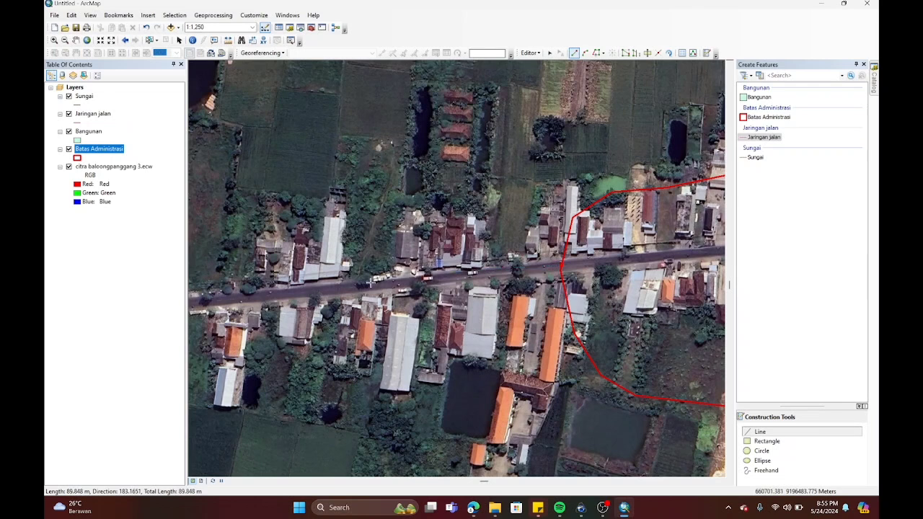
double_click(192, 302)
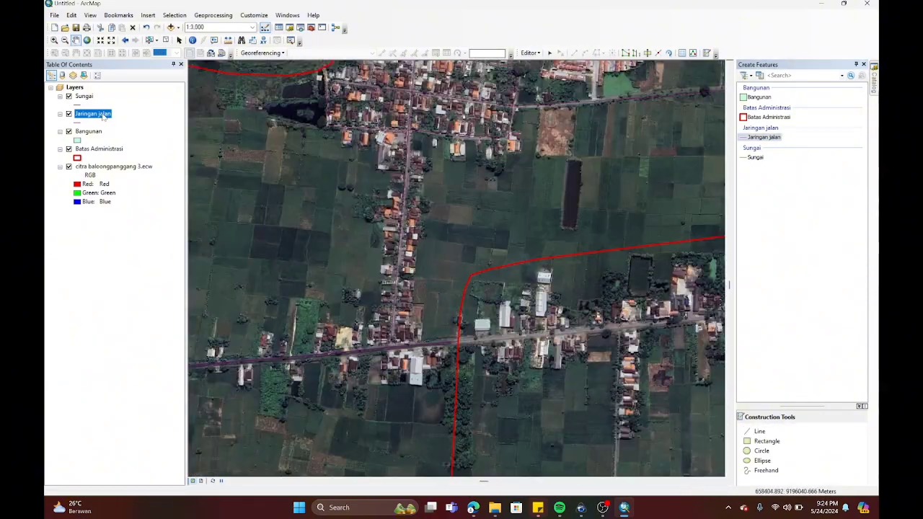
Step: Select Jaringan jalan records 4 to 38, which lack a road class, and calculate their KELAS field as "lingkungan"
right_click(103, 118)
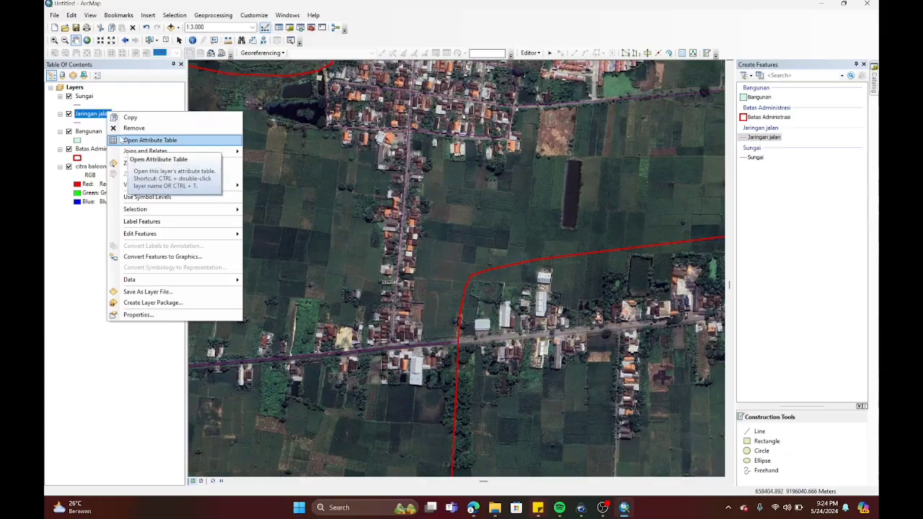
left_click(127, 140)
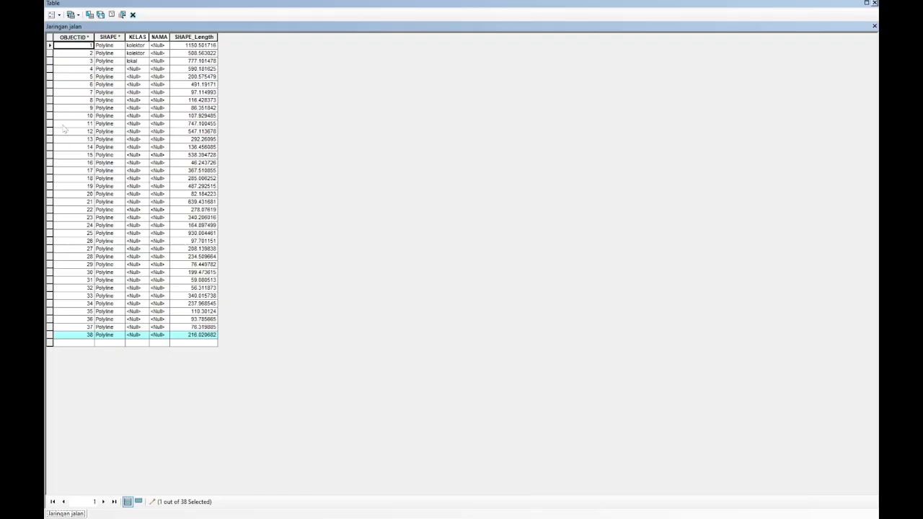
left_click_drag(49, 71, 115, 336)
left_click(136, 503)
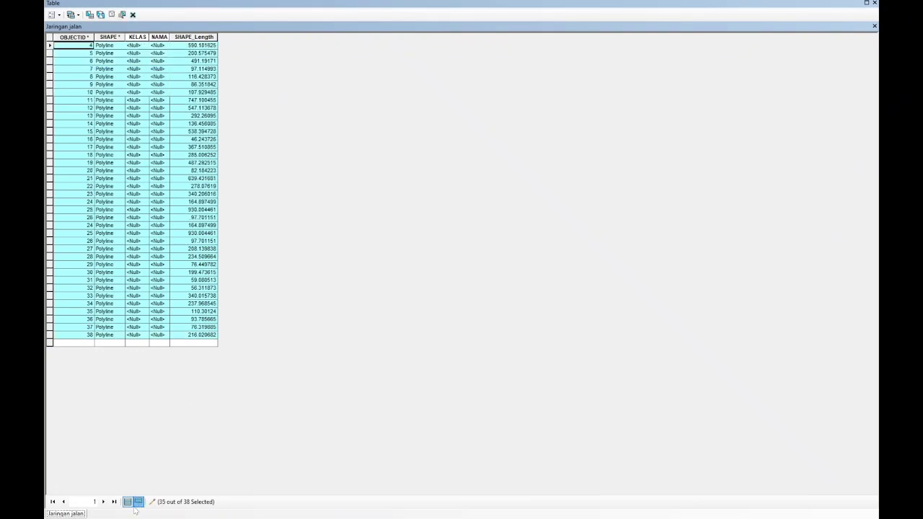
right_click(131, 36)
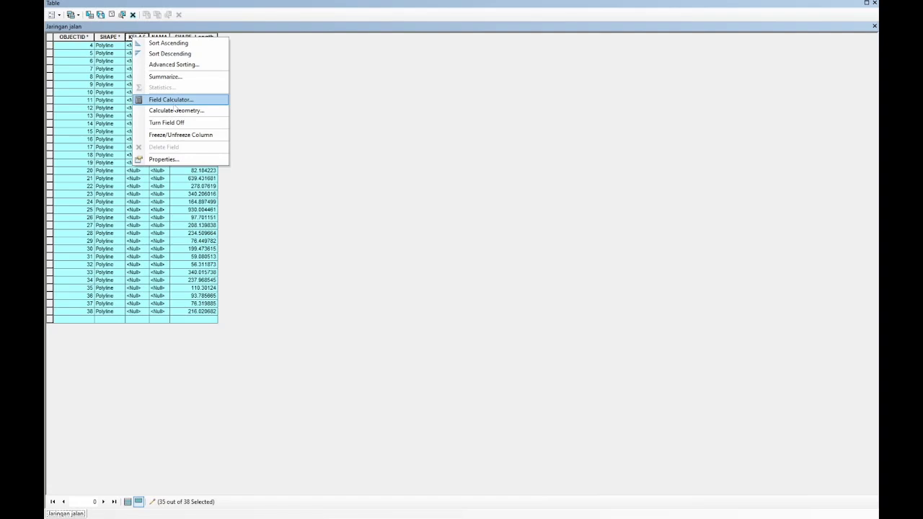
left_click(173, 100)
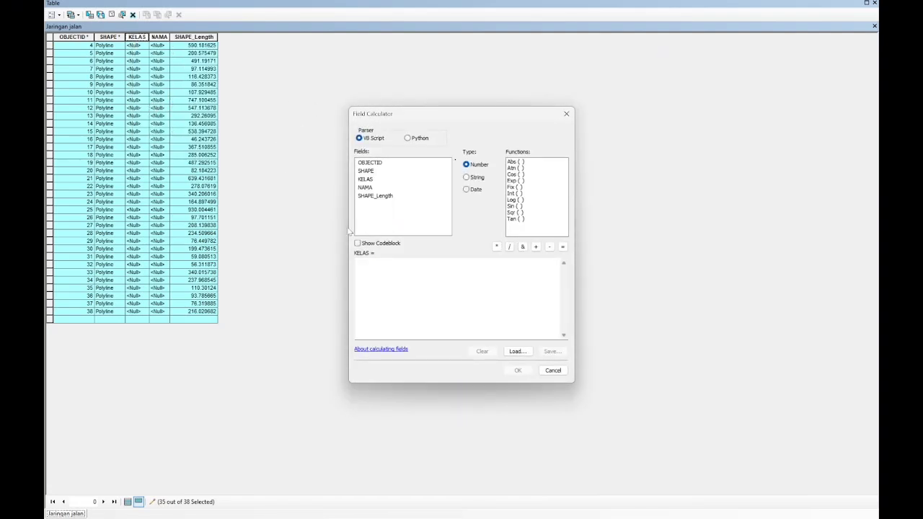
left_click(374, 272)
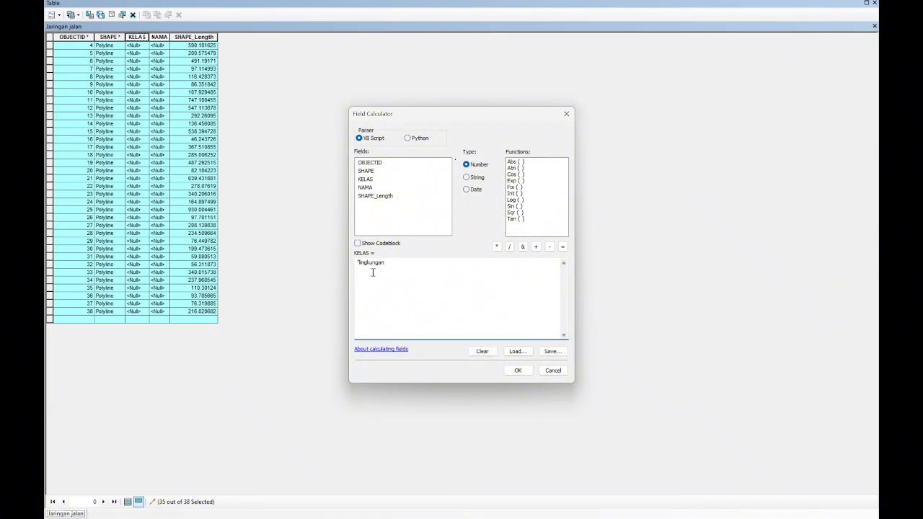
left_click(517, 371)
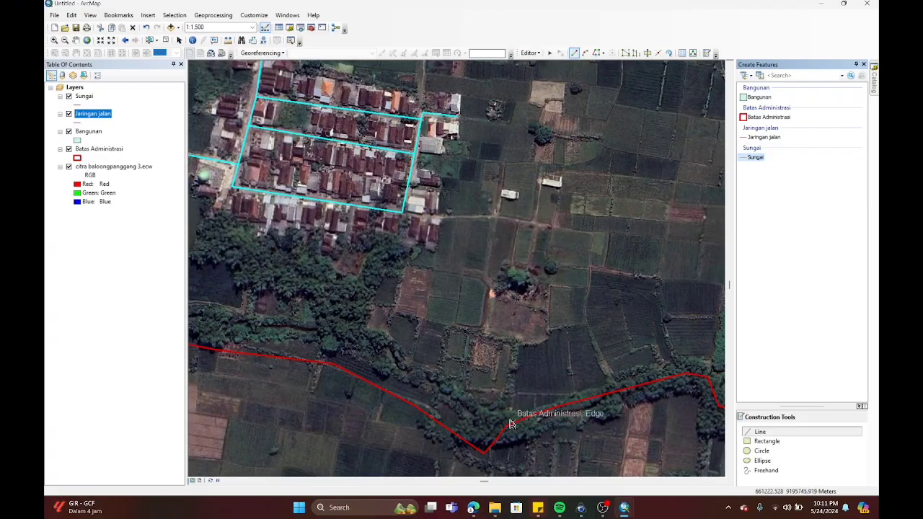
Step: Trace a Sungai line westward along the tree-lined river south of the housing blocks, starting on the southern village boundary
left_click(522, 419)
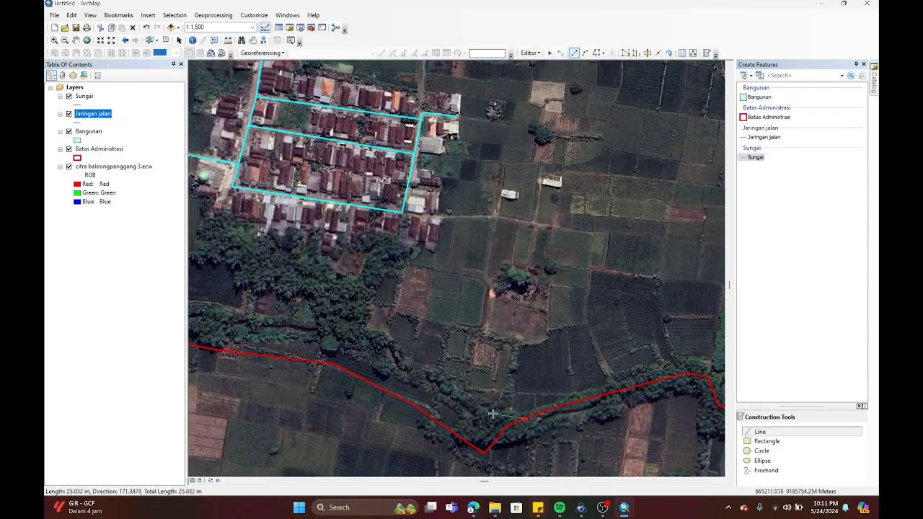
left_click(484, 423)
left_click(427, 387)
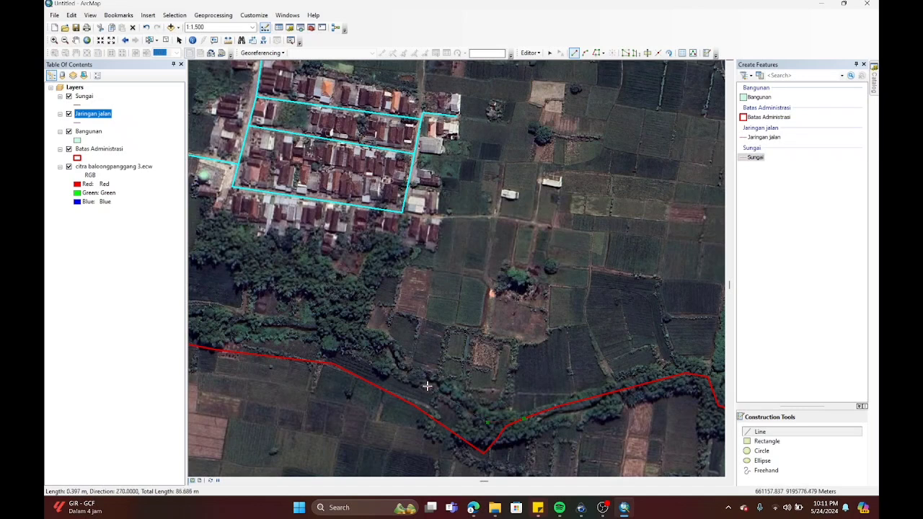
left_click(372, 354)
left_click(318, 331)
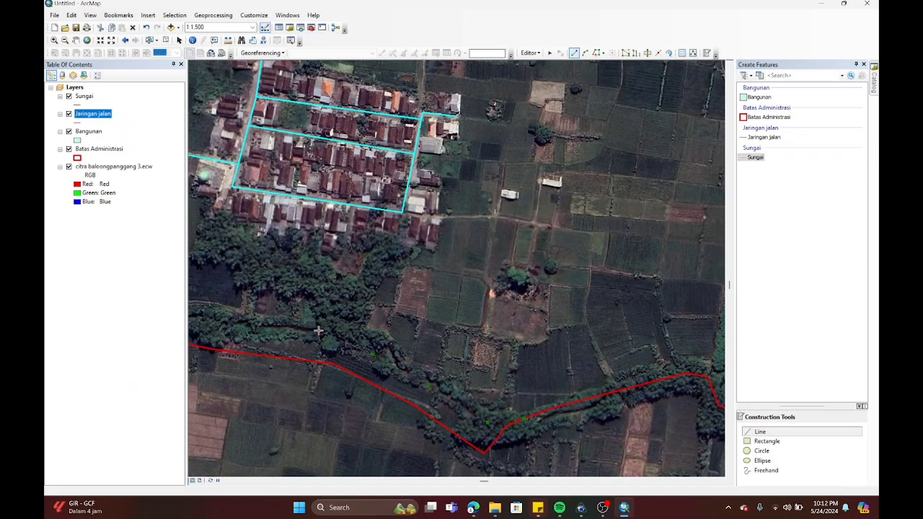
left_click(266, 326)
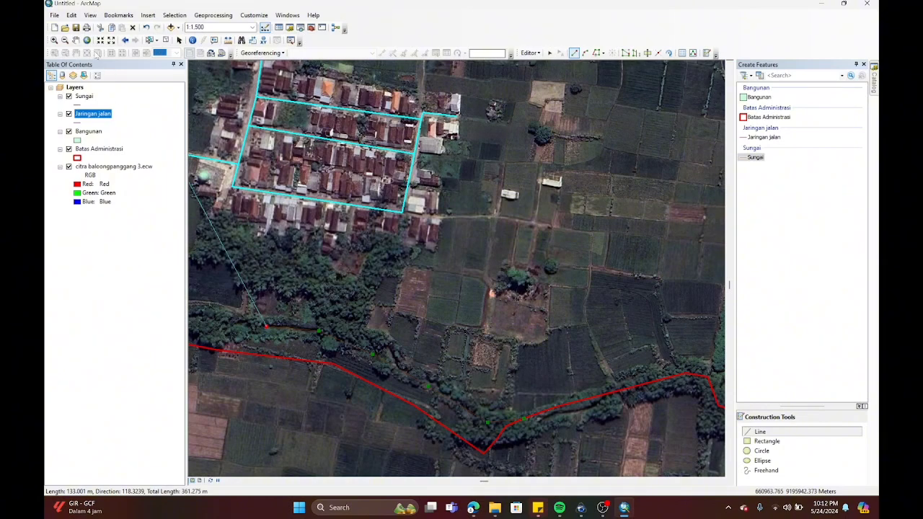
left_click_drag(208, 264, 507, 300)
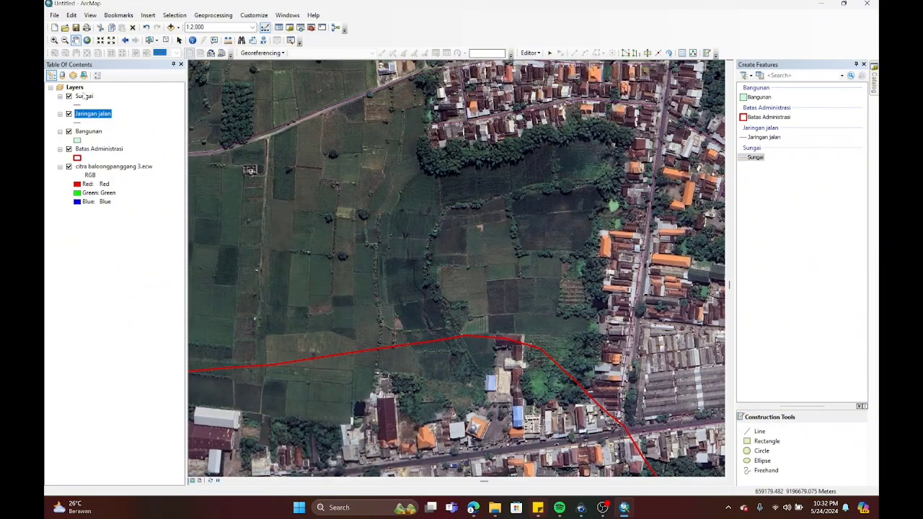
Step: Calculate the KELAS column of all Sungai records as "bengawan solo" with the Field Calculator
right_click(84, 97)
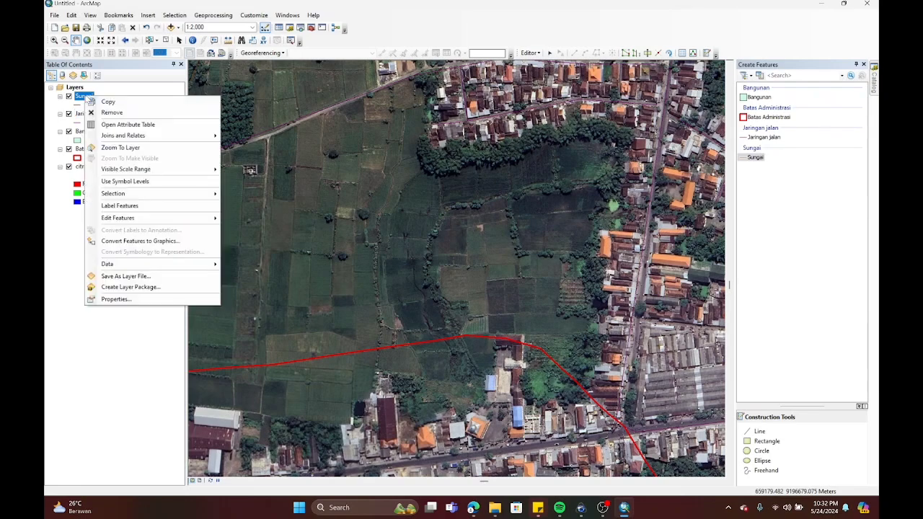
left_click(147, 127)
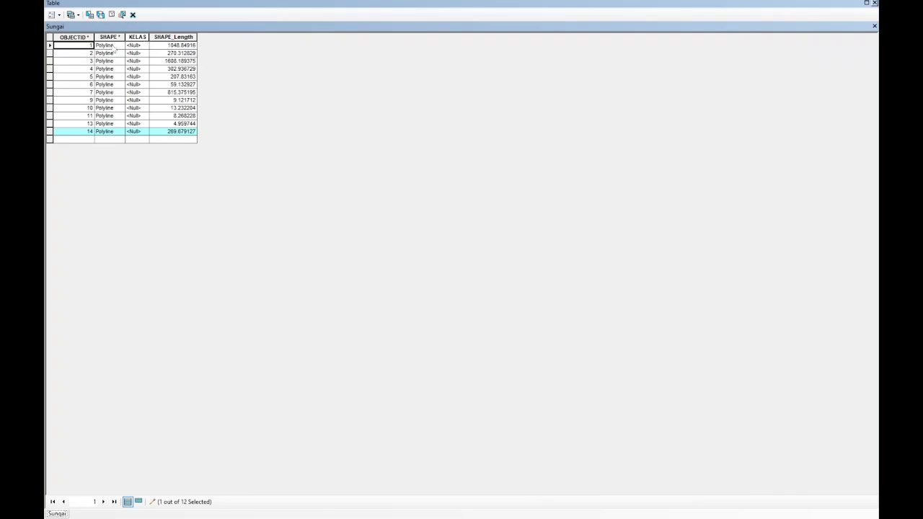
left_click(874, 4)
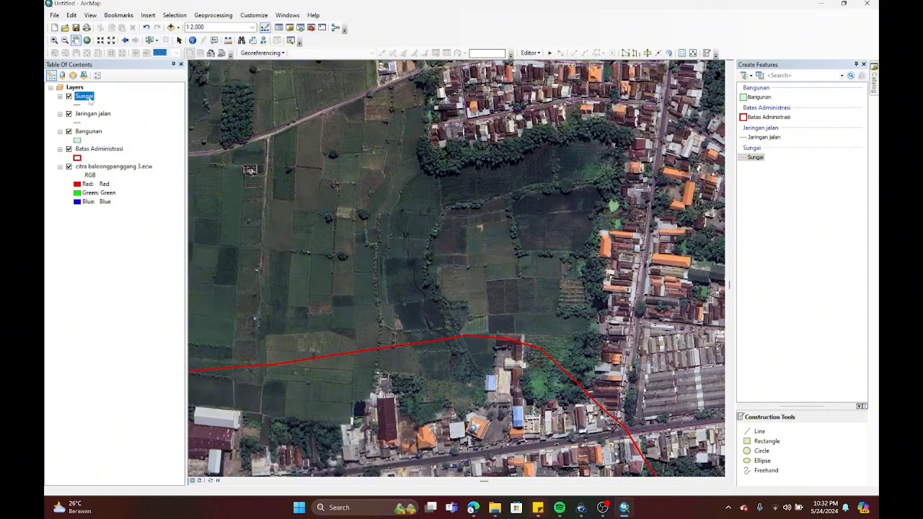
right_click(89, 101)
left_click(139, 127)
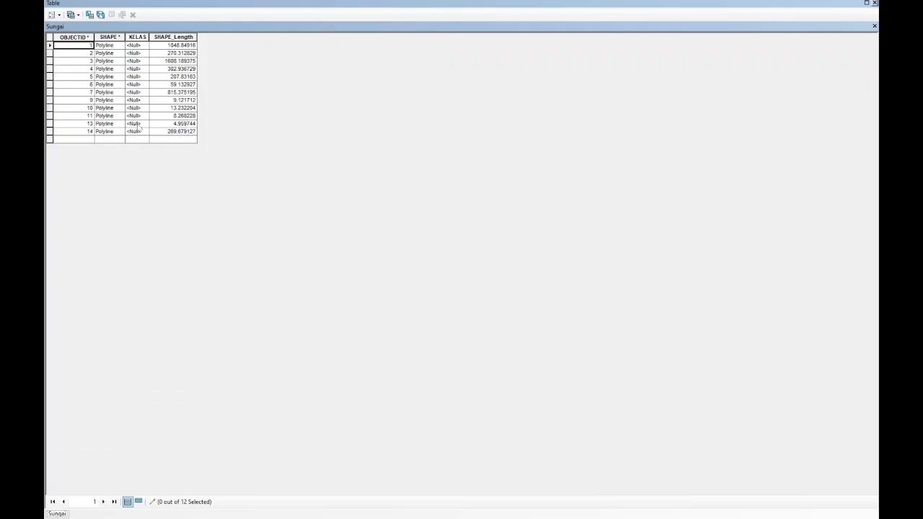
left_click(136, 38)
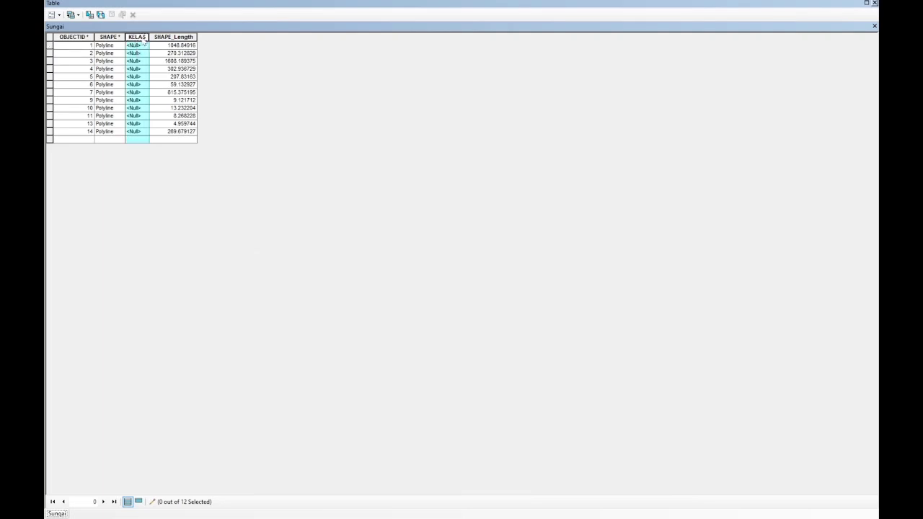
right_click(144, 41)
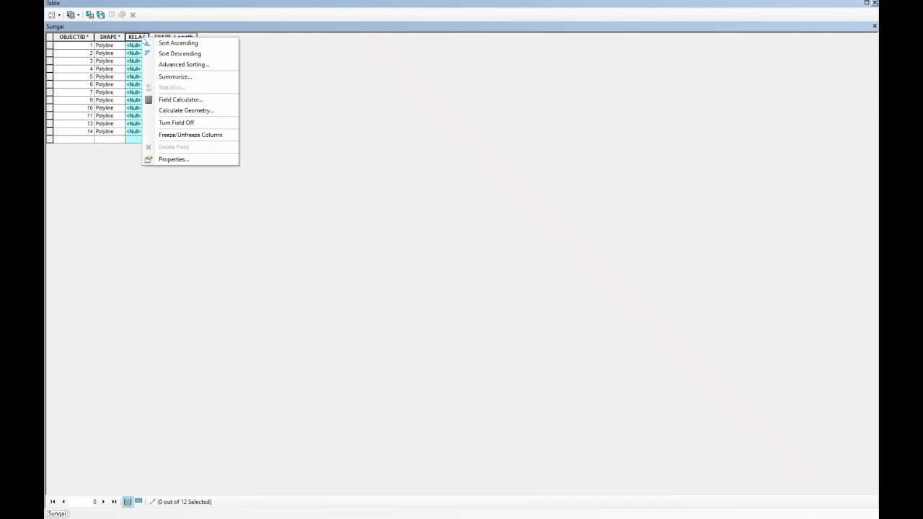
left_click(179, 100)
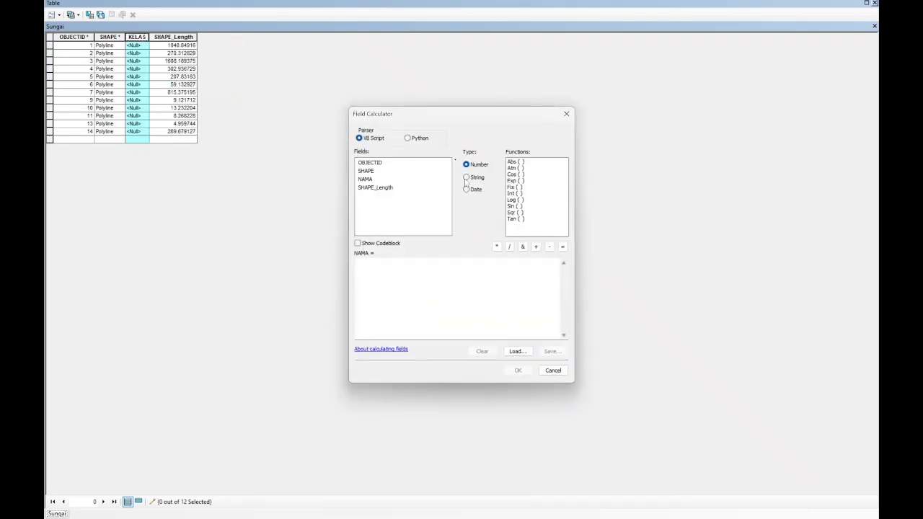
left_click(369, 271)
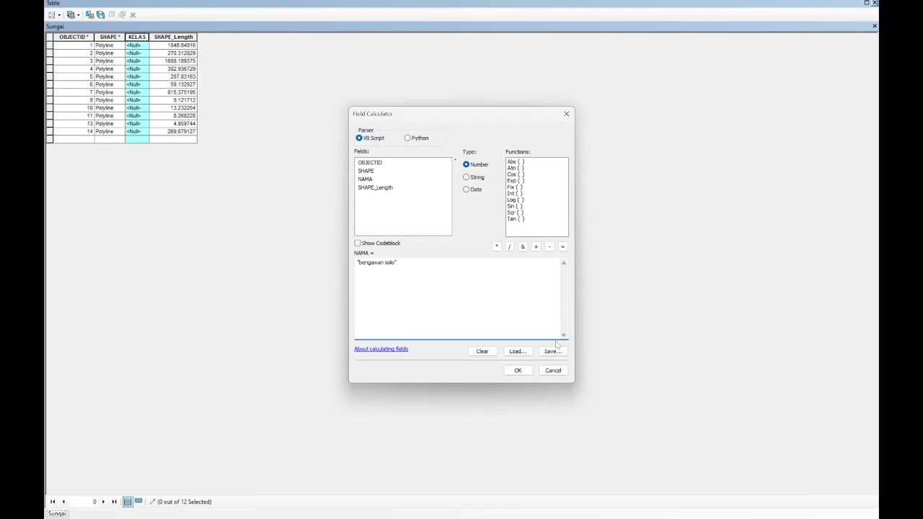
left_click(518, 371)
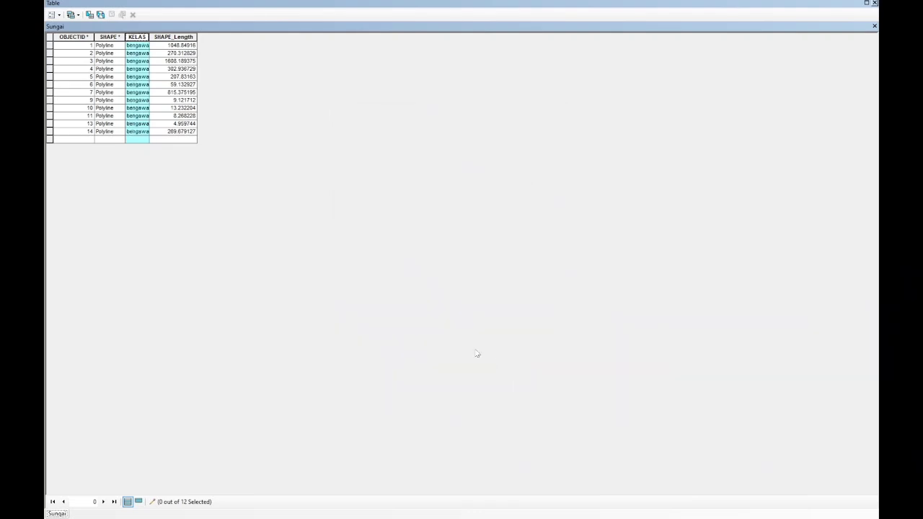
left_click(874, 4)
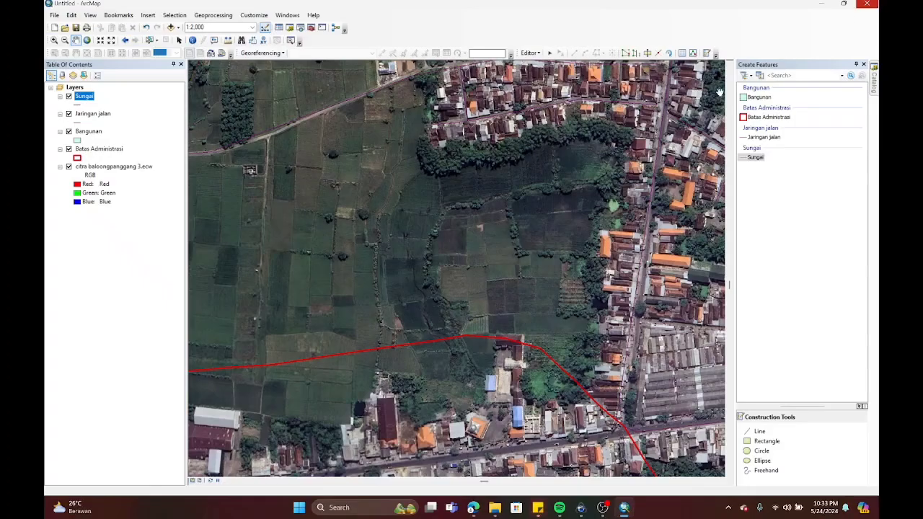
scroll(534, 281, "down", 2)
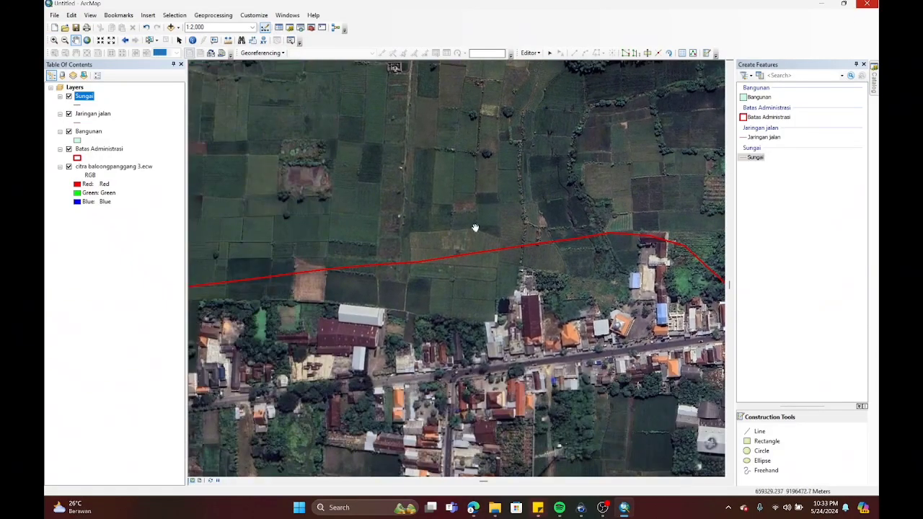
scroll(457, 256, "up", 3)
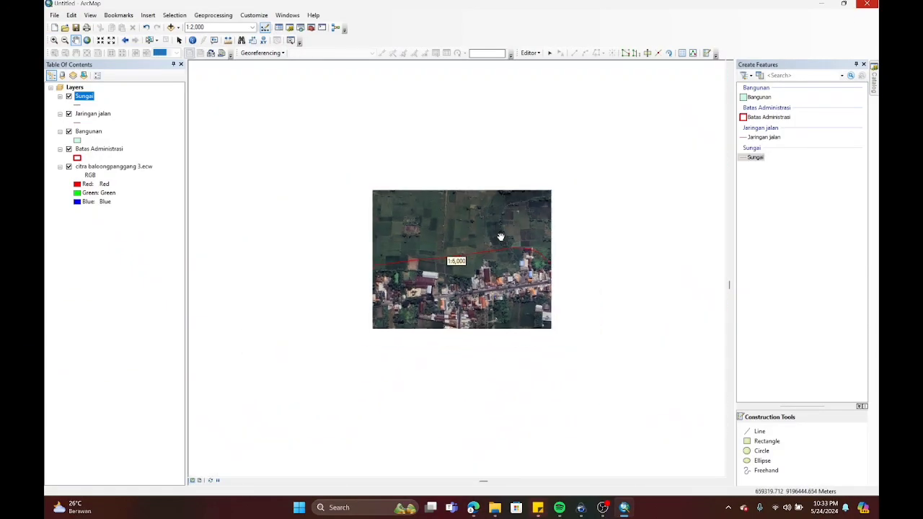
Step: Change the line colour of the Sungai layer to dark blue
left_click_drag(457, 188, 429, 251)
left_click_drag(587, 192, 529, 212)
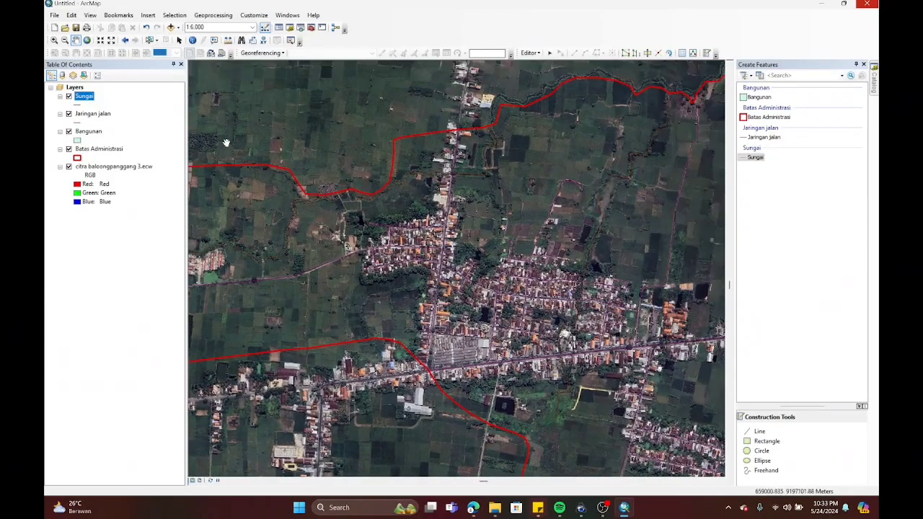
left_click(79, 105)
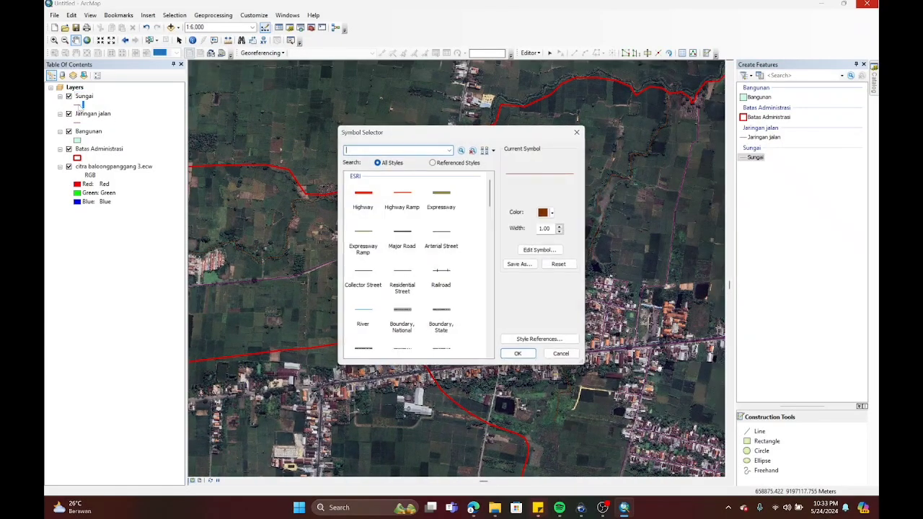
left_click(551, 213)
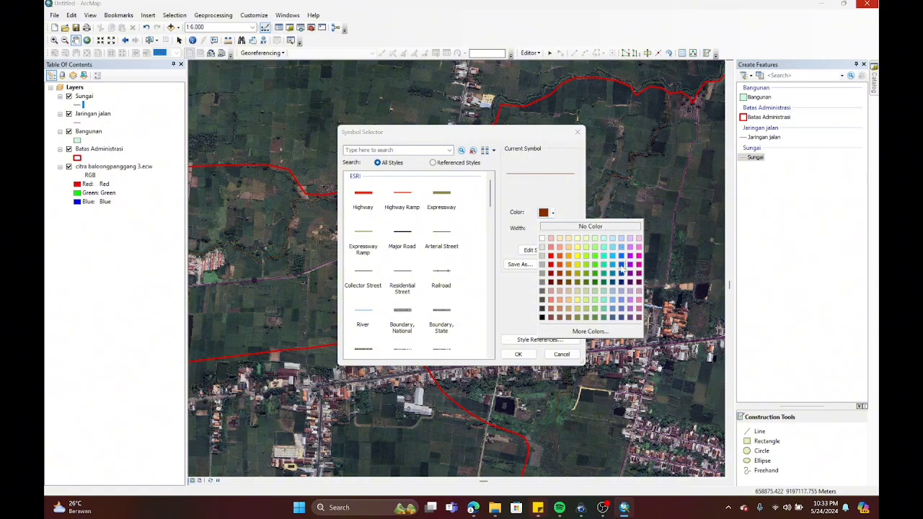
left_click(622, 274)
left_click(517, 355)
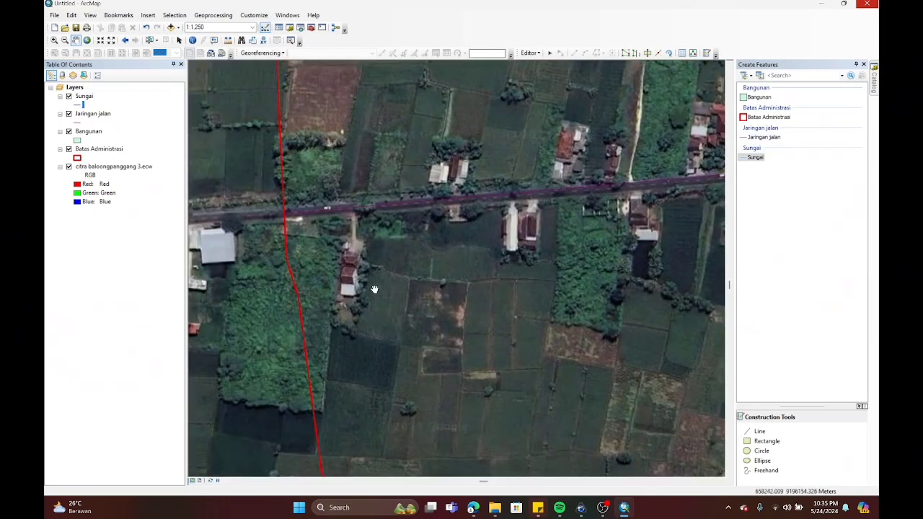
Step: Digitize a Bangunan polygon about 8 m wide over the red-and-white roofed house south of the main road, just east of the western boundary line
scroll(374, 289, "up", 3)
scroll(374, 289, "up", 2)
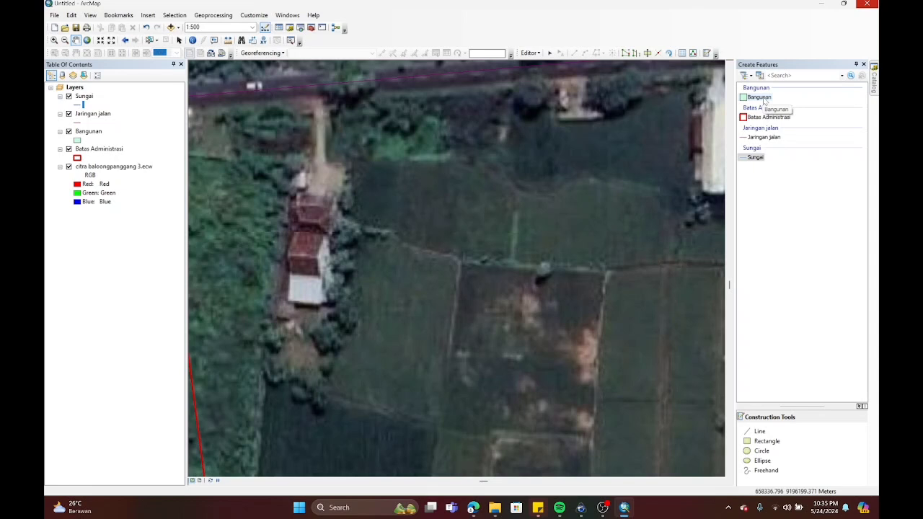
left_click(760, 98)
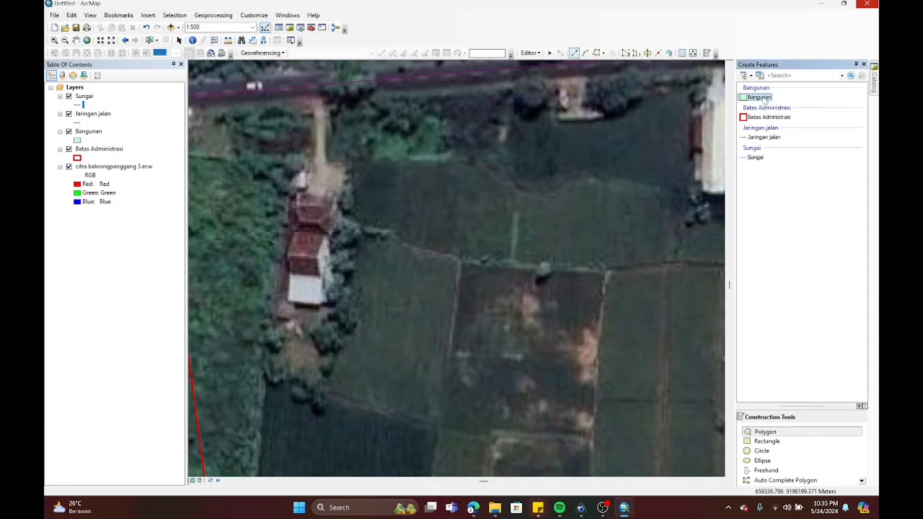
left_click(295, 234)
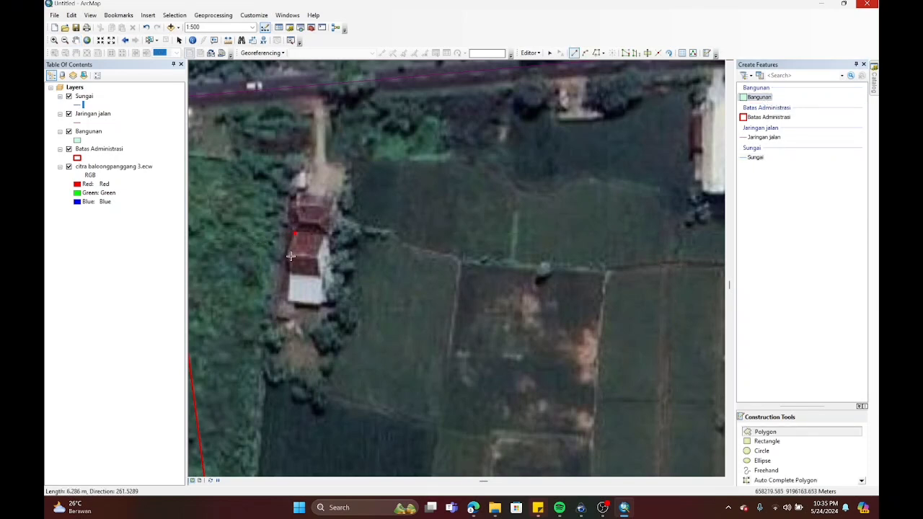
left_click(288, 302)
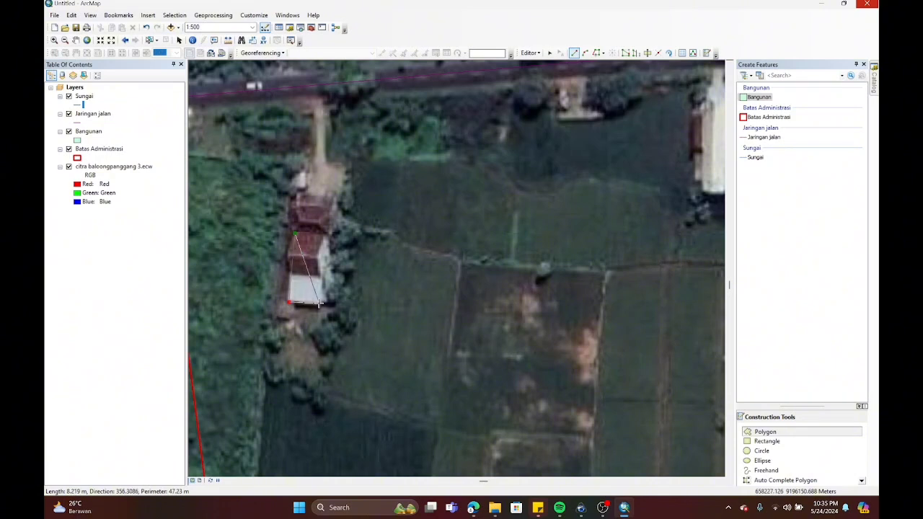
left_click(318, 303)
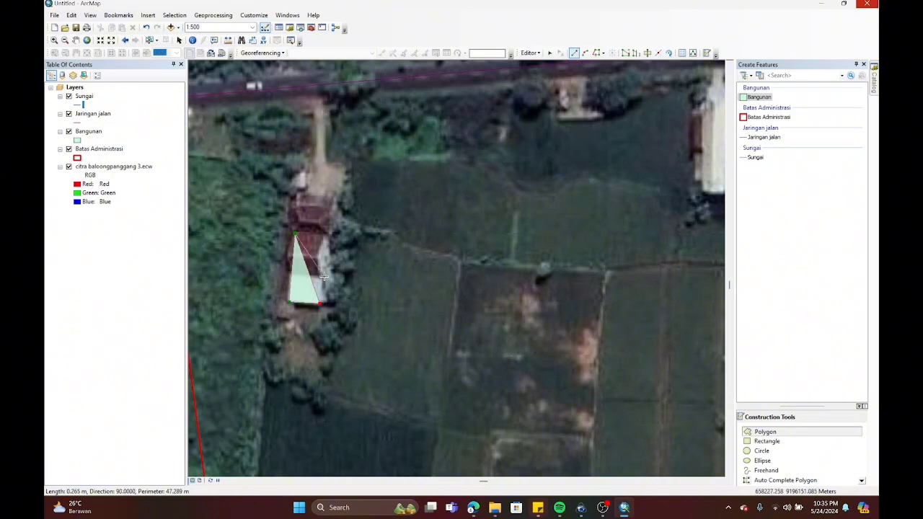
double_click(328, 234)
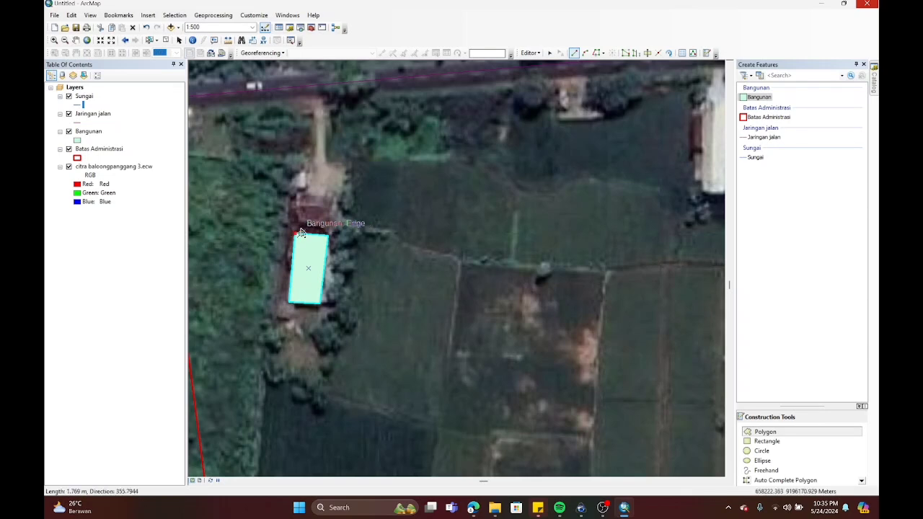
Step: Digitize Bangunan polygons over the adjoining houses along the south side of the main road
left_click(360, 311)
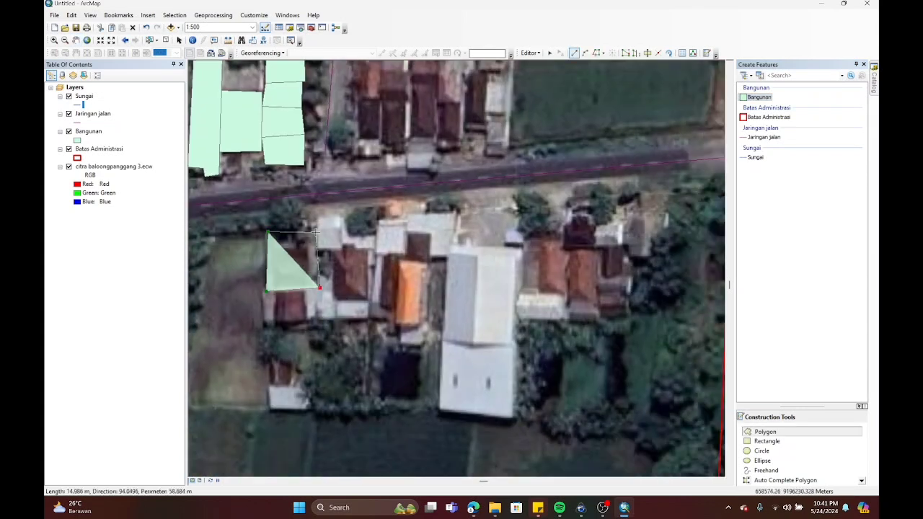
left_click(319, 215)
left_click(378, 215)
left_click(370, 323)
double_click(318, 321)
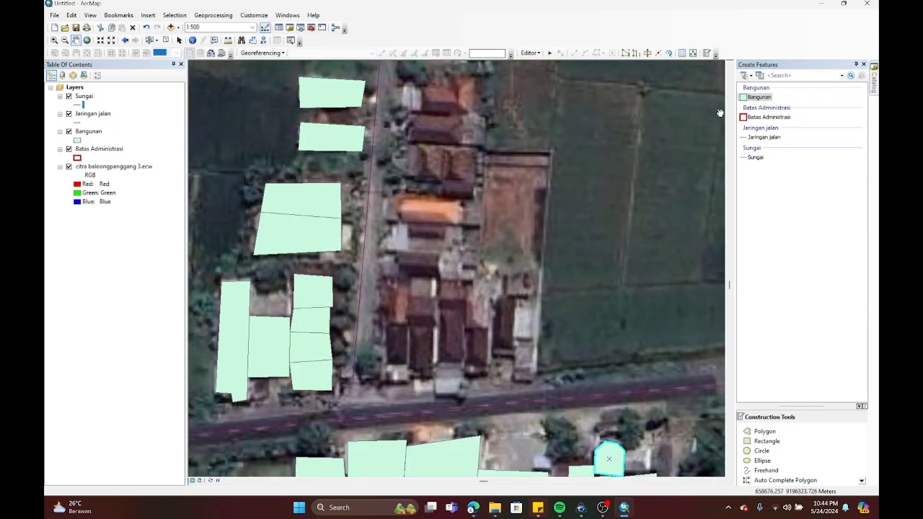
Step: Digitize Bangunan polygons over the houses north of the main road, along both sides of the side road
double_click(436, 330)
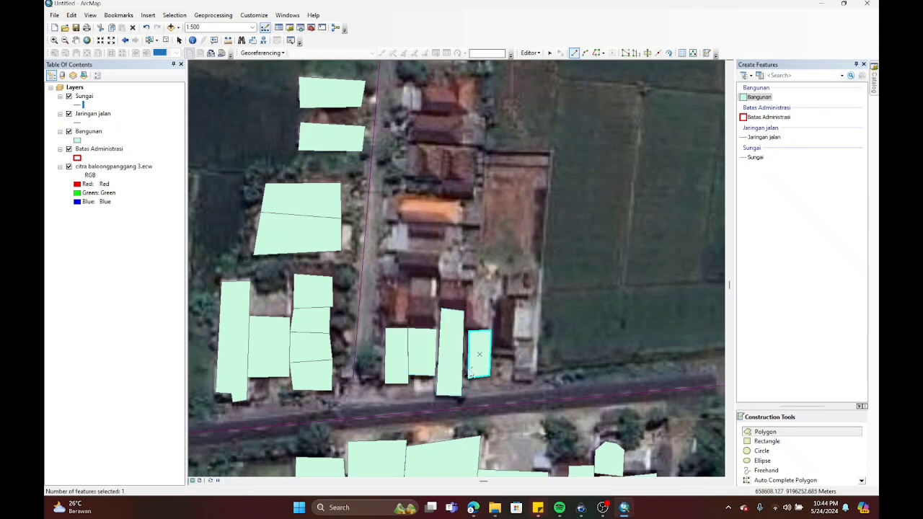
left_click(411, 148)
left_click(407, 199)
double_click(472, 201)
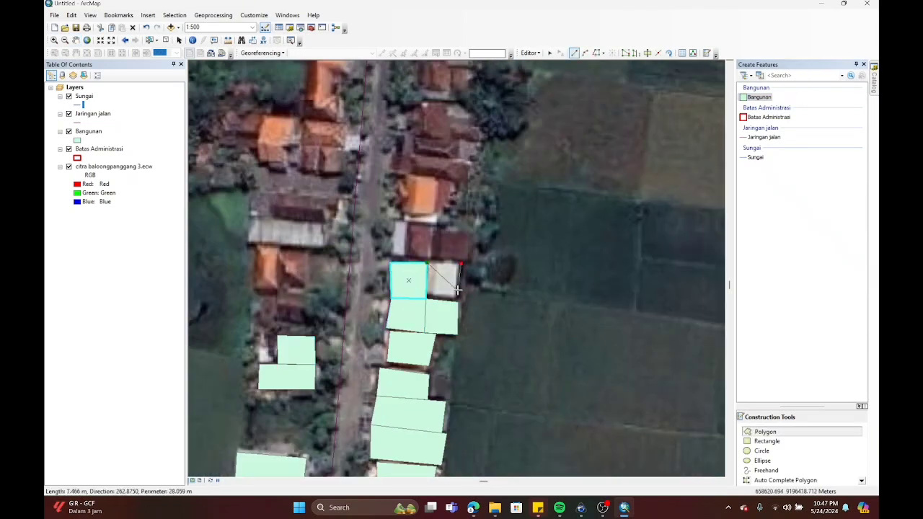
double_click(465, 258)
left_click(402, 176)
double_click(328, 292)
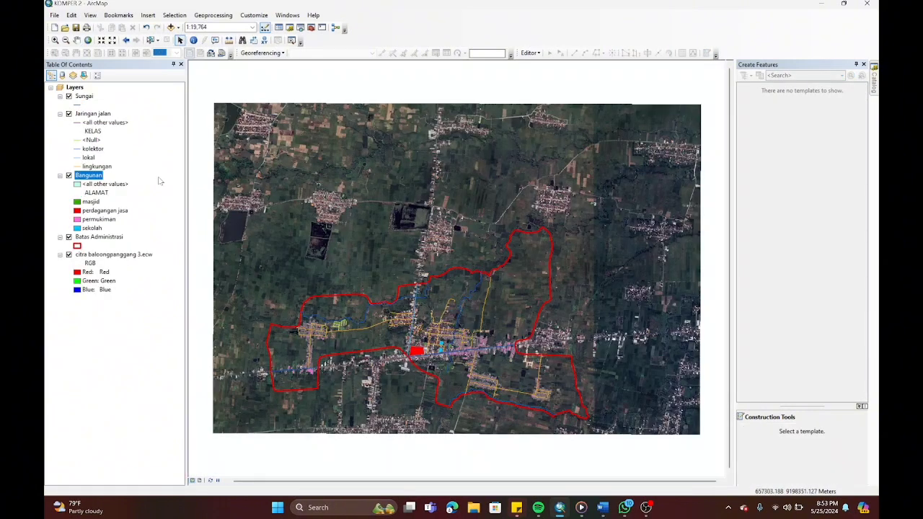
Step: Symbolize the kolektor class of the Jaringan jalan layer with the Collector Street style in purple, keeping unique values by KELAS
right_click(82, 117)
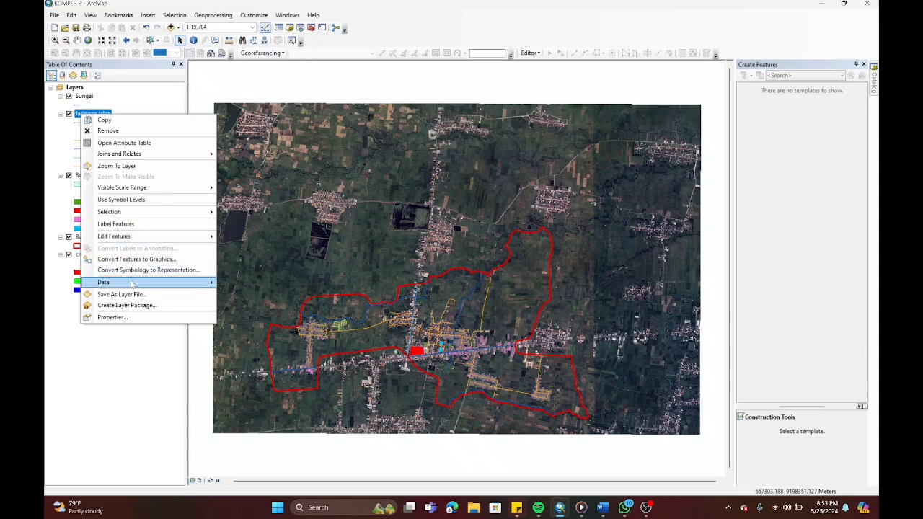
left_click(132, 317)
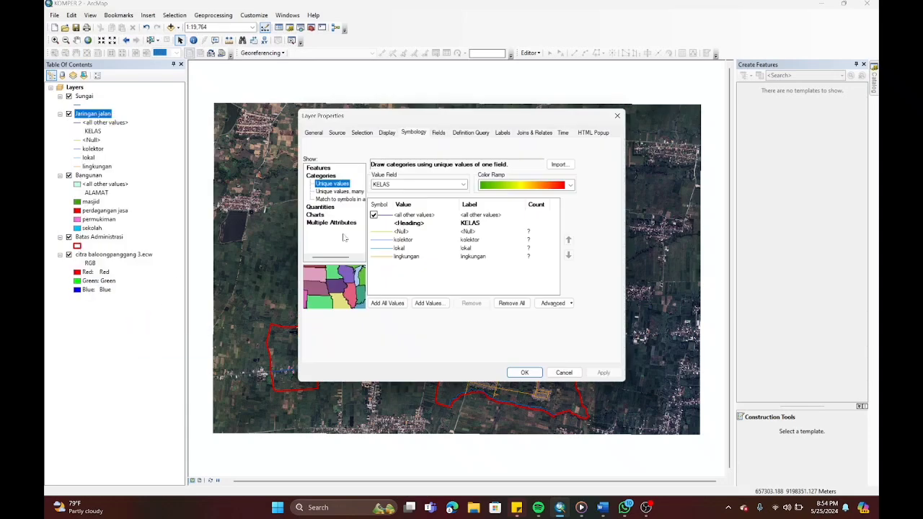
left_click(415, 137)
left_click(330, 182)
left_click(405, 242)
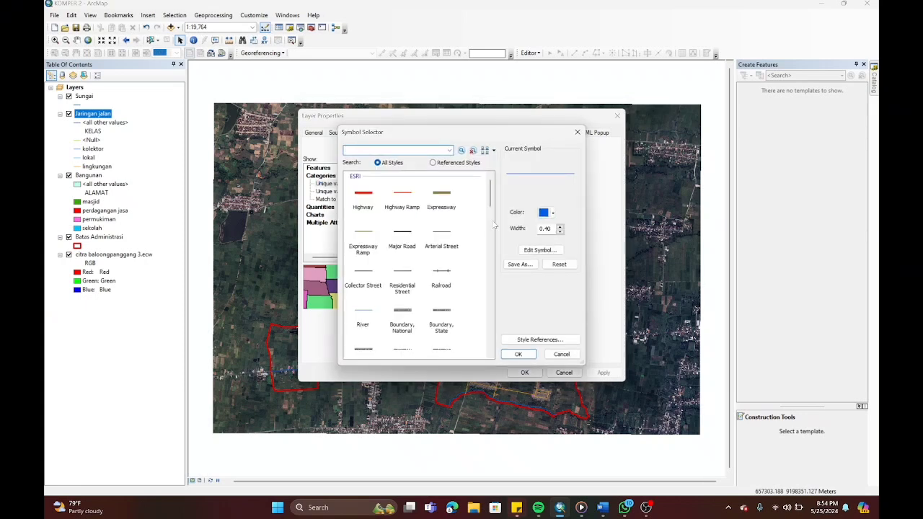
left_click(368, 276)
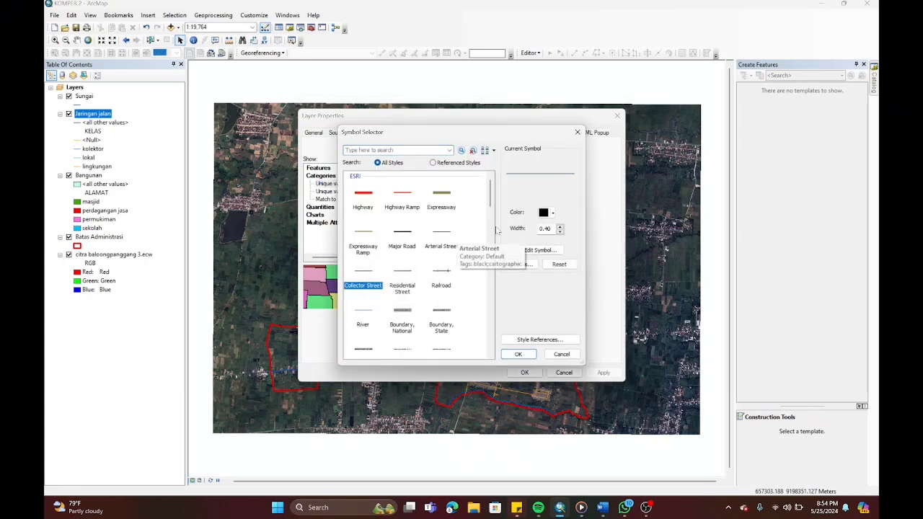
left_click(552, 213)
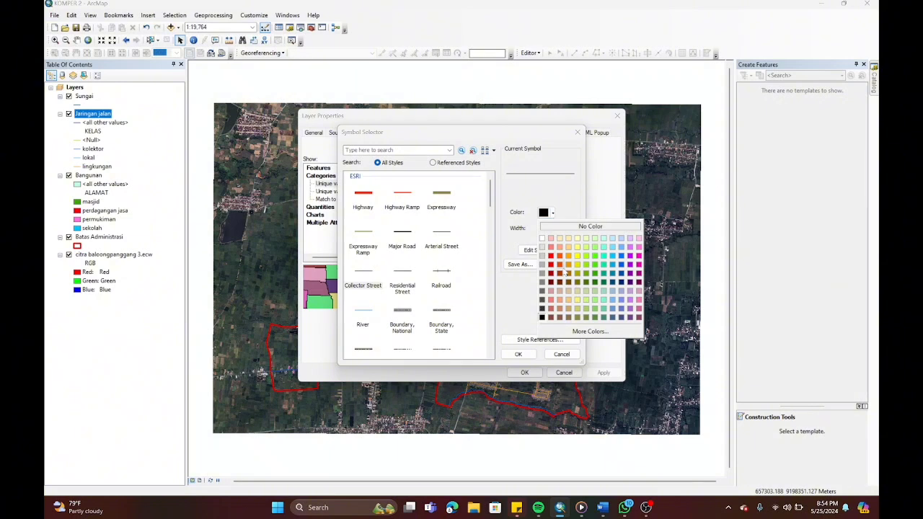
left_click(631, 266)
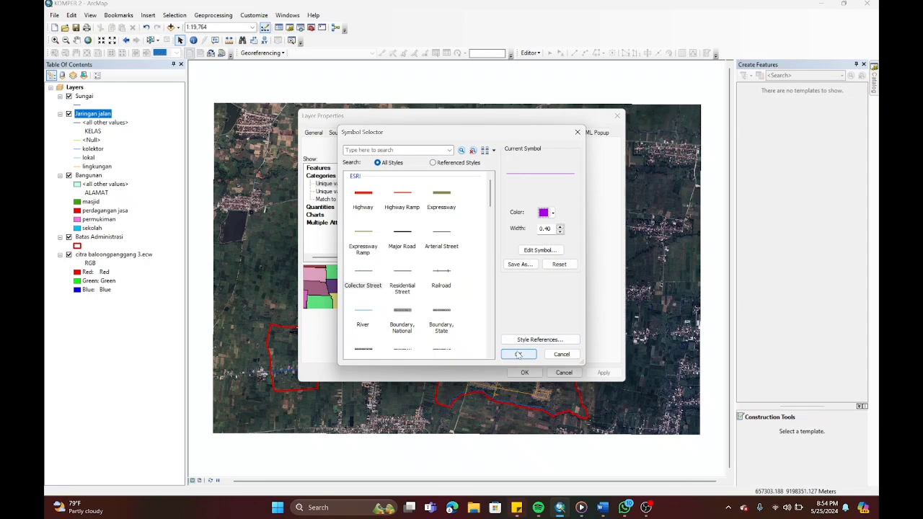
left_click(518, 355)
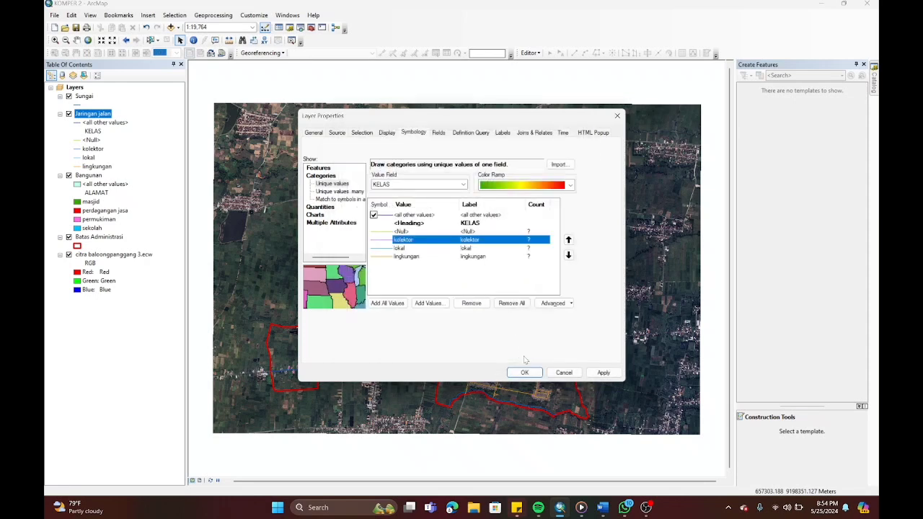
left_click(536, 372)
Step: Set the fill colour of the permukiman category in the Bangunan layer's symbology to Solar Yellow
scroll(446, 327, "up", 3)
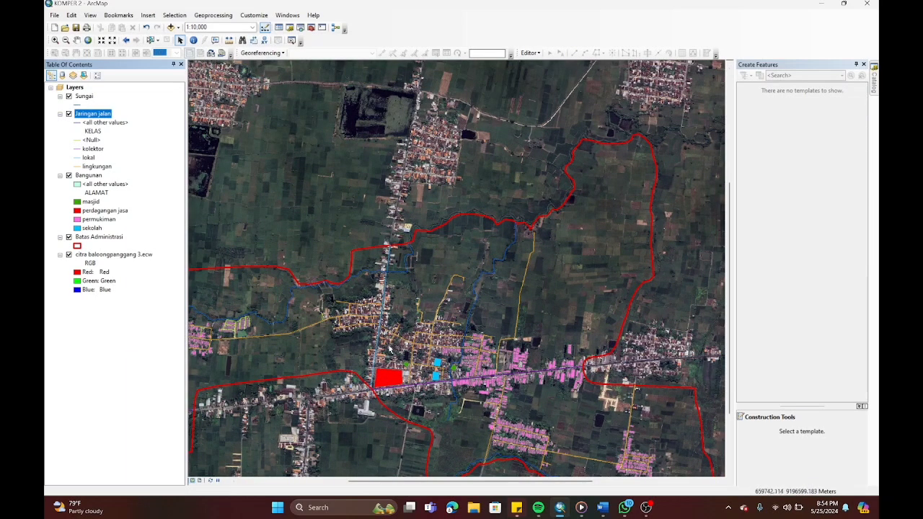
left_click(76, 39)
scroll(494, 267, "up", 4)
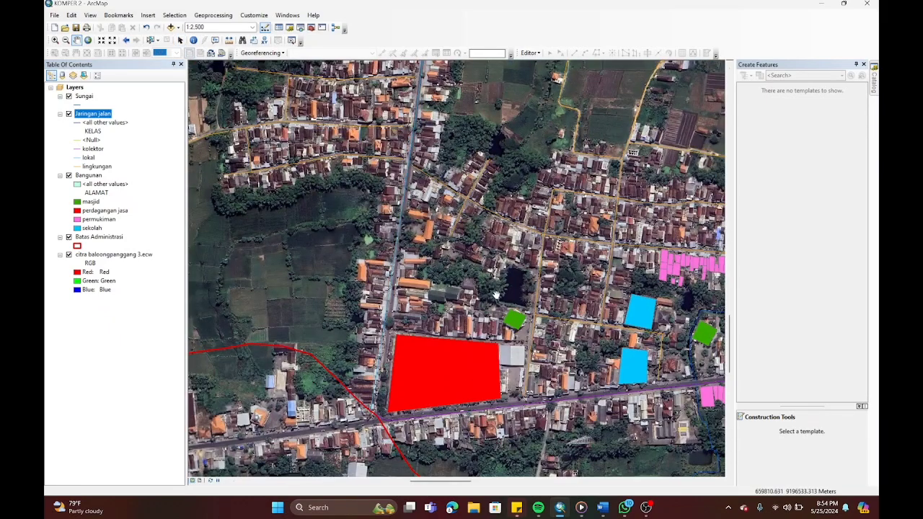
scroll(399, 208, "up", 2)
left_click_drag(398, 207, 269, 210)
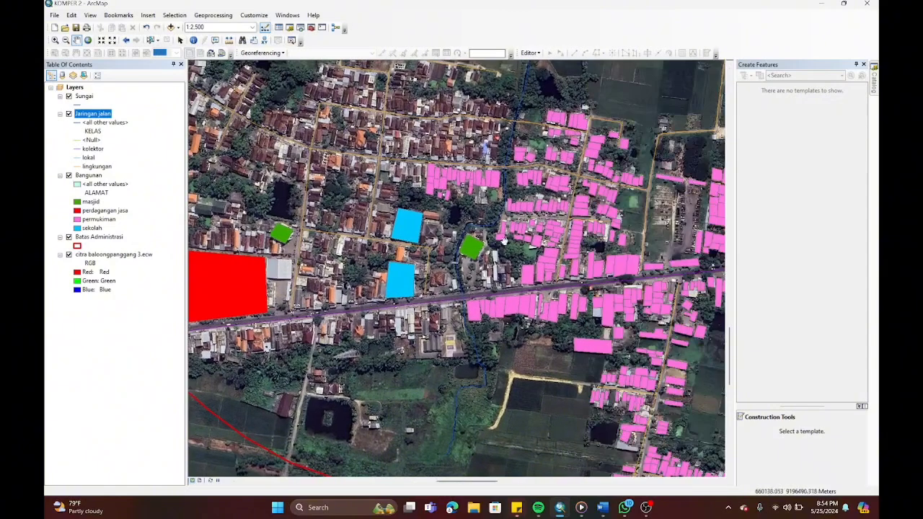
left_click_drag(519, 236, 494, 278)
right_click(98, 178)
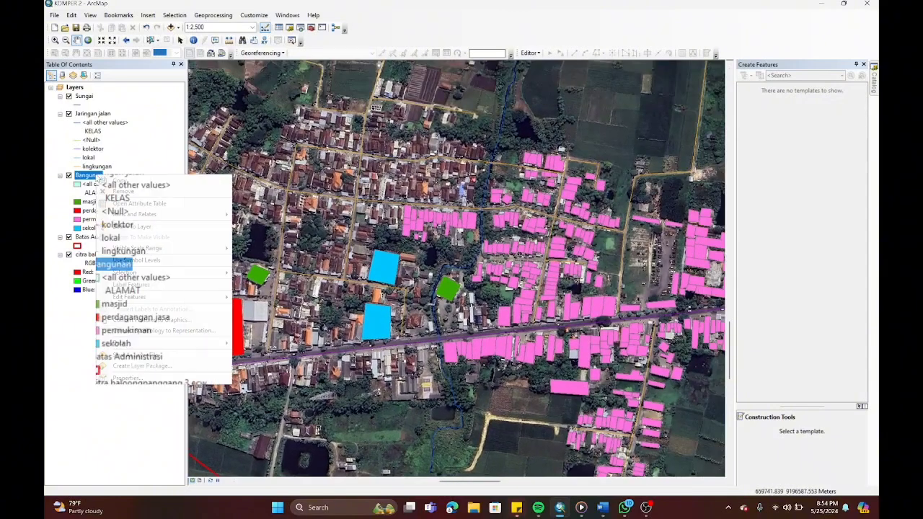
left_click(183, 379)
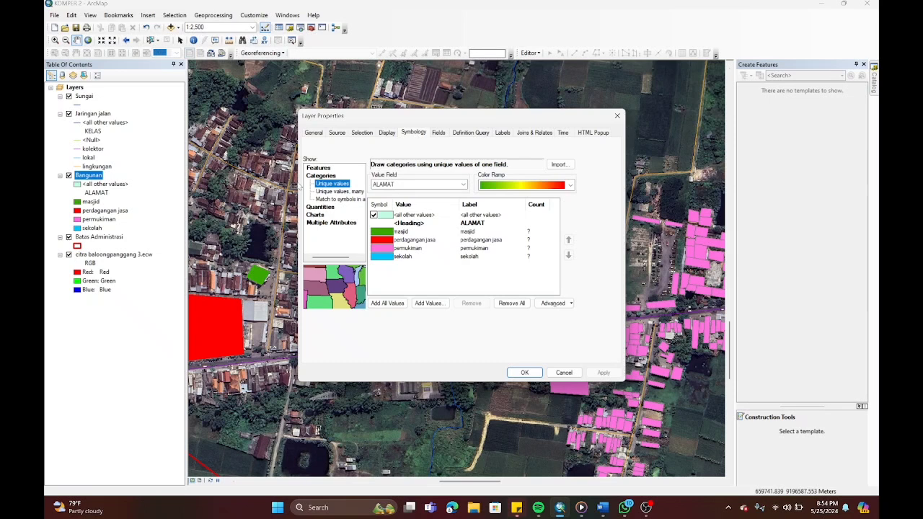
right_click(416, 249)
left_click(479, 323)
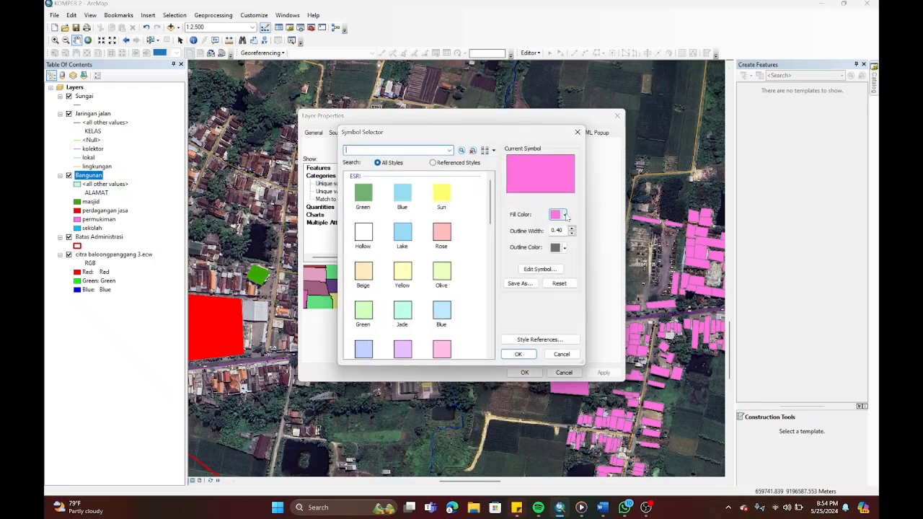
left_click(558, 215)
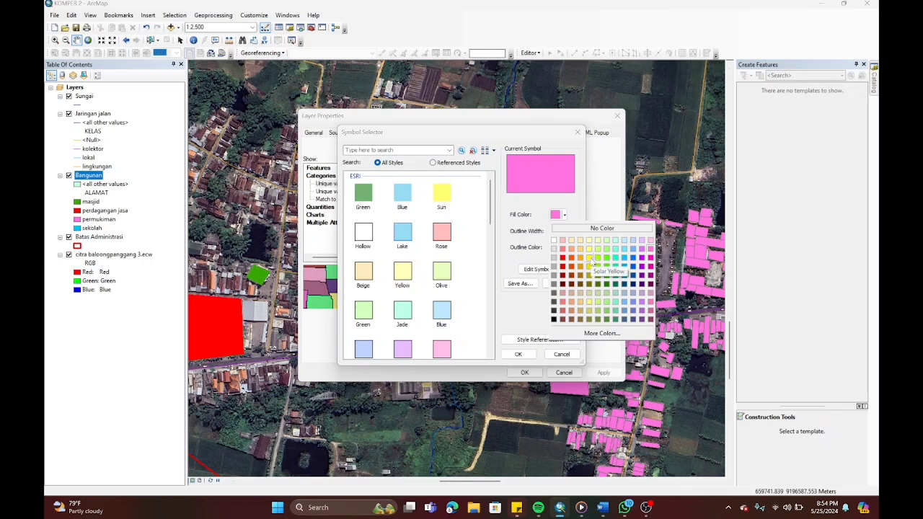
left_click(590, 259)
left_click(518, 354)
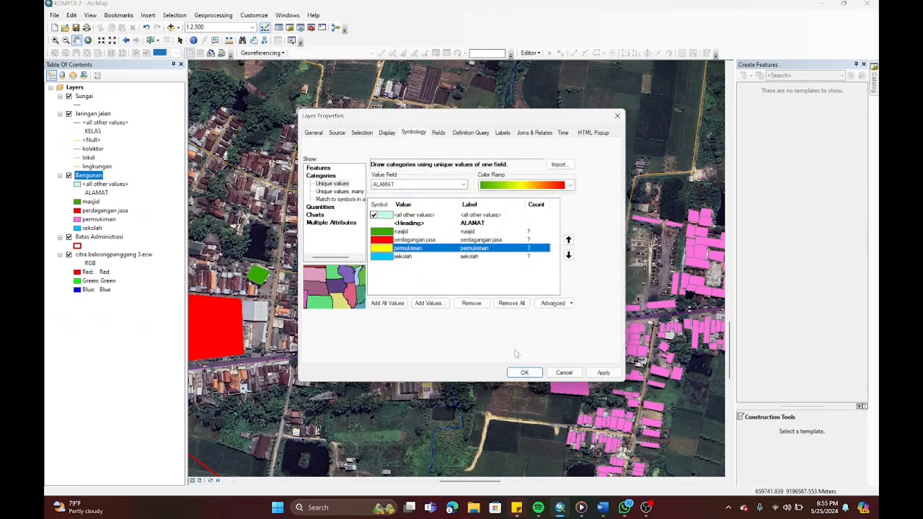
left_click(522, 373)
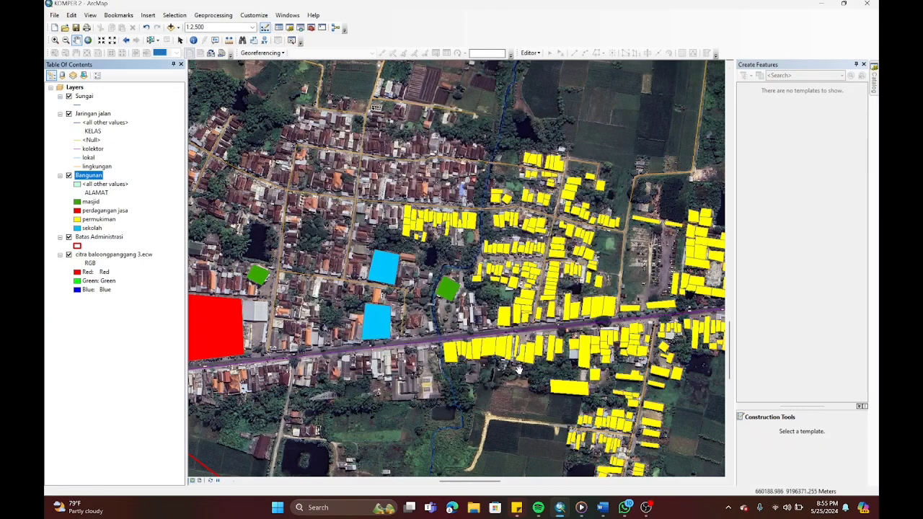
Step: Inspect the symbolized buildings and roads around the main road and return to the full map extent
left_click_drag(325, 292, 457, 263)
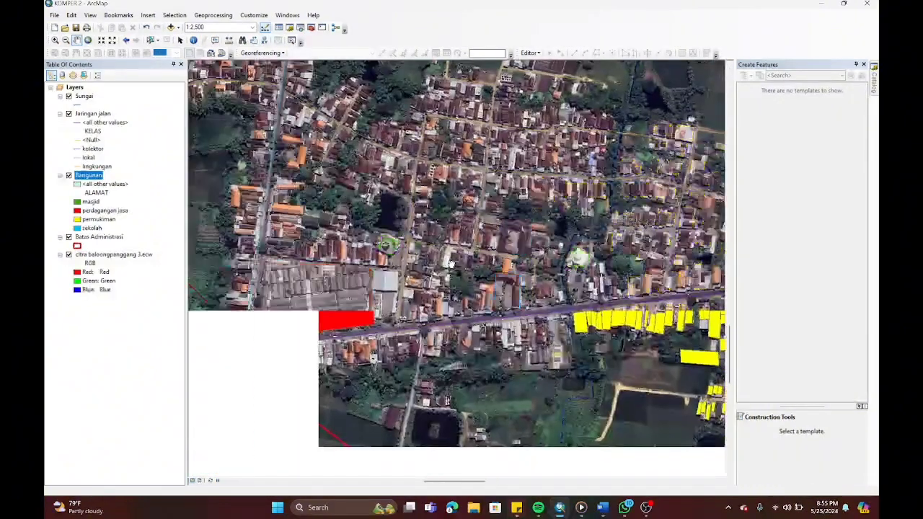
left_click_drag(358, 276, 442, 278)
left_click_drag(555, 221, 468, 319)
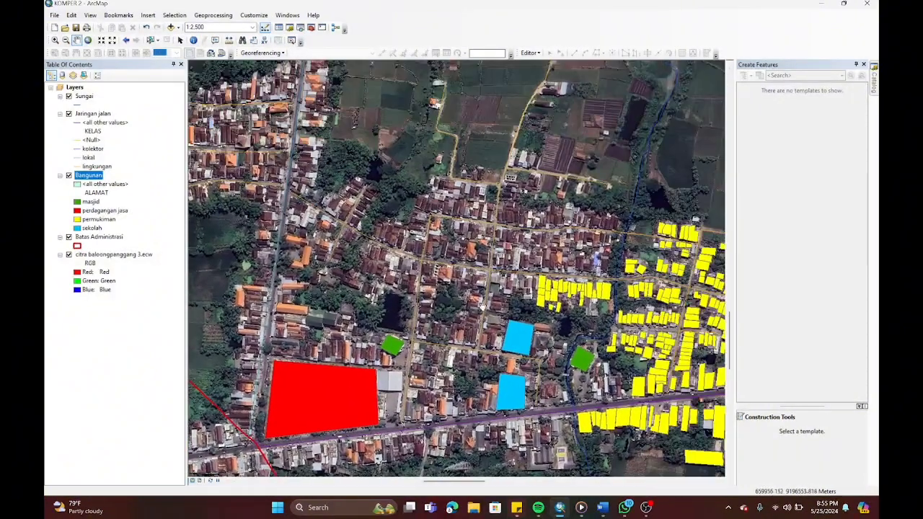
left_click_drag(527, 336, 392, 288)
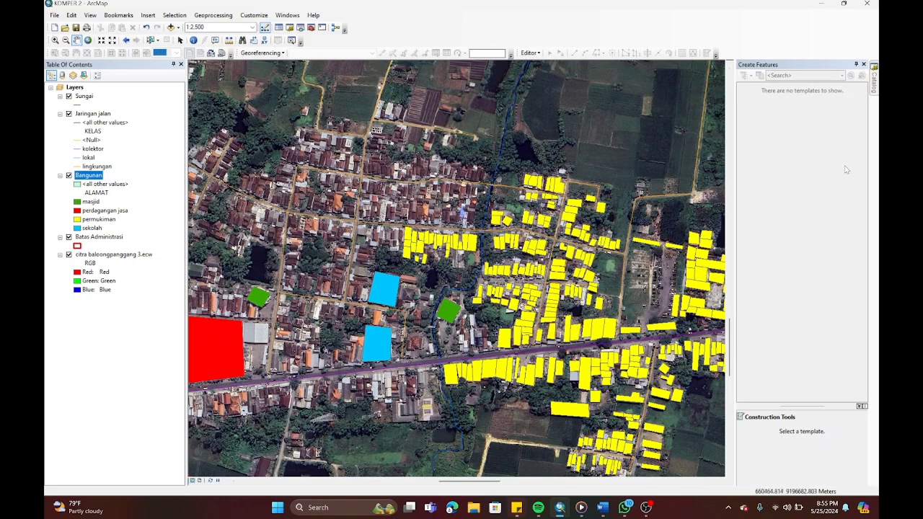
left_click(87, 40)
left_click(531, 53)
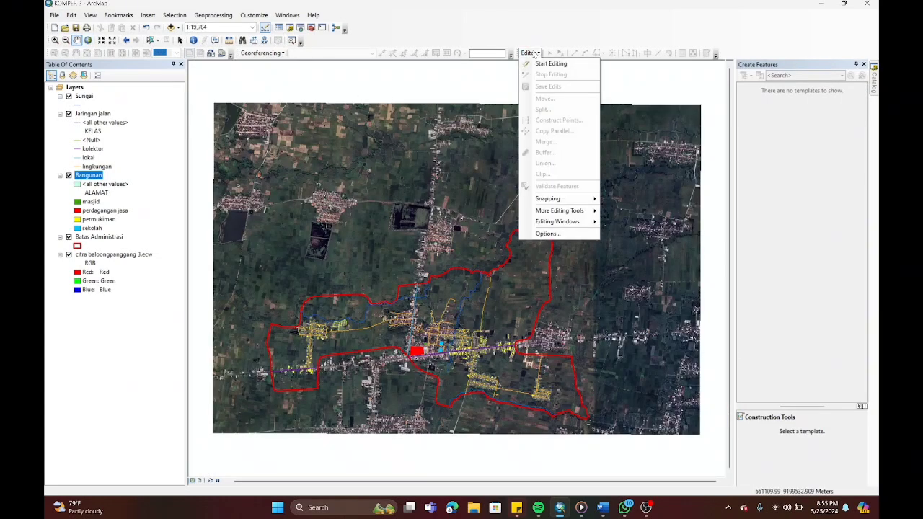
left_click(533, 54)
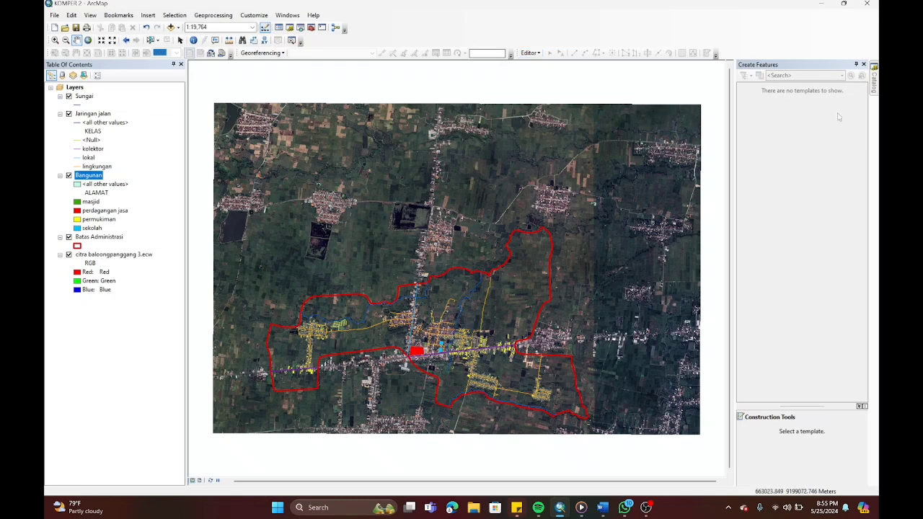
Step: Start a multiple feature class export to geodatabase from desa_balongpanggang.gdb in the komper 2 folder
mouse_move(874, 81)
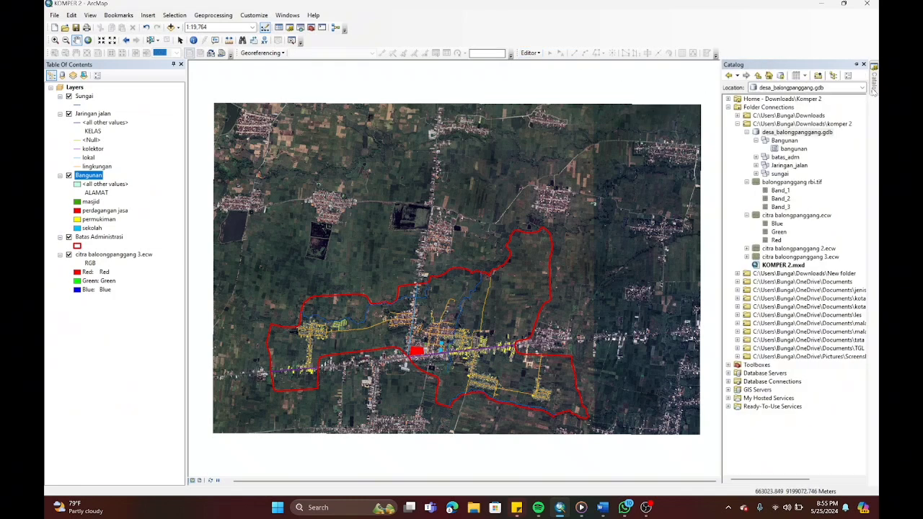
right_click(804, 136)
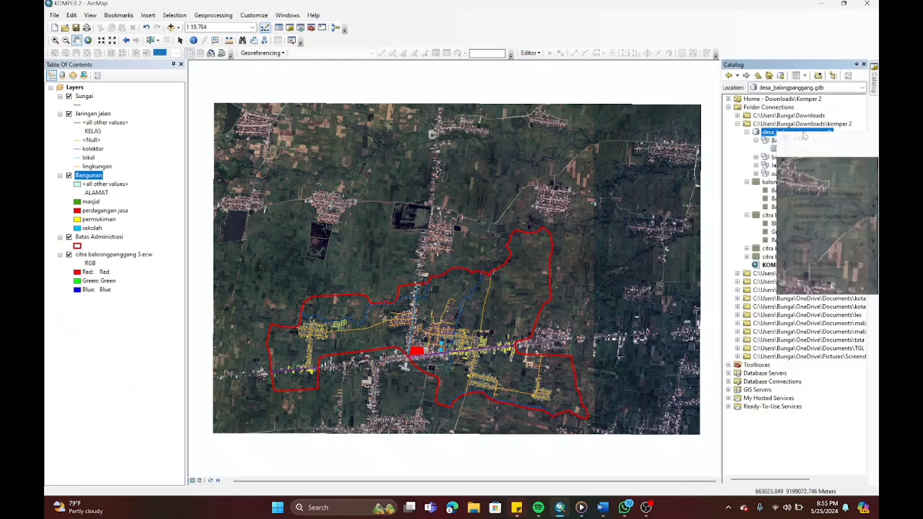
mouse_move(799, 229)
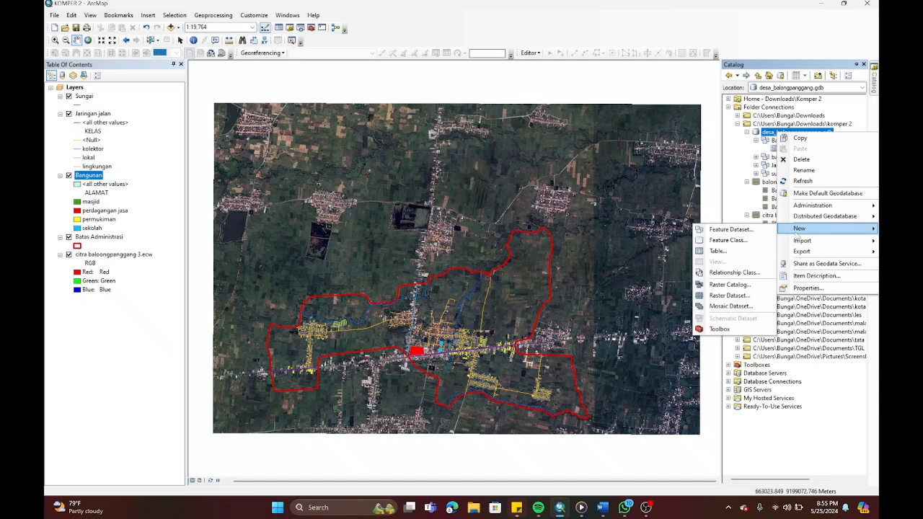
mouse_move(801, 251)
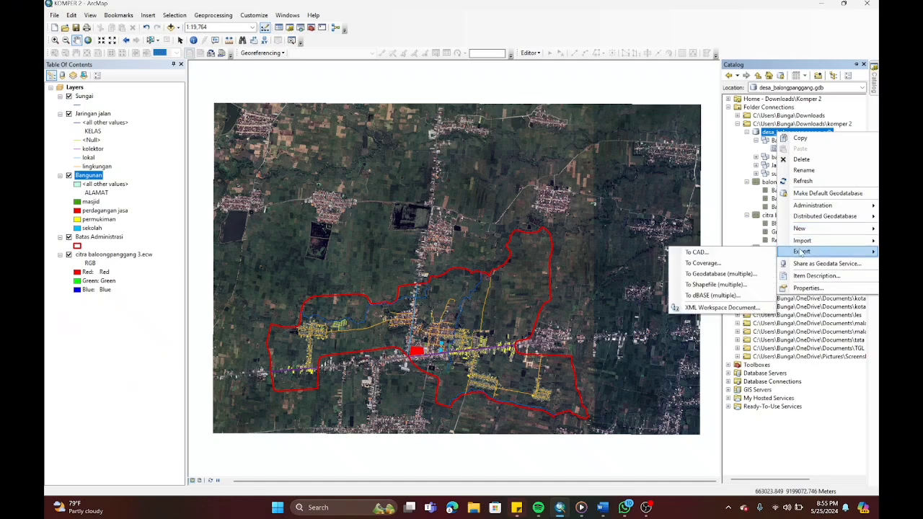
left_click(743, 277)
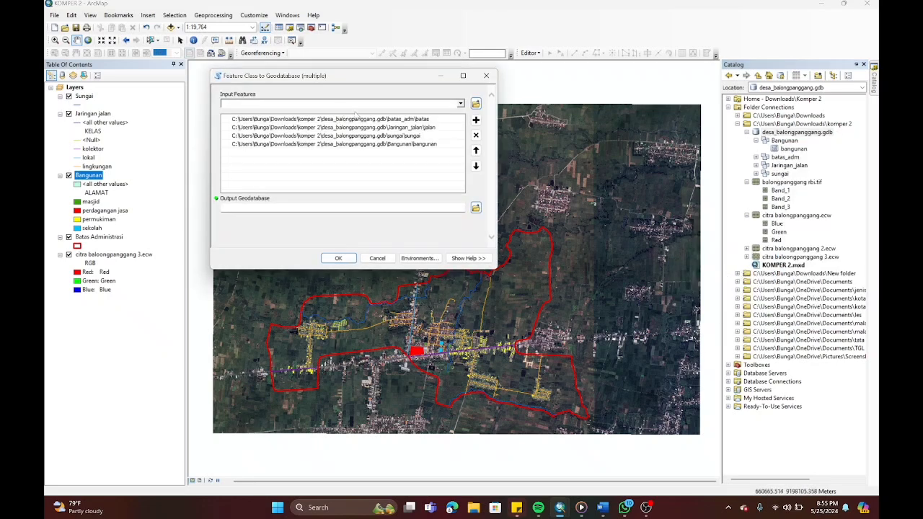
Step: Remove all the preloaded batas, jalan, sungai and bangunan feature class paths from the export's input features
left_click(448, 121)
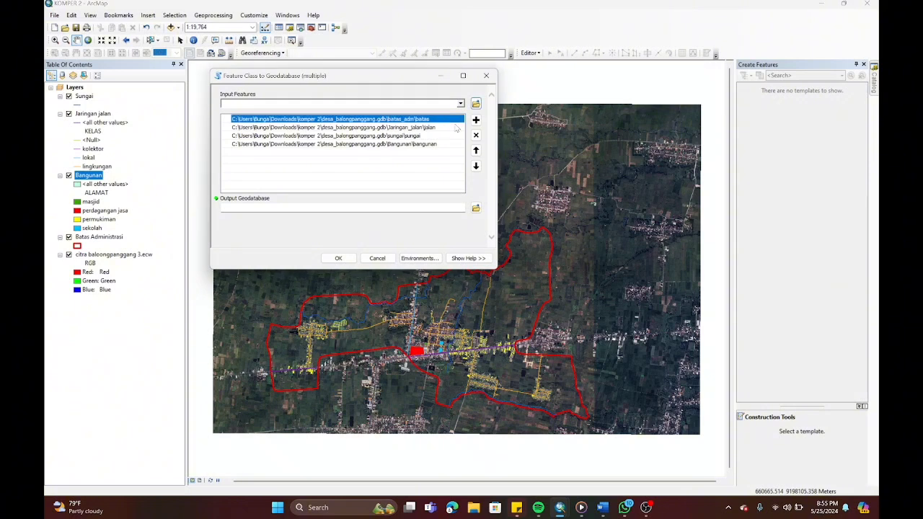
left_click(476, 135)
left_click(453, 120)
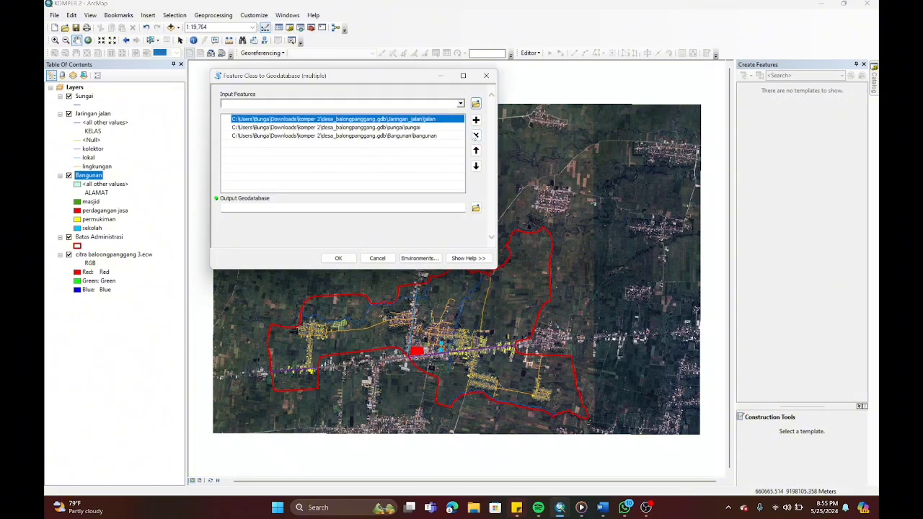
left_click(476, 135)
left_click(454, 120)
left_click(476, 135)
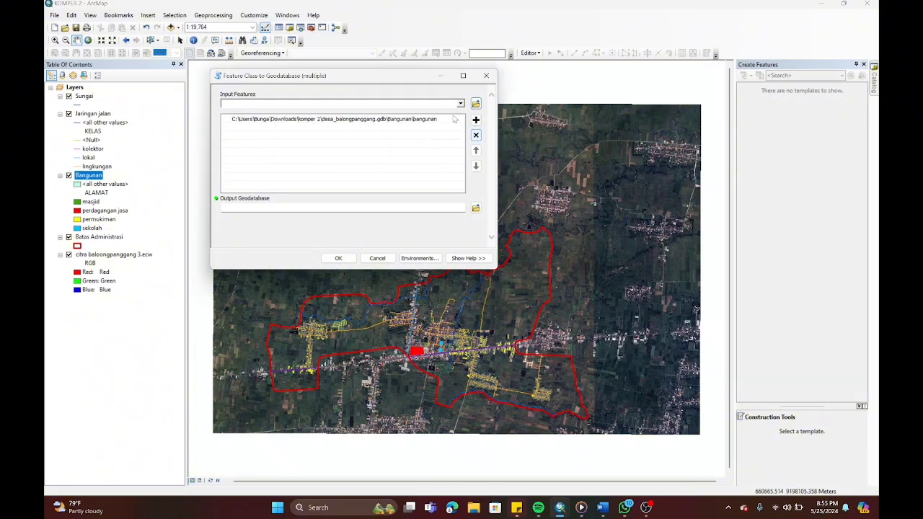
left_click(453, 120)
left_click(476, 135)
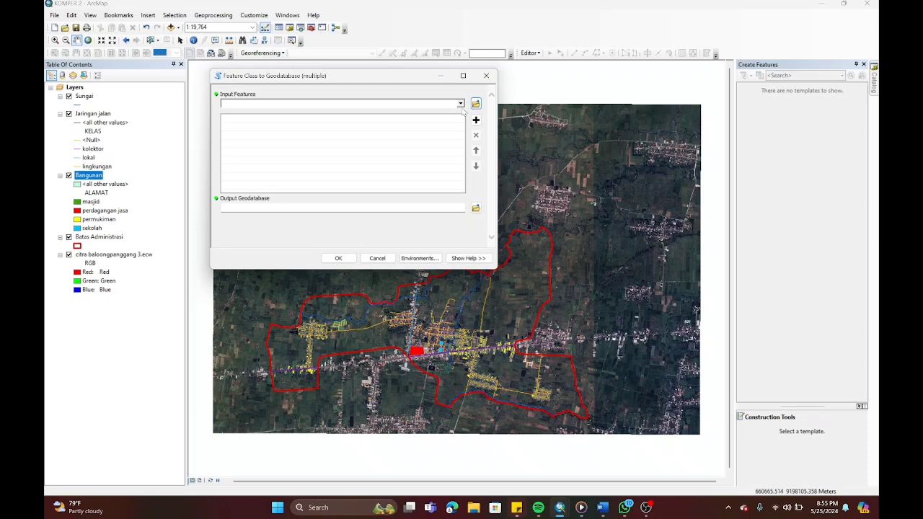
Step: Add the Sungai, Jaringan jalan, Bangunan and Batas Administrasi layers as the input features of the export
left_click(460, 104)
left_click(352, 116)
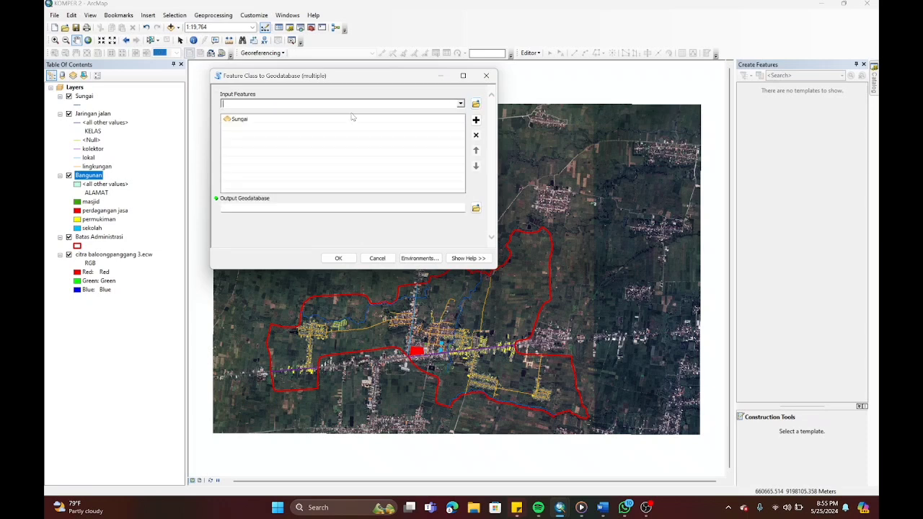
left_click(460, 103)
left_click(293, 124)
left_click(462, 119)
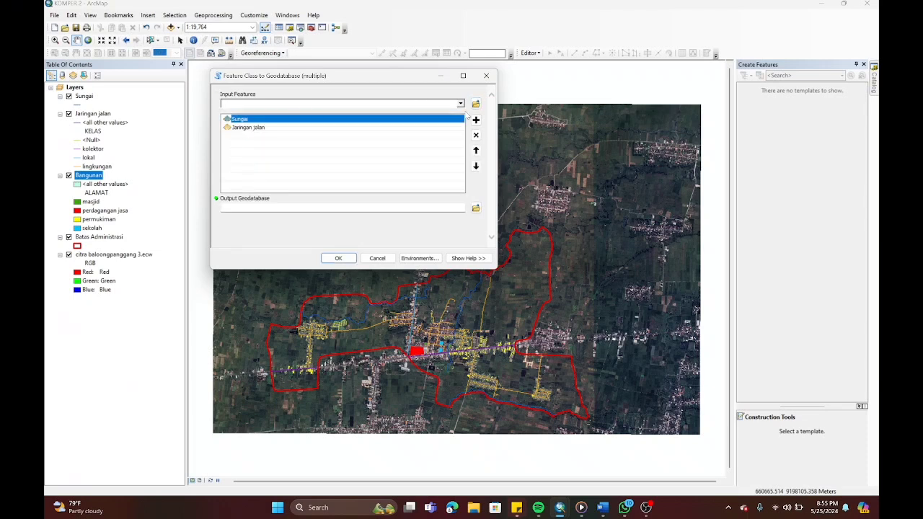
left_click(460, 104)
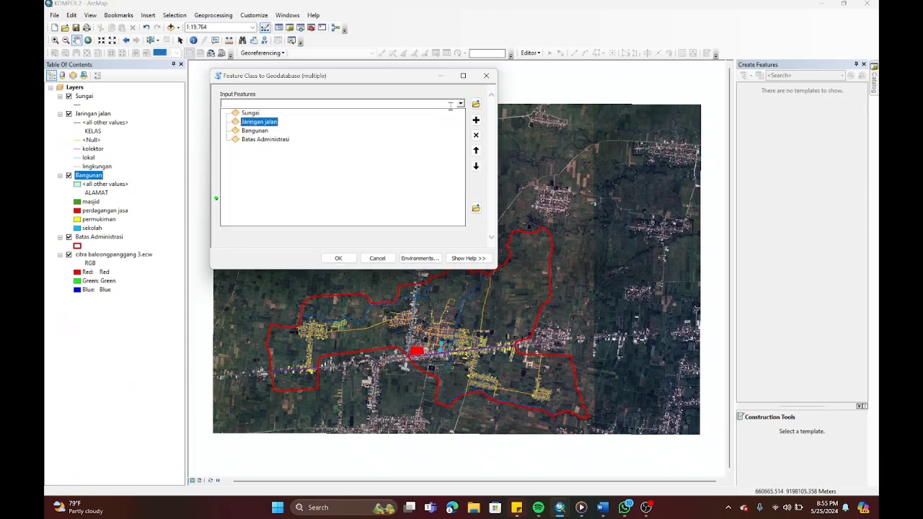
left_click(258, 131)
left_click(460, 103)
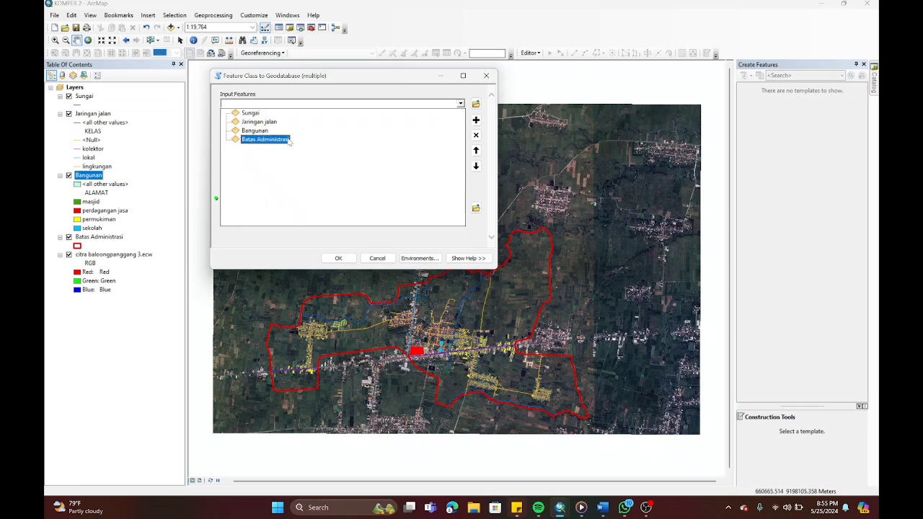
left_click(286, 139)
left_click(299, 135)
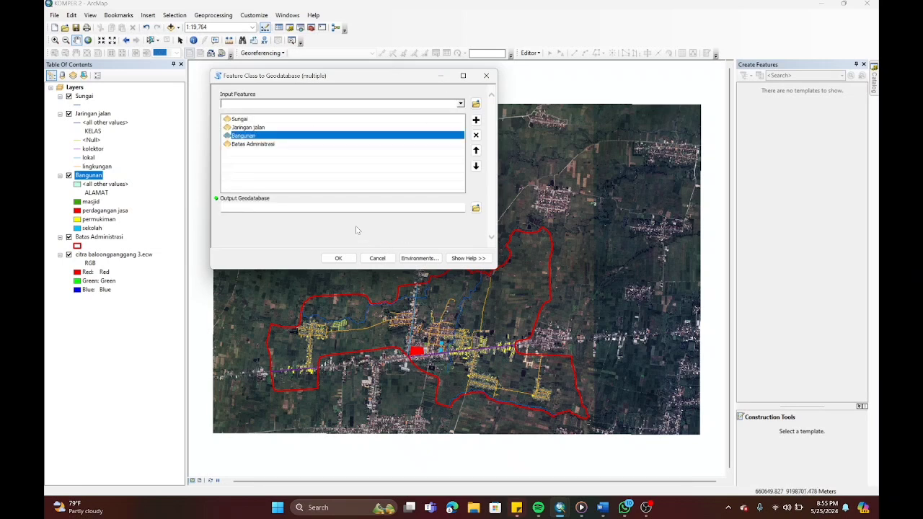
Step: Set desa_balongpanggang.gdb in the Komper 2 folder as the output geodatabase and run the export
left_click(475, 208)
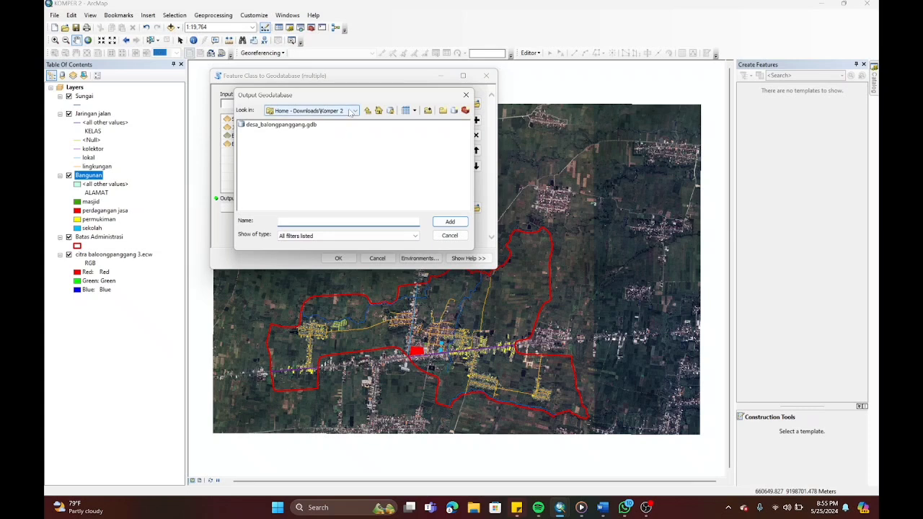
left_click(303, 128)
left_click(449, 222)
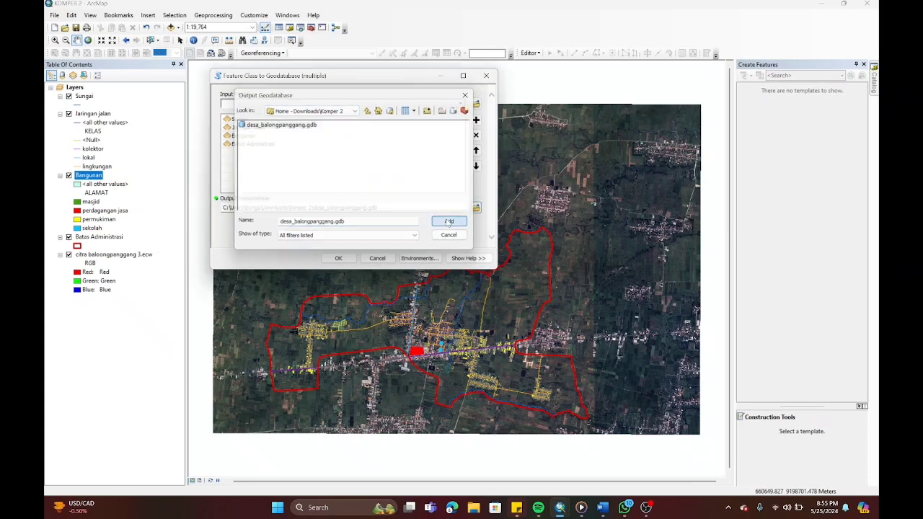
left_click(339, 258)
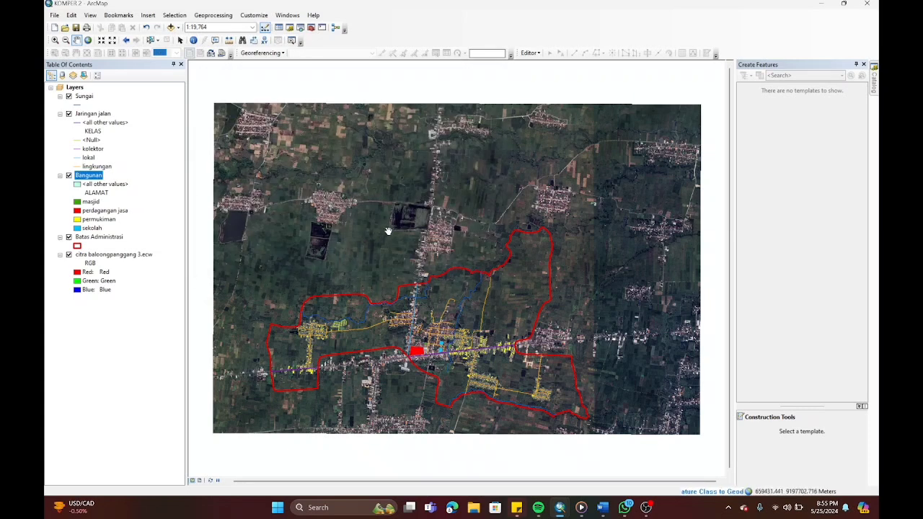